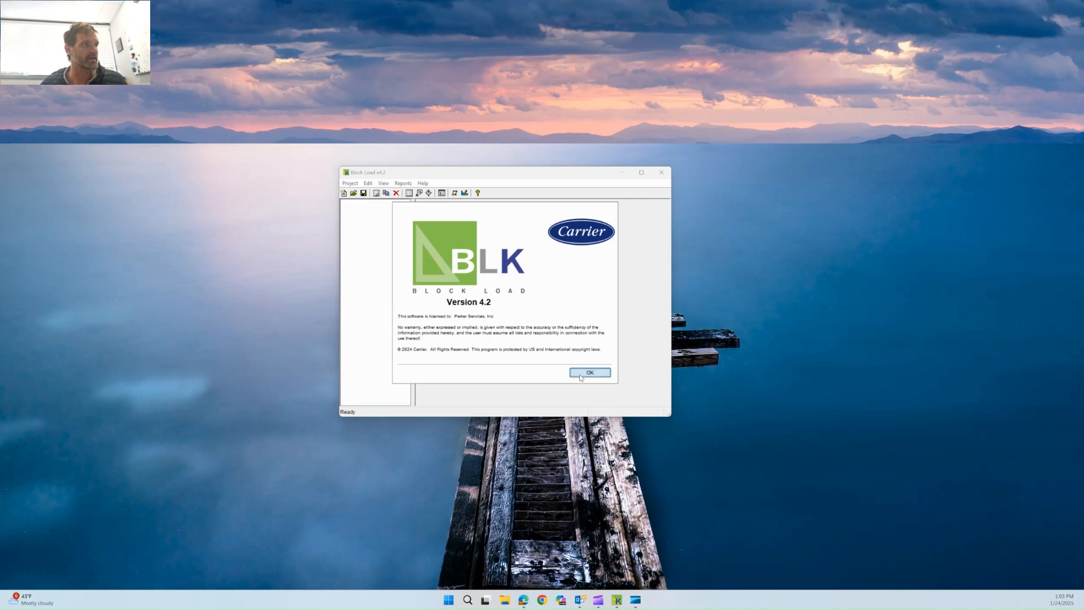
Turn off the new-features message at startup and create a new blank project.
{"action": "left_click", "coordinate": [578, 374]}
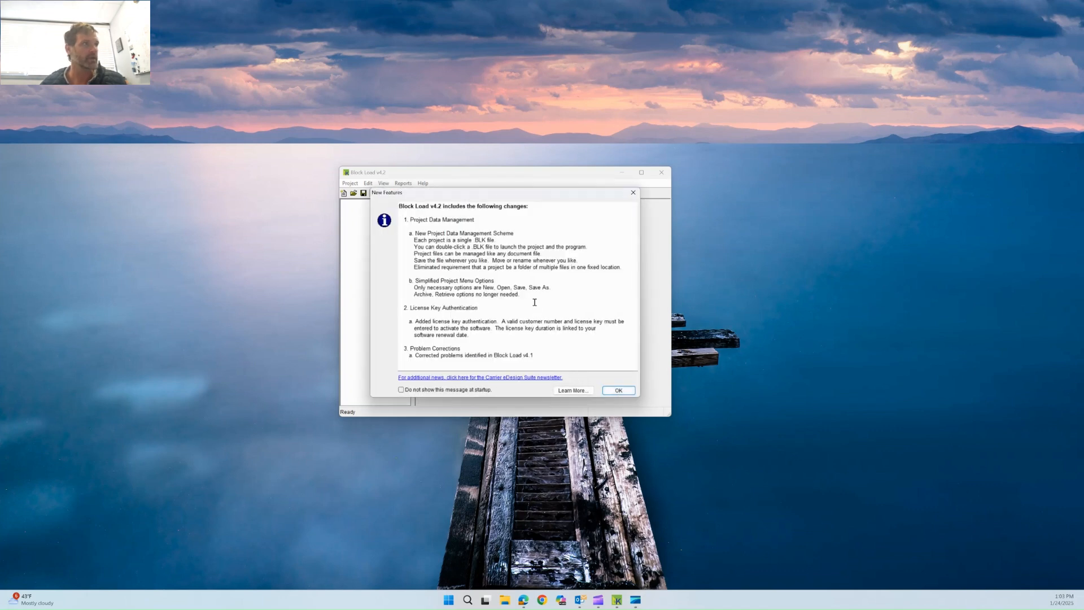
{"action": "left_click", "coordinate": [418, 391]}
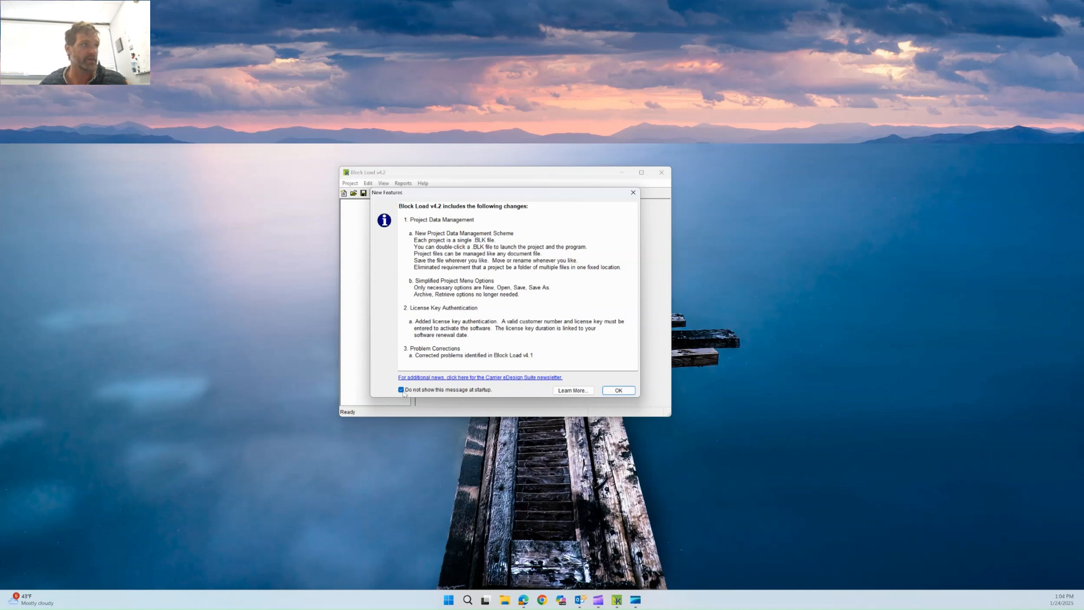
{"action": "left_click", "coordinate": [611, 390]}
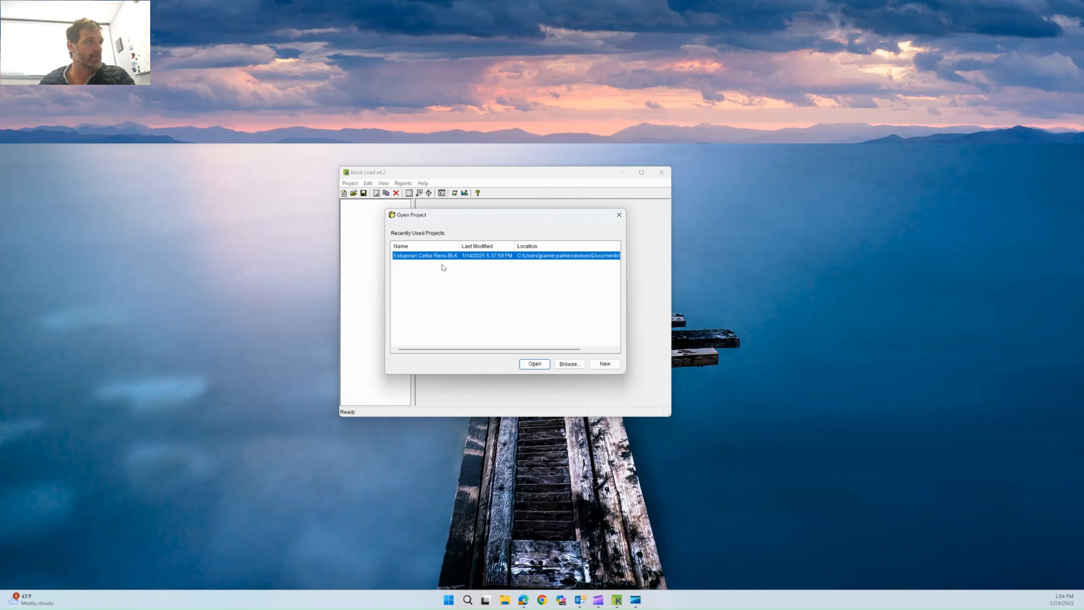
{"action": "left_click", "coordinate": [605, 364]}
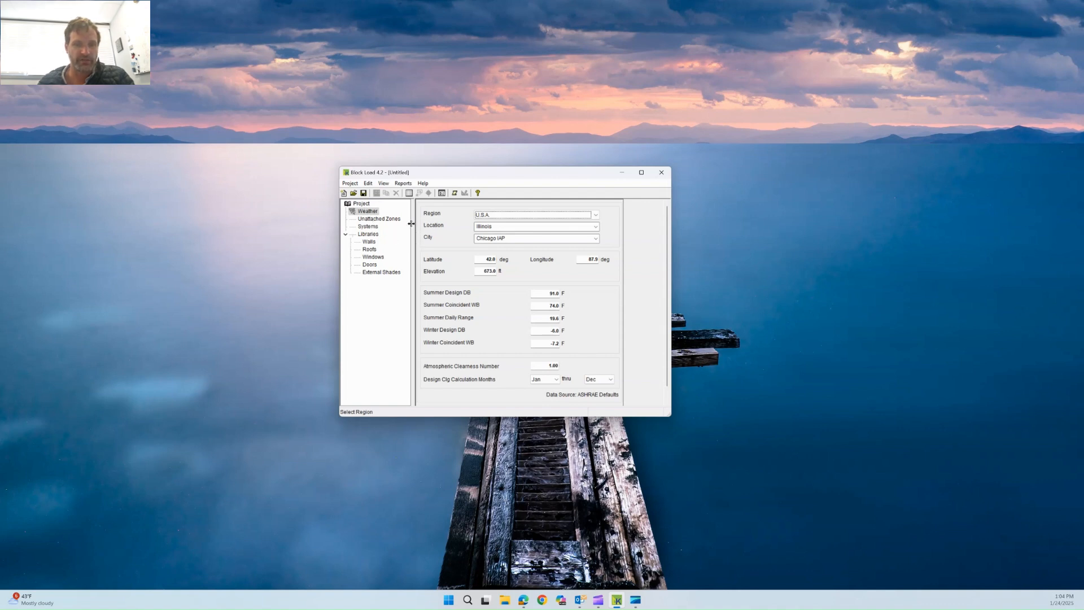
Save the new project as "Sample Test Project" in the Block Load Files folder.
{"action": "left_click", "coordinate": [351, 183]}
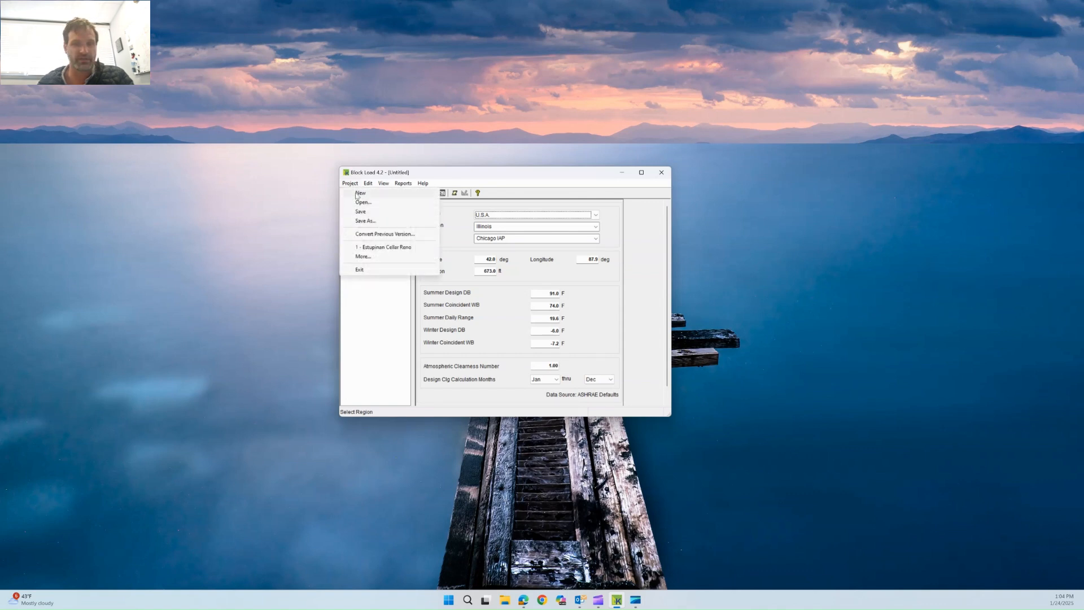
{"action": "left_click", "coordinate": [374, 222]}
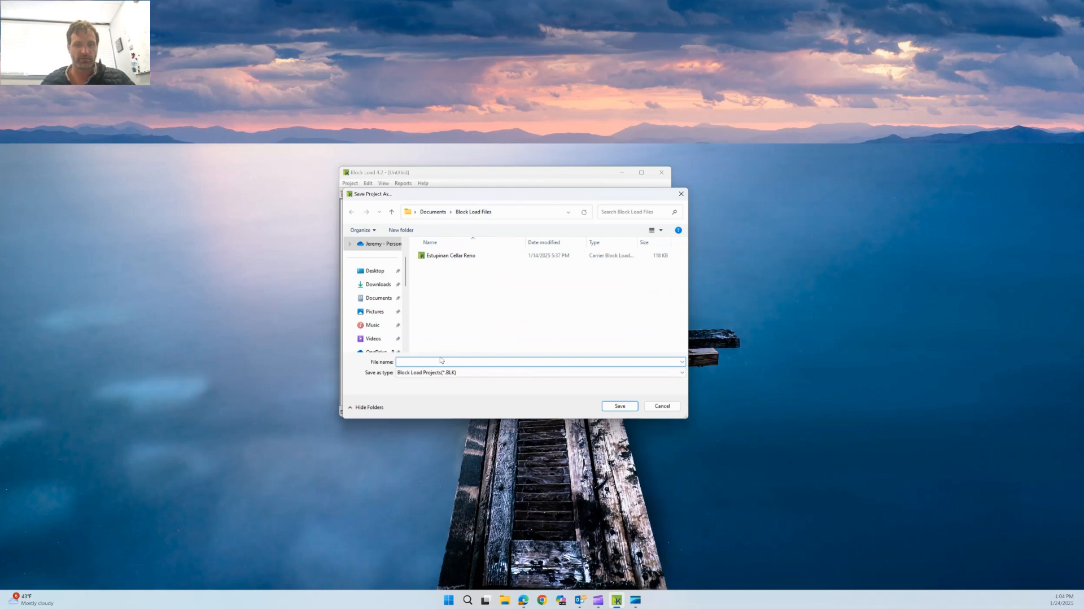
{"action": "type", "text": "Sample "}
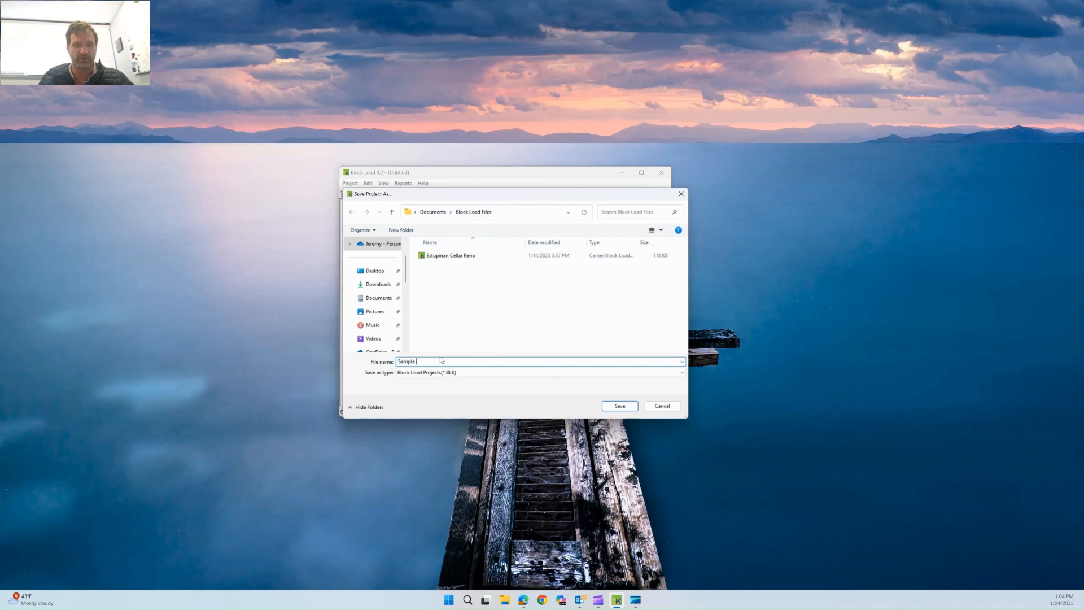
{"action": "type", "text": "Test Project"}
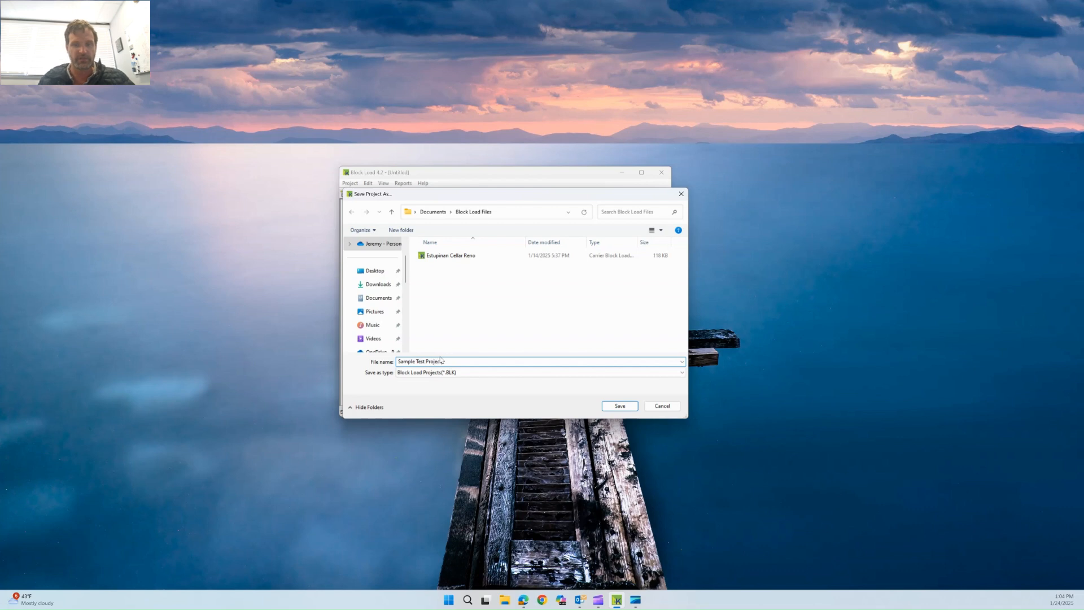
{"action": "left_click", "coordinate": [620, 406]}
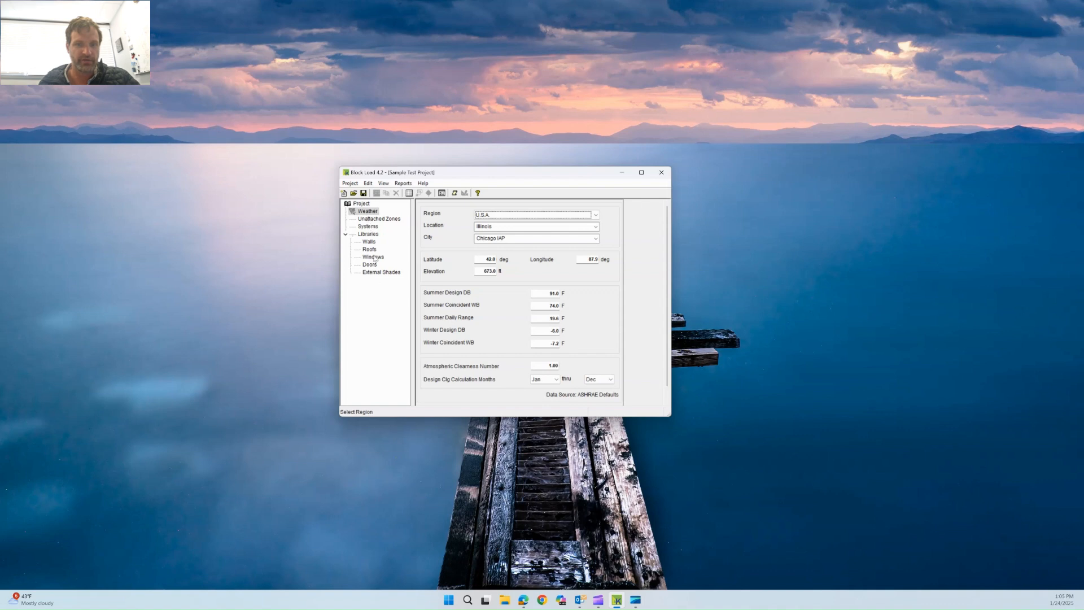
Set the project's weather location to Florida and the city to Tallahassee.
{"action": "left_click", "coordinate": [596, 226]}
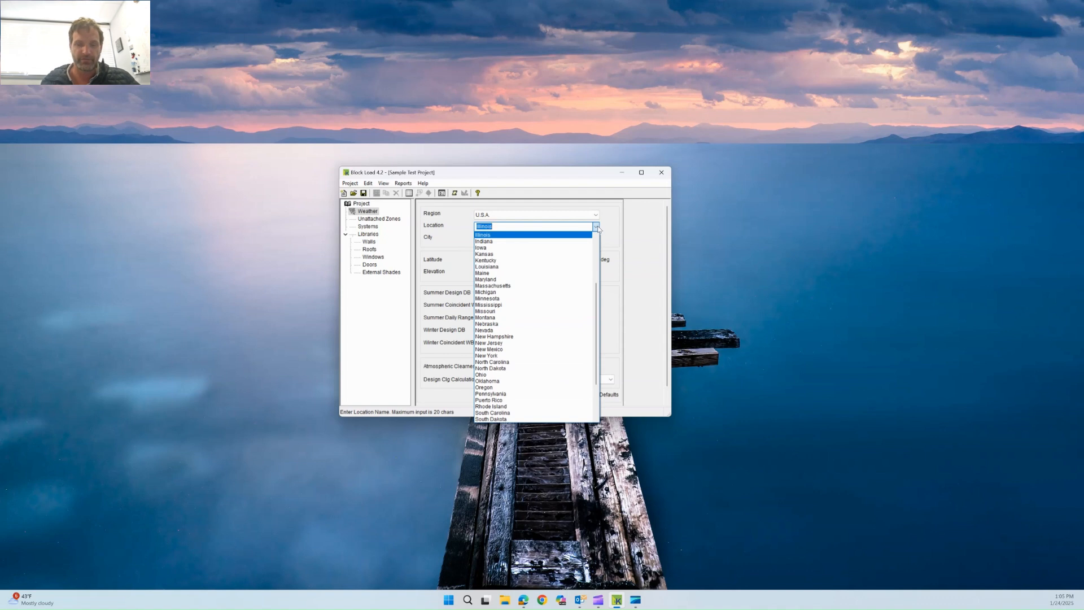
{"action": "type", "text": "f"}
{"action": "left_click", "coordinate": [503, 235]}
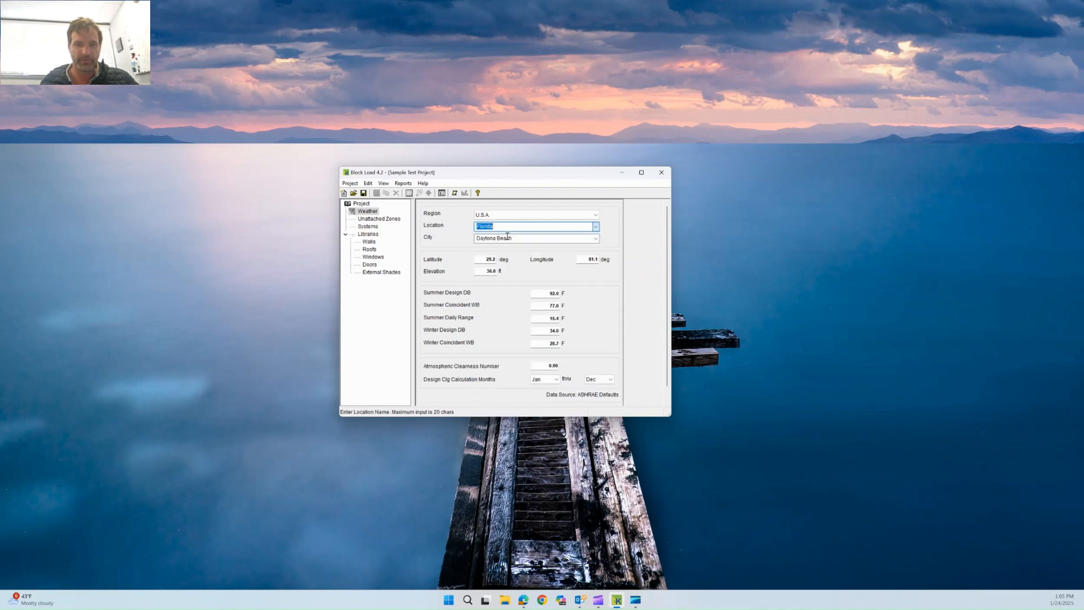
{"action": "left_click", "coordinate": [589, 239]}
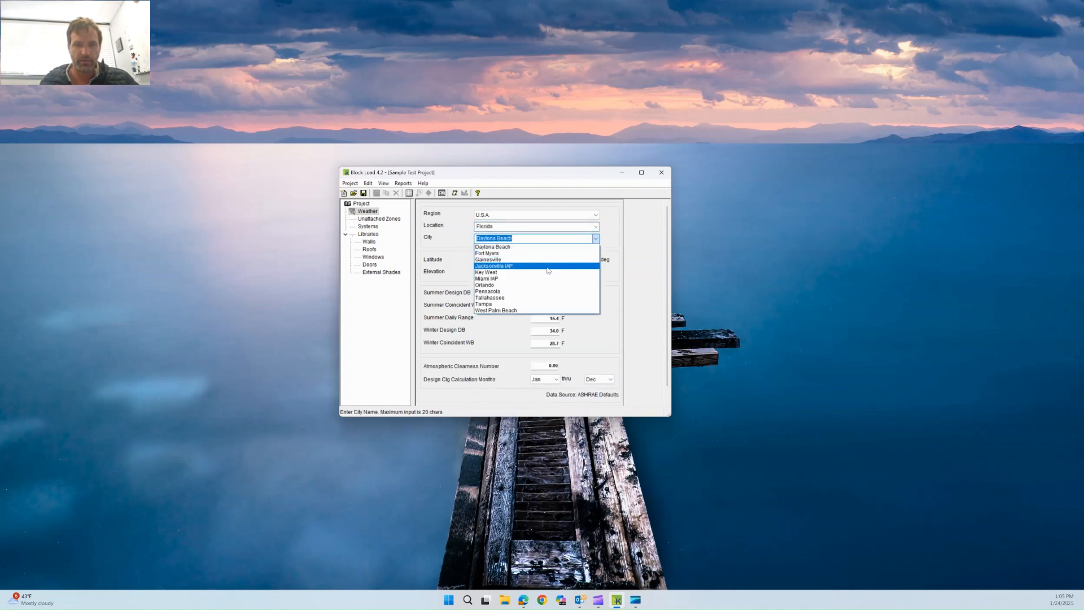
{"action": "left_click", "coordinate": [516, 300]}
{"action": "type", "text": "t"}
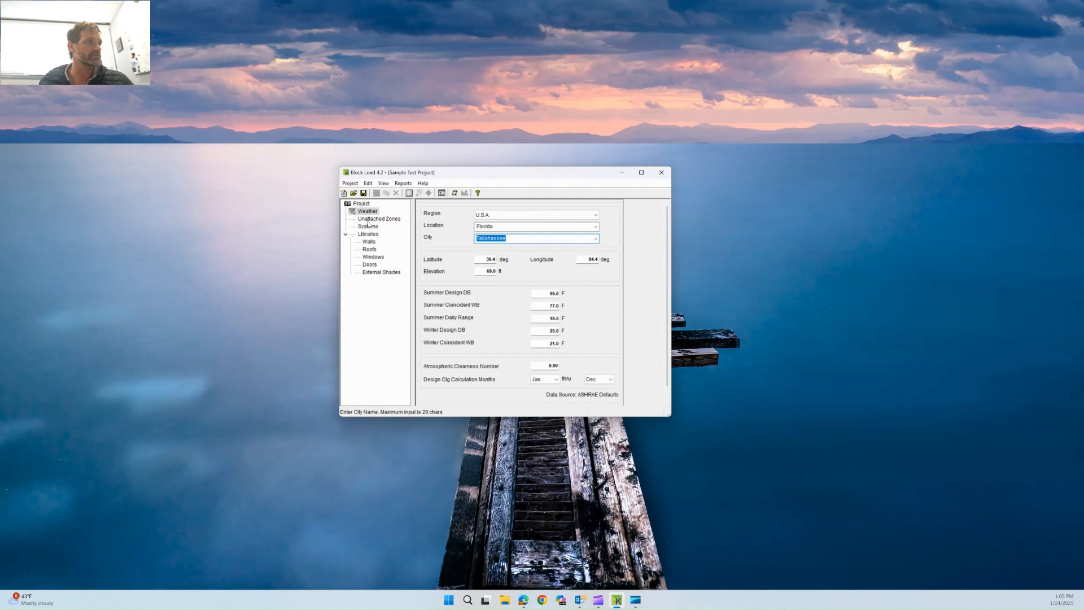
{"action": "left_click", "coordinate": [370, 219]}
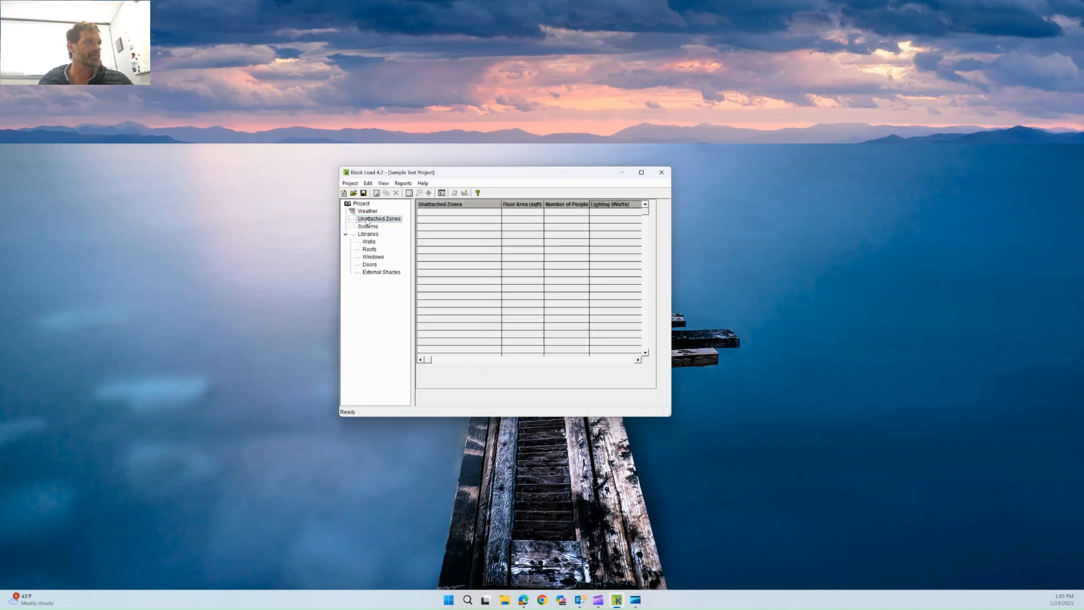
{"action": "left_click", "coordinate": [367, 227]}
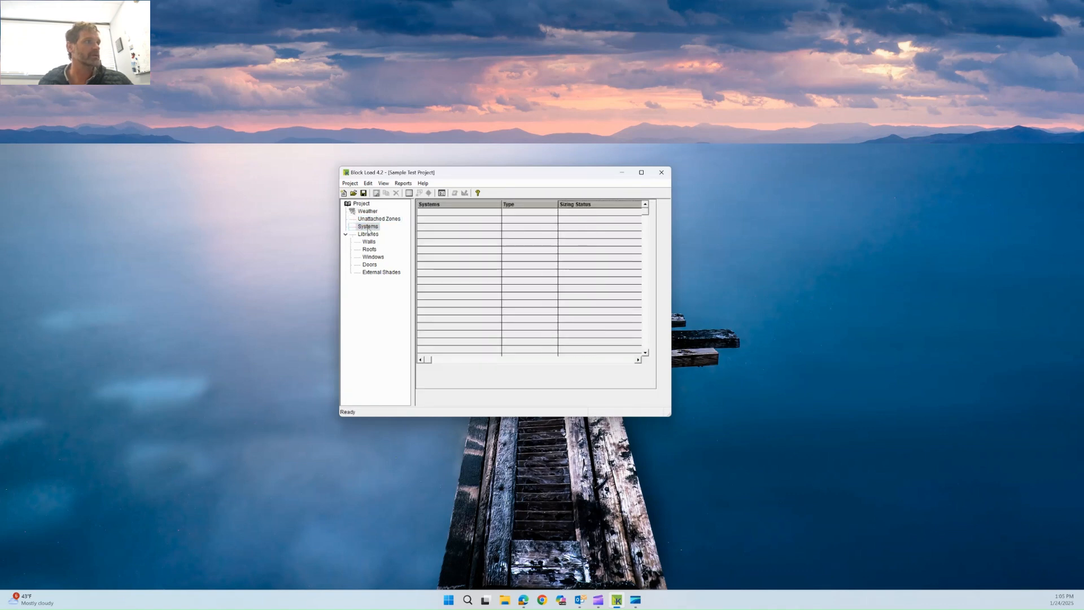
{"action": "left_click", "coordinate": [385, 220]}
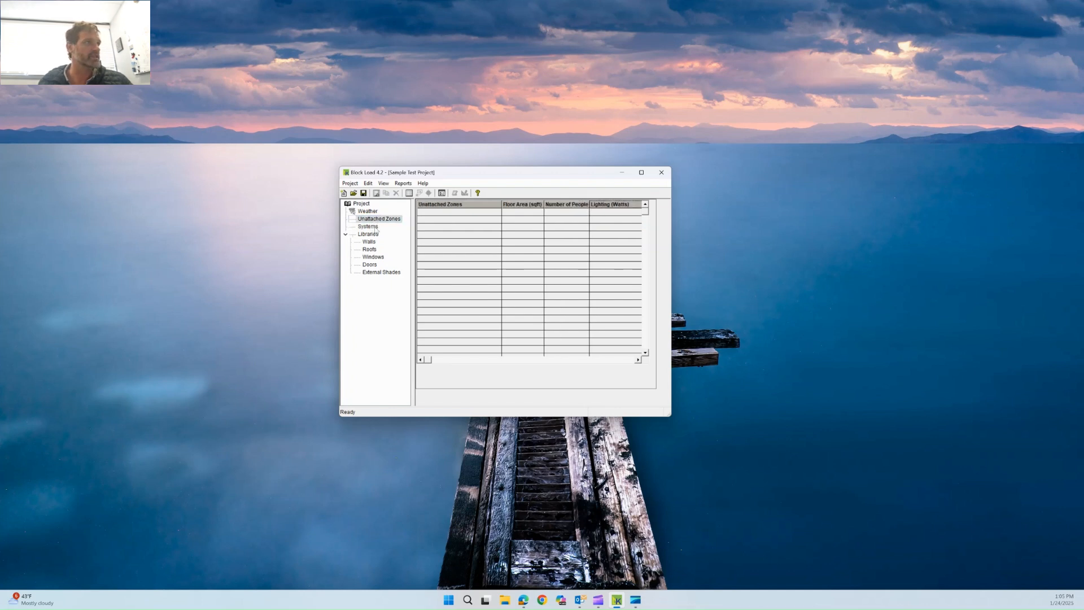
Add a new air system named "System #1" and keep its type as Single Zone CAV.
{"action": "left_click", "coordinate": [368, 226]}
{"action": "right_click", "coordinate": [382, 228]}
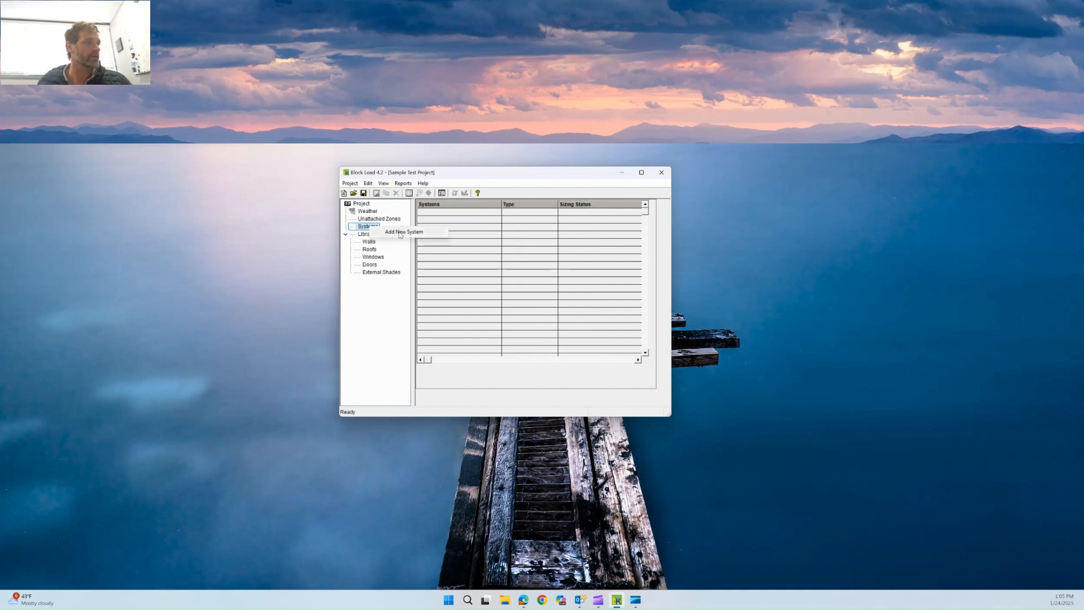
{"action": "left_click", "coordinate": [400, 232]}
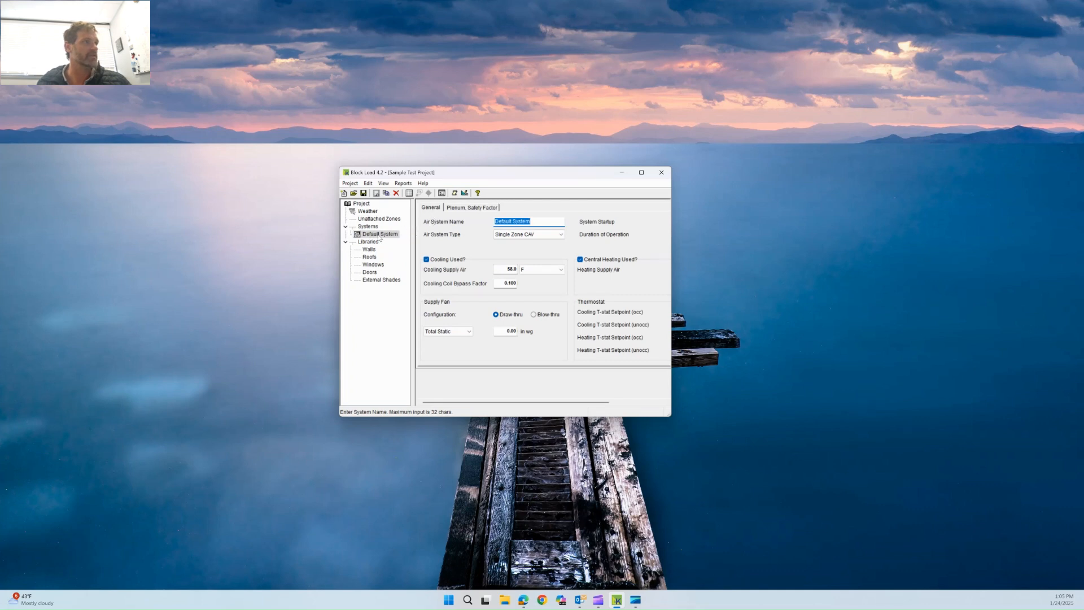
{"action": "type", "text": "Sy"}
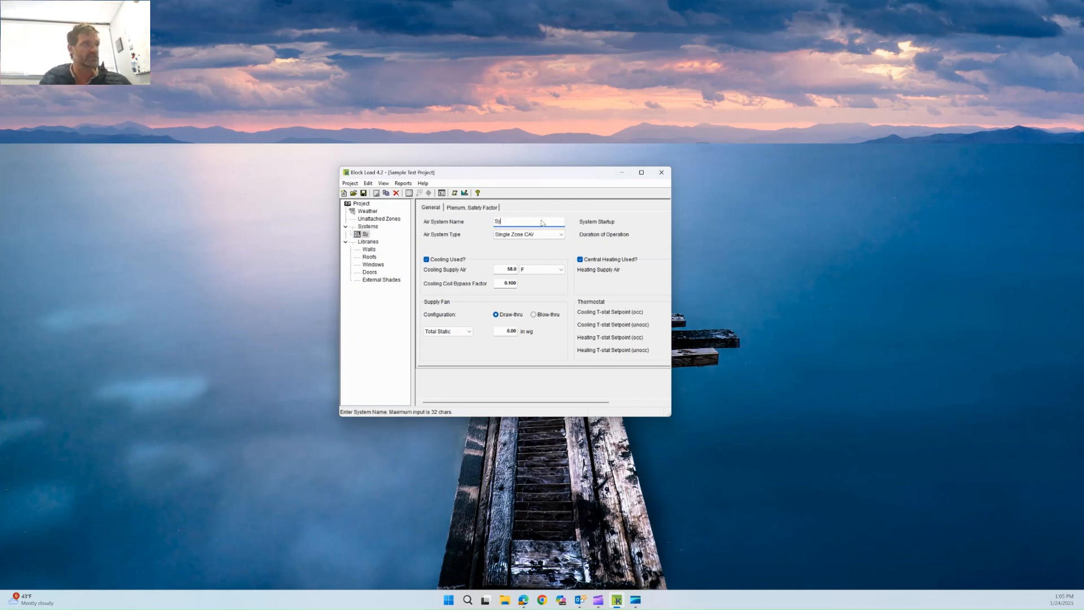
{"action": "type", "text": "stem #1"}
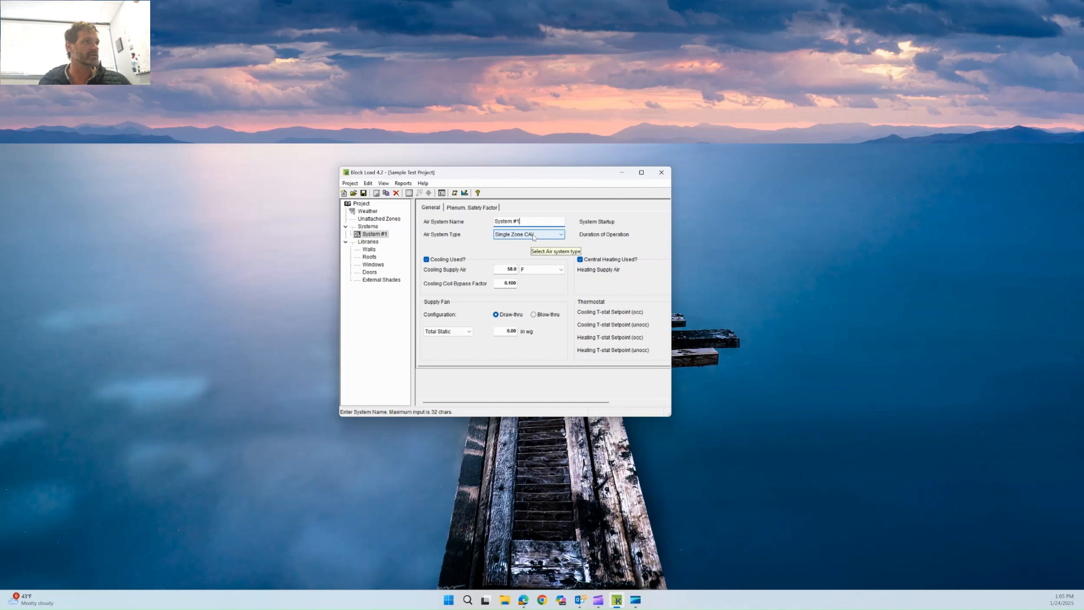
{"action": "left_click", "coordinate": [547, 237]}
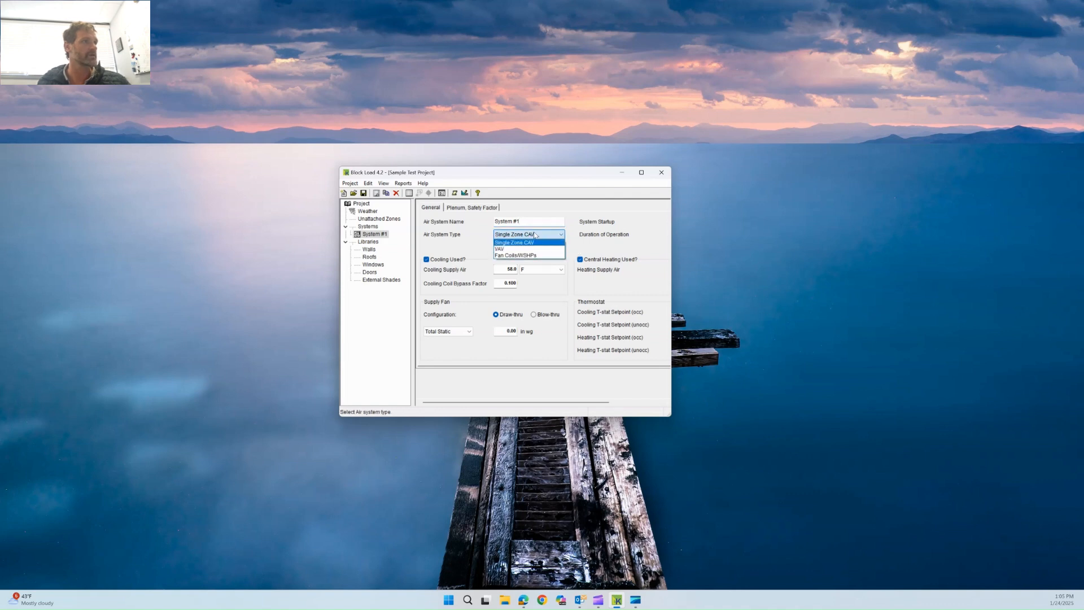
{"action": "left_click", "coordinate": [551, 235]}
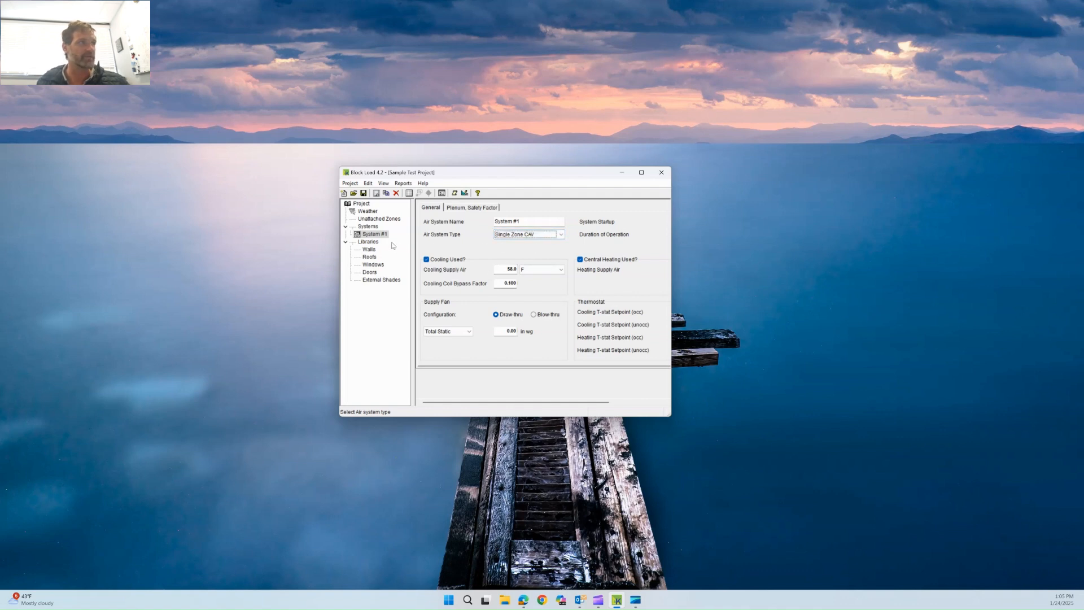
Add a new zone under System #1 and name it "Bedroom".
{"action": "left_click", "coordinate": [373, 228]}
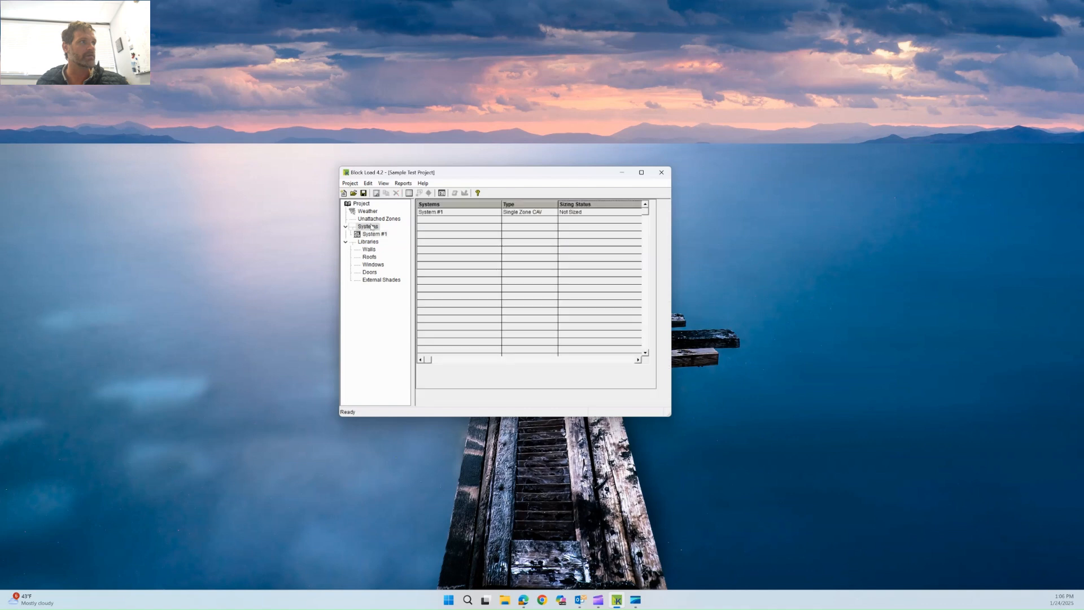
{"action": "left_click", "coordinate": [374, 220]}
{"action": "left_click", "coordinate": [372, 235]}
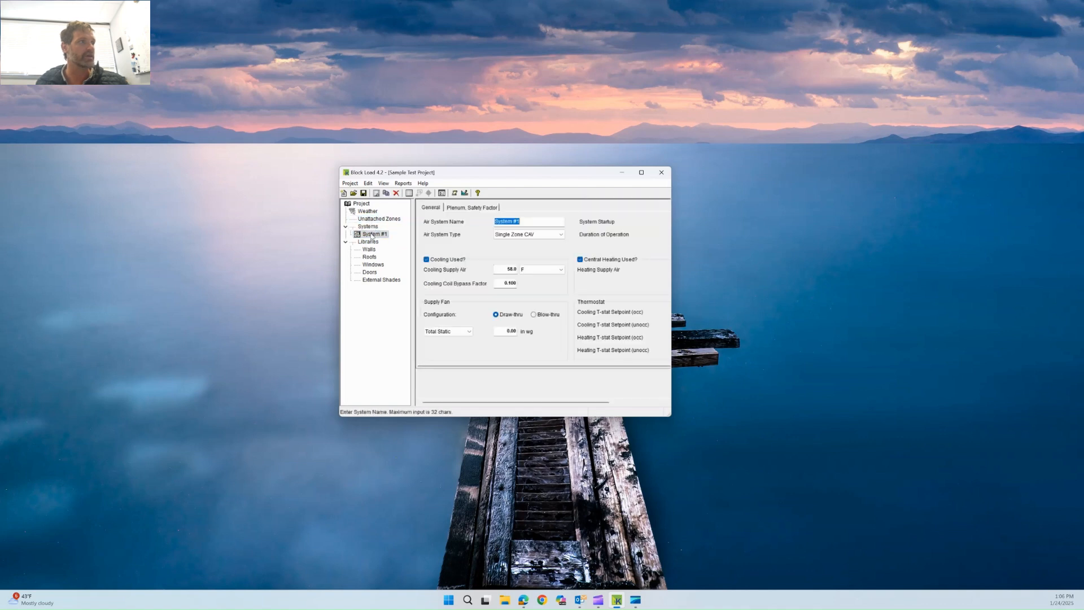
{"action": "right_click", "coordinate": [371, 235]}
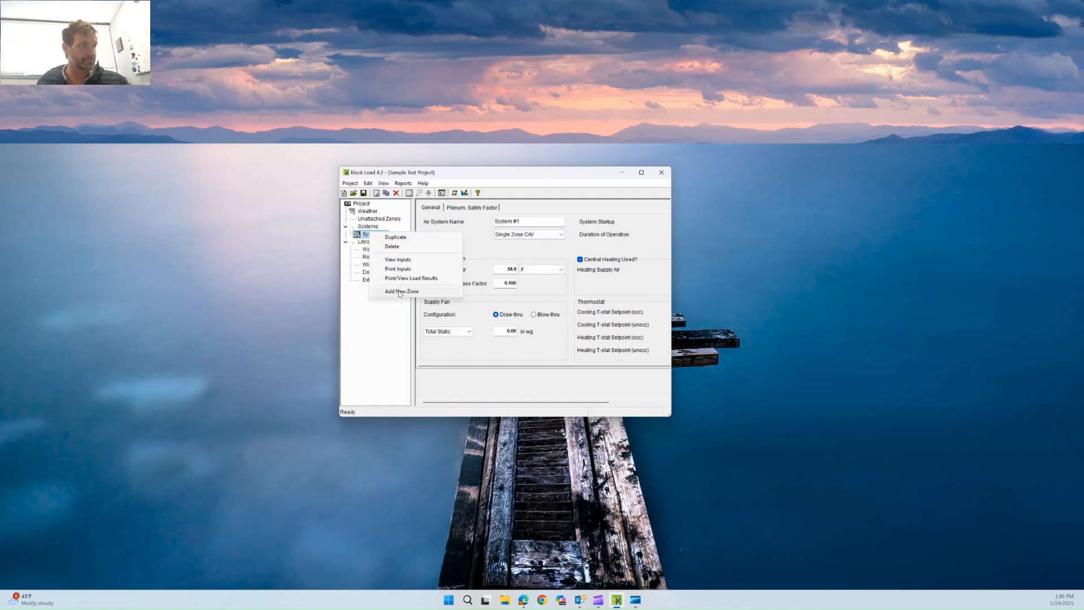
{"action": "left_click", "coordinate": [400, 291]}
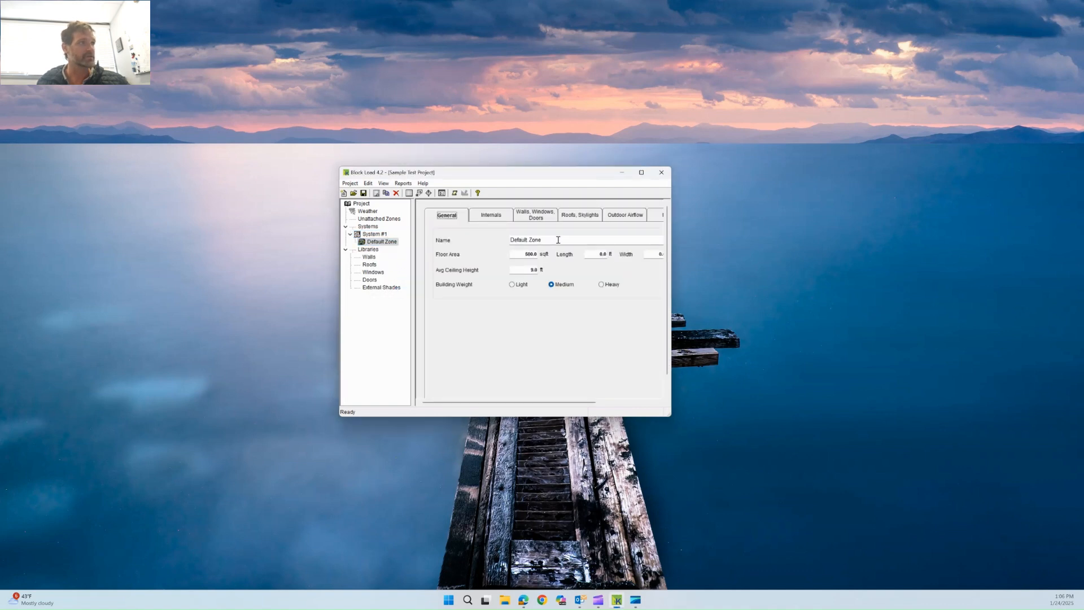
{"action": "left_click_drag", "start_coordinate": [558, 240], "coordinate": [496, 235]}
{"action": "type", "text": "Be"}
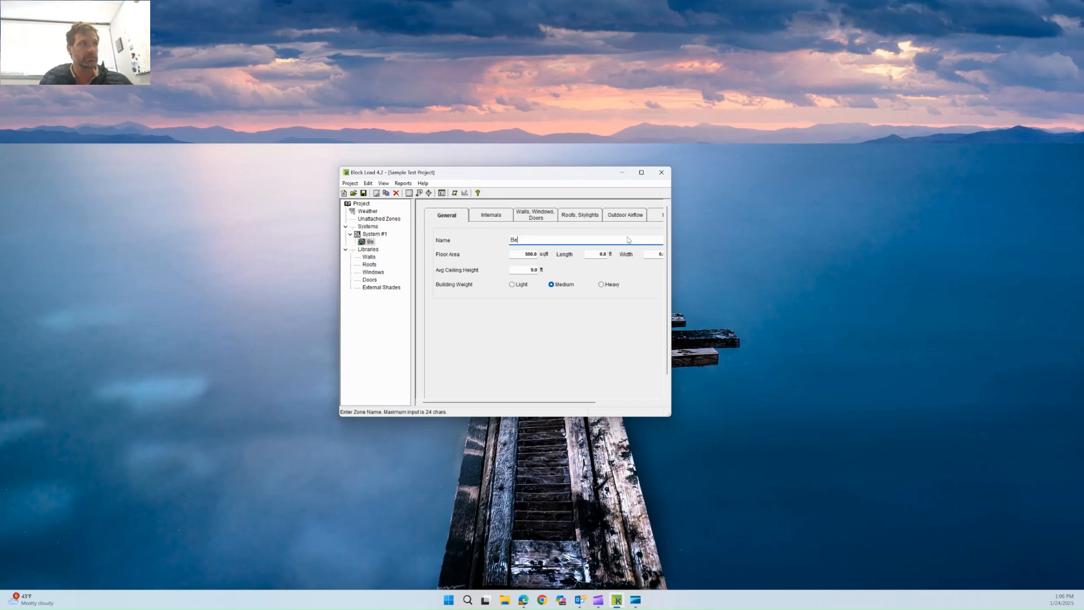
{"action": "type", "text": "droom"}
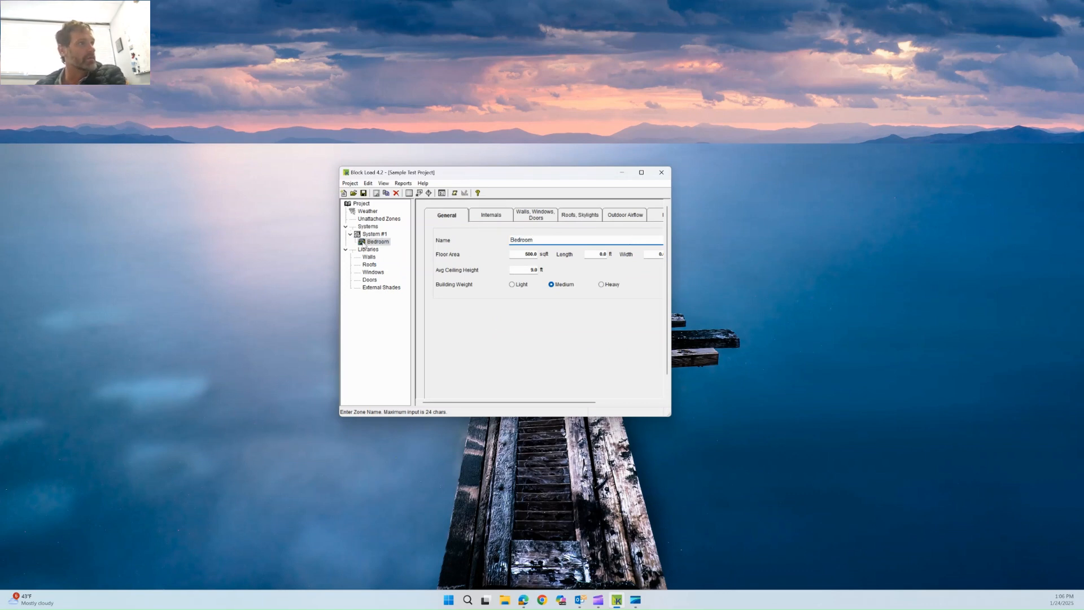
Widen the window and look through the Bedroom zone's input pages, from general data and internals to floors and partitions.
{"action": "left_click", "coordinate": [495, 216]}
{"action": "left_click", "coordinate": [535, 215]}
{"action": "left_click", "coordinate": [589, 218]}
{"action": "left_click", "coordinate": [625, 216]}
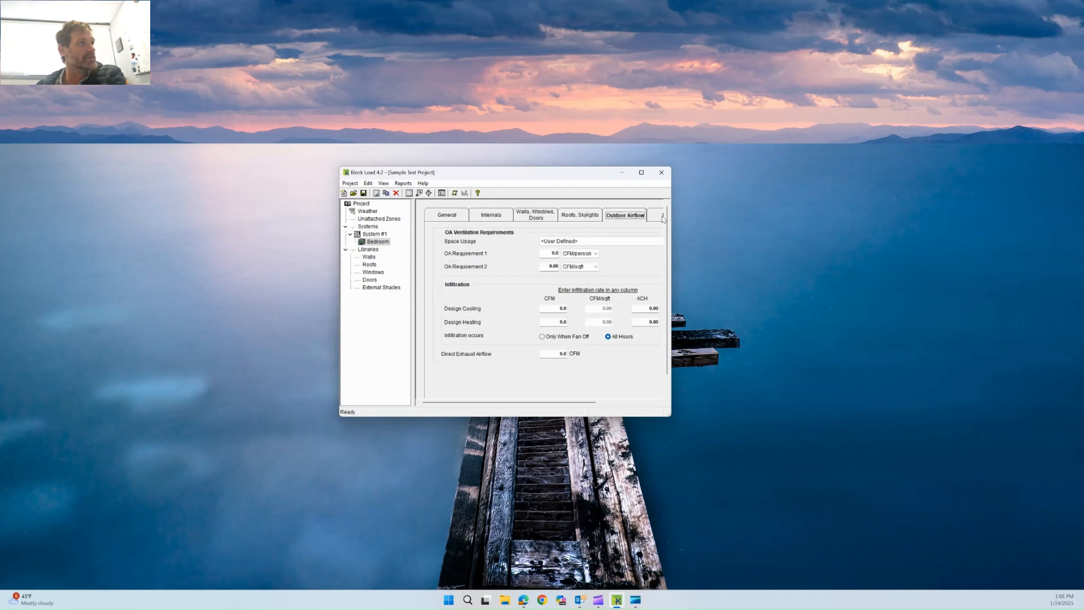
{"action": "left_click_drag", "start_coordinate": [671, 219], "coordinate": [807, 219]}
{"action": "left_click", "coordinate": [452, 217]}
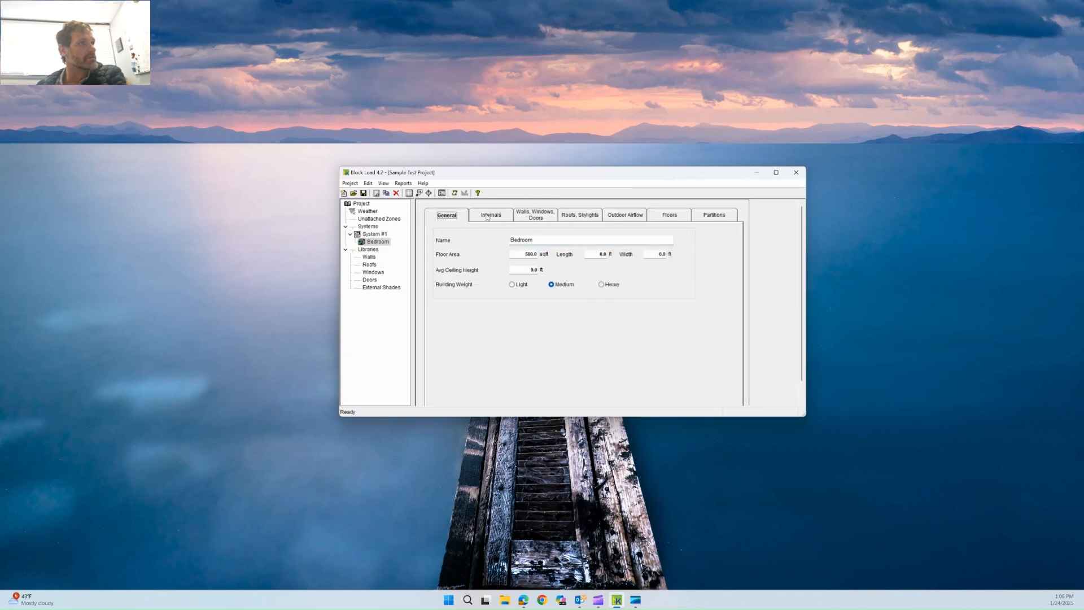
{"action": "left_click", "coordinate": [492, 216]}
{"action": "left_click", "coordinate": [536, 216]}
{"action": "left_click", "coordinate": [580, 216]}
{"action": "left_click", "coordinate": [625, 215]}
{"action": "left_click", "coordinate": [660, 216]}
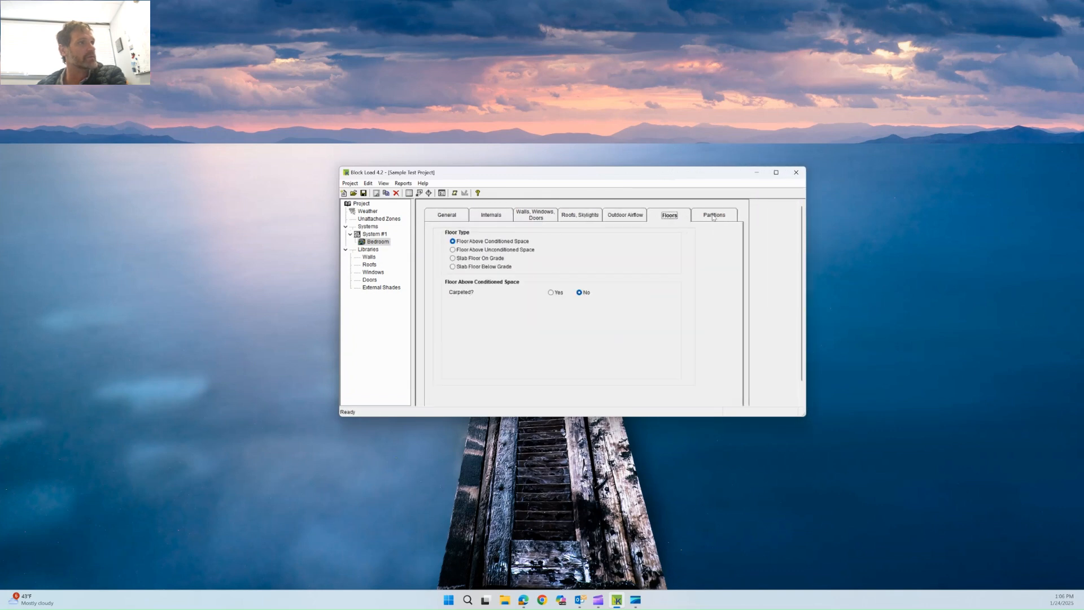
{"action": "left_click", "coordinate": [710, 217]}
Set the Bedroom zone's floor area to 150 sqft, its length to 15 ft and its width to 10 ft.
{"action": "left_click", "coordinate": [450, 218]}
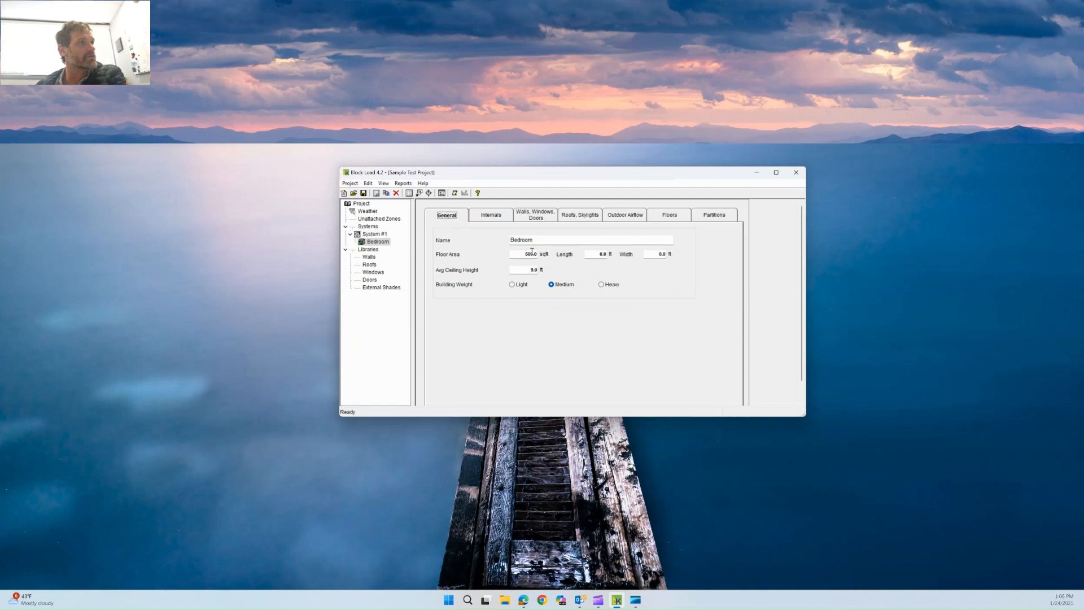
{"action": "double_click", "coordinate": [515, 254]}
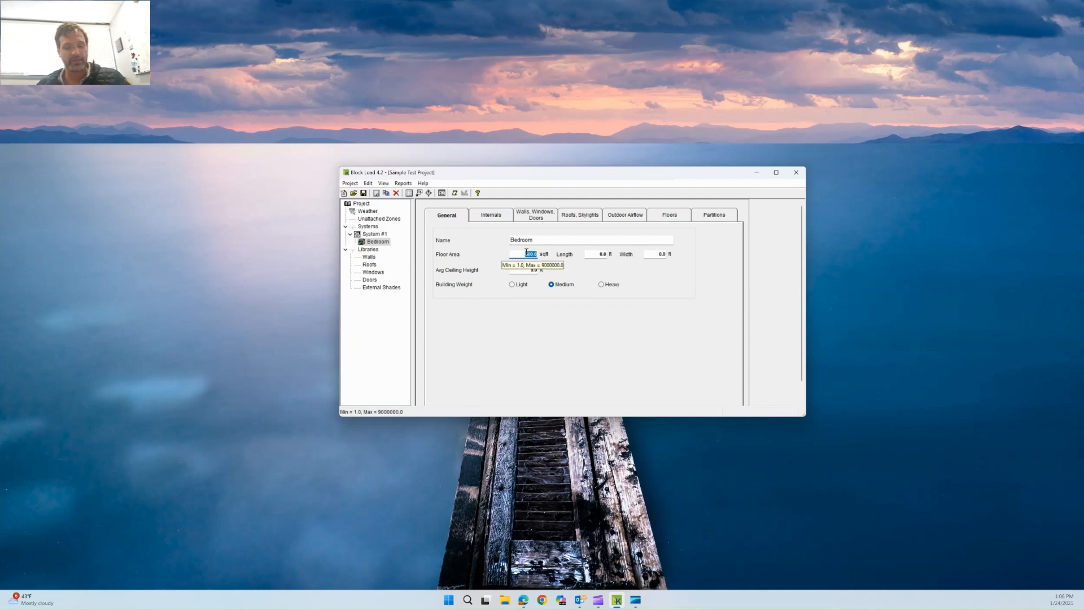
{"action": "type", "text": "150"}
{"action": "key", "text": "Tab"}
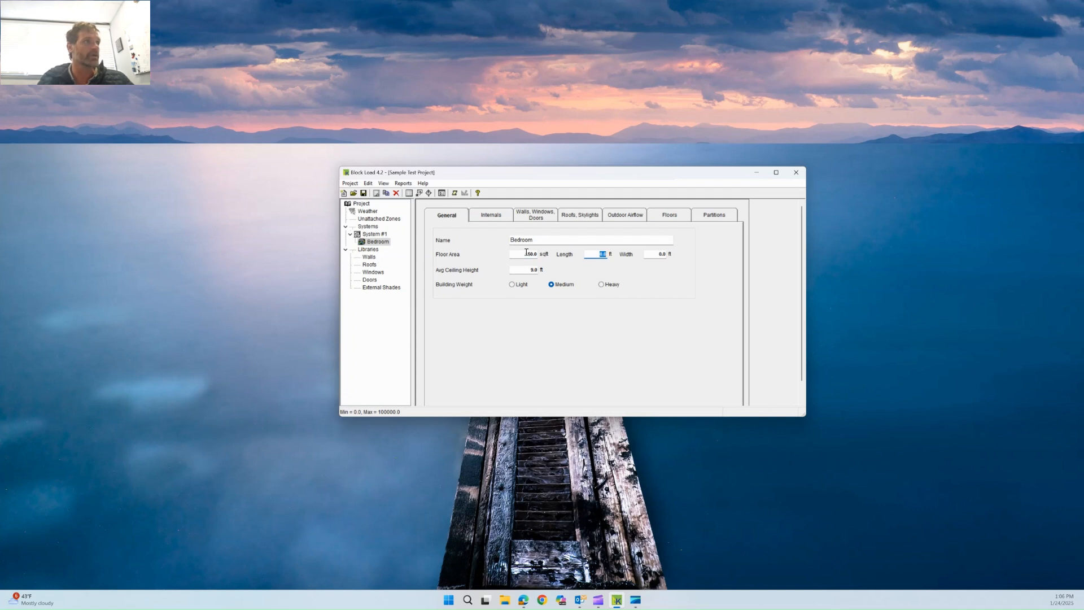
{"action": "type", "text": "15"}
{"action": "key", "text": "Tab"}
{"action": "type", "text": "10"}
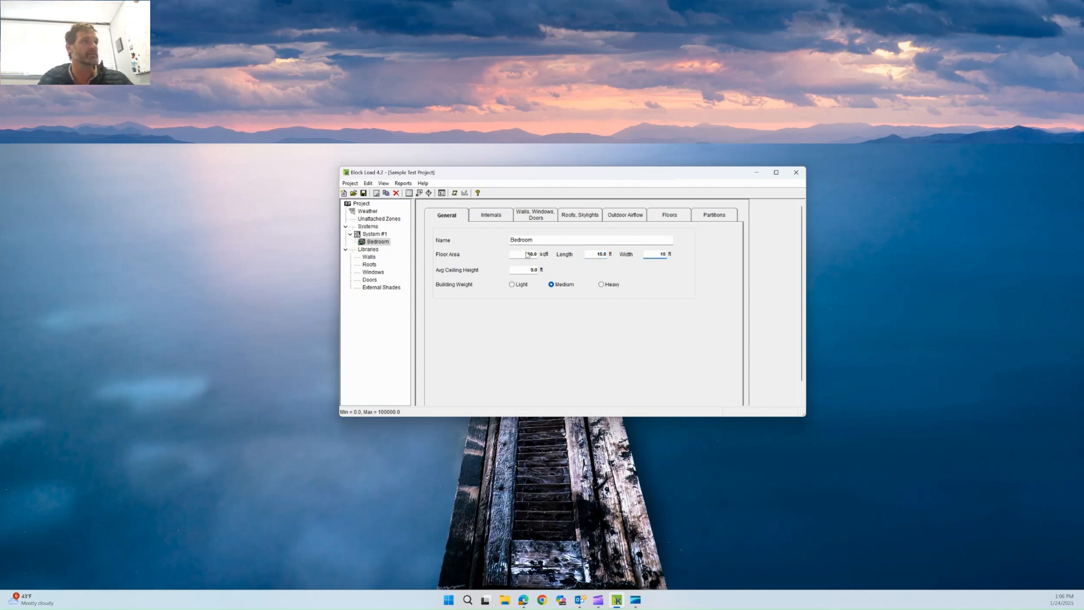
Look through the fixture type options for overhead lighting in the Bedroom zone's internals and select Recessed, Unvented.
{"action": "key", "text": "Tab"}
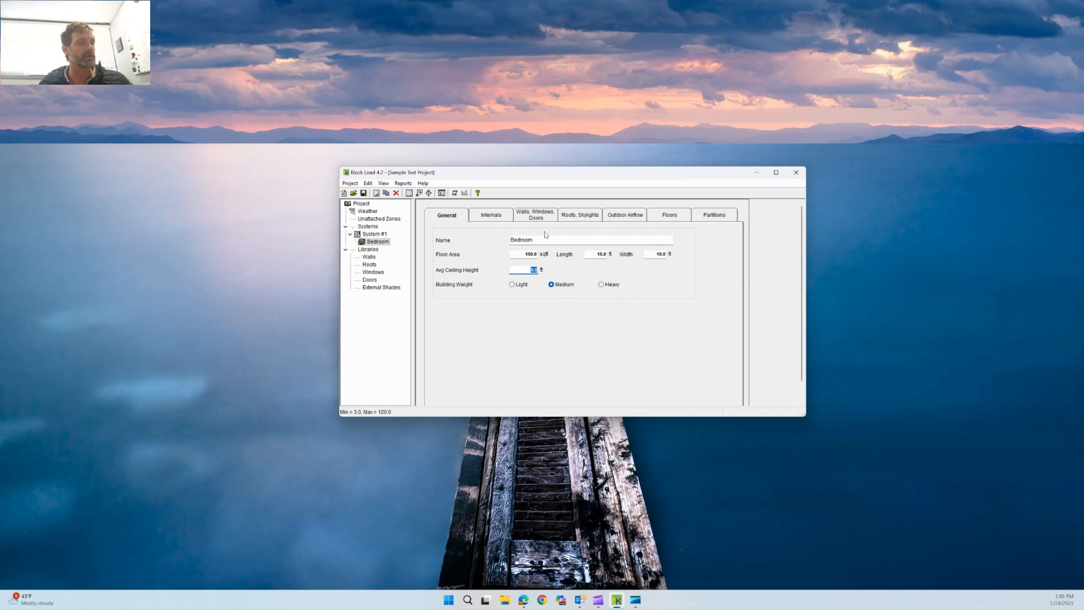
{"action": "left_click", "coordinate": [488, 216]}
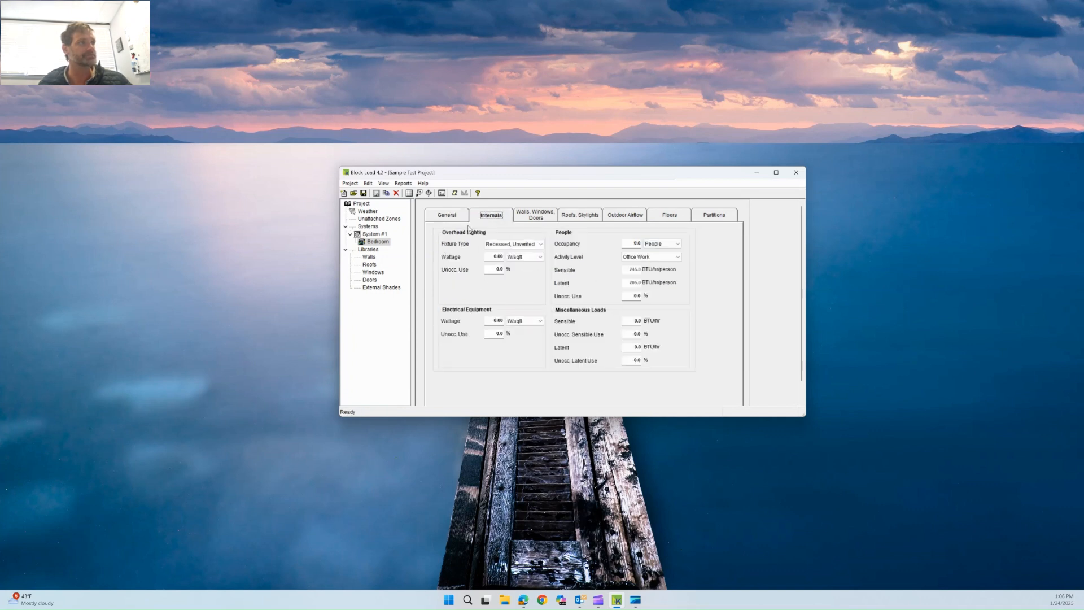
{"action": "left_click", "coordinate": [489, 257]}
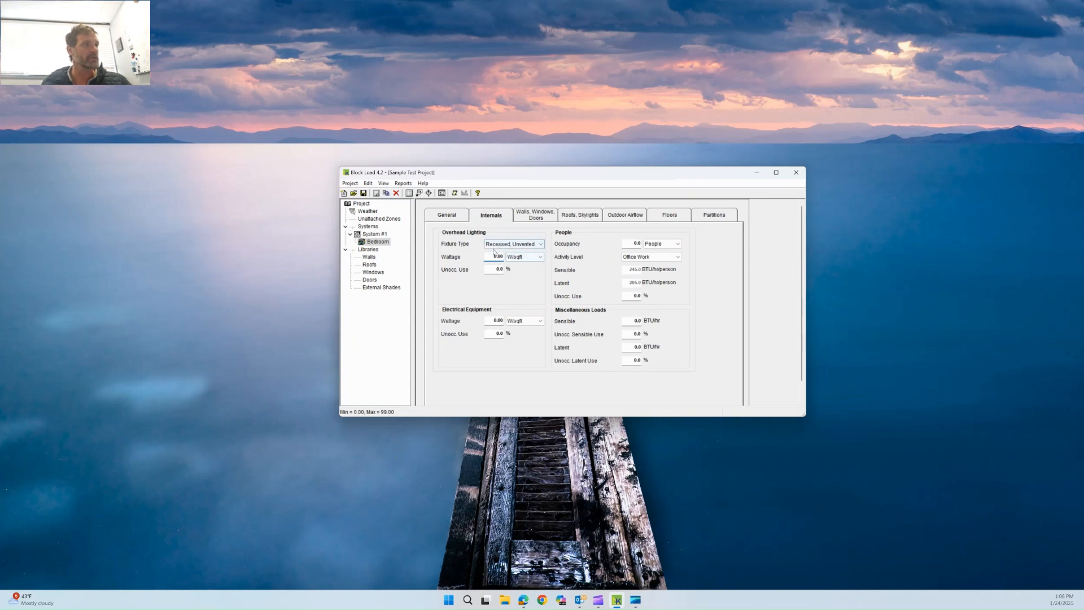
{"action": "left_click", "coordinate": [539, 245]}
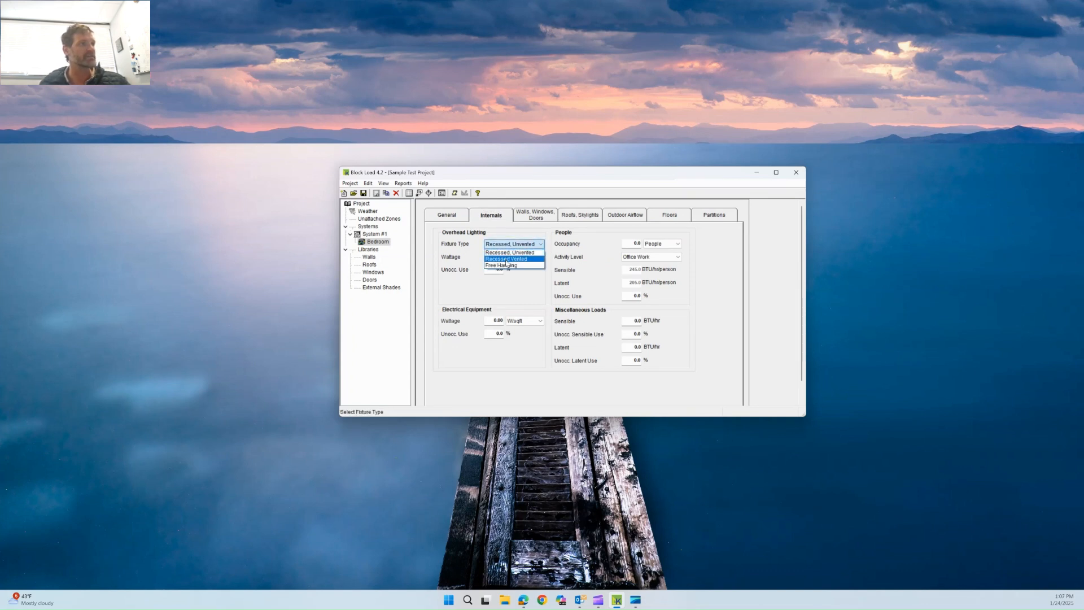
{"action": "left_click", "coordinate": [440, 277]}
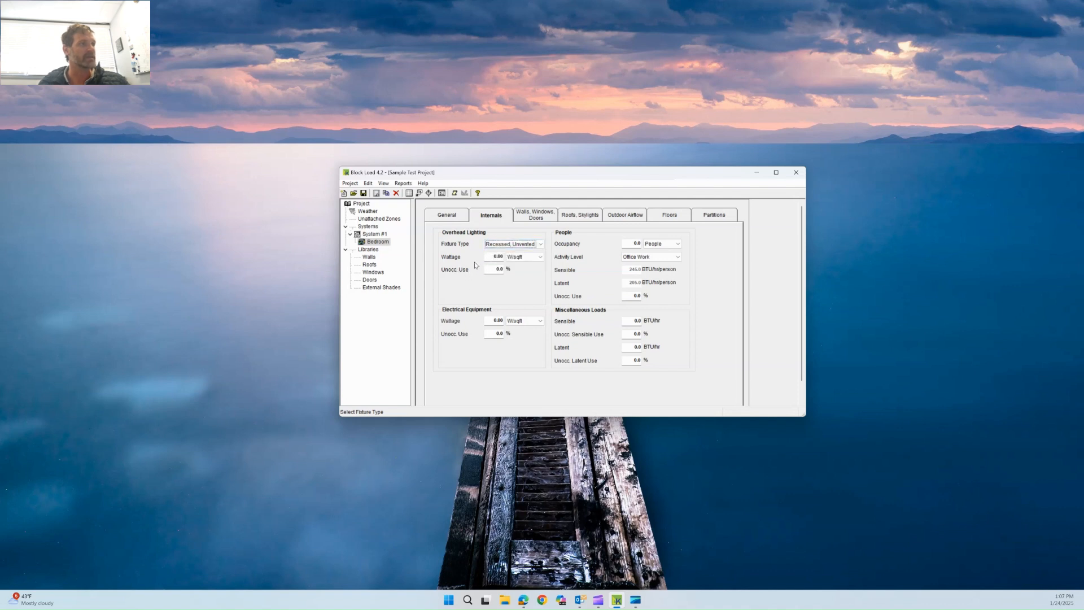
{"action": "left_click", "coordinate": [529, 247]}
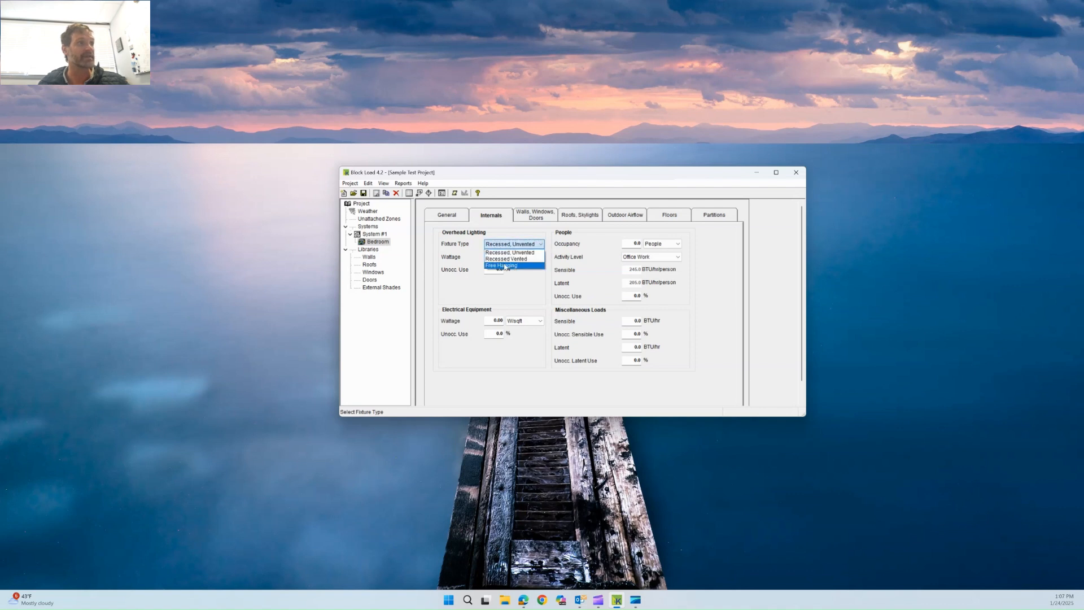
{"action": "left_click", "coordinate": [467, 286]}
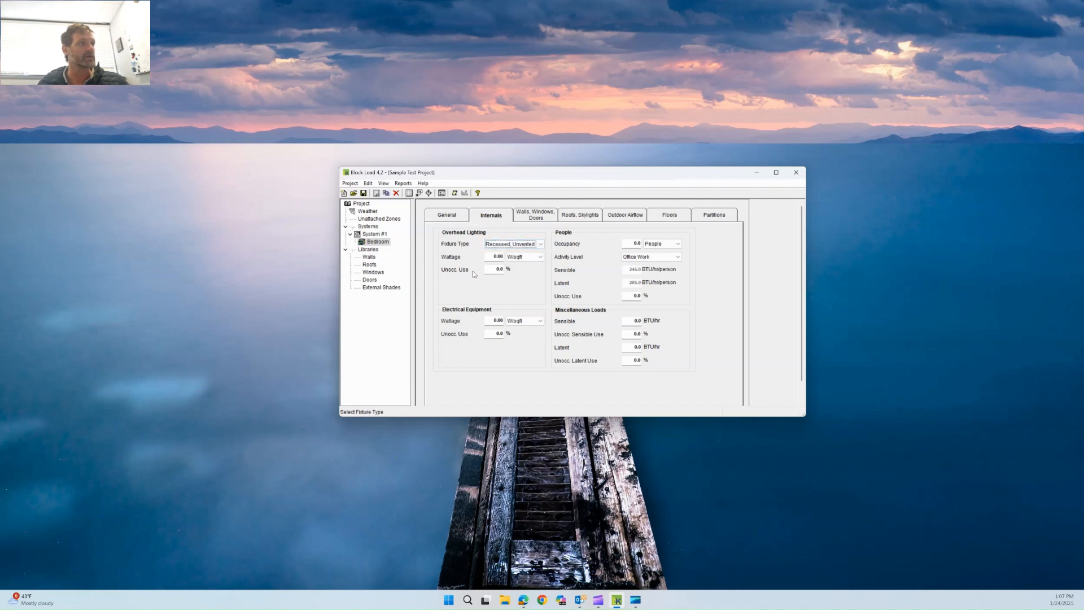
{"action": "left_click", "coordinate": [539, 248]}
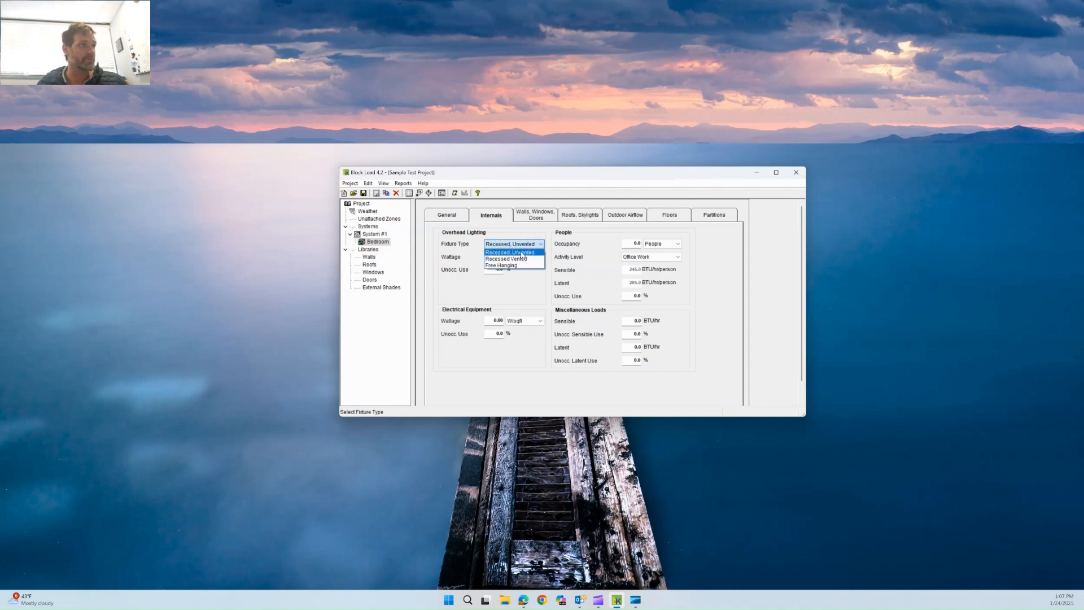
{"action": "left_click", "coordinate": [521, 254]}
{"action": "key", "text": "Tab"}
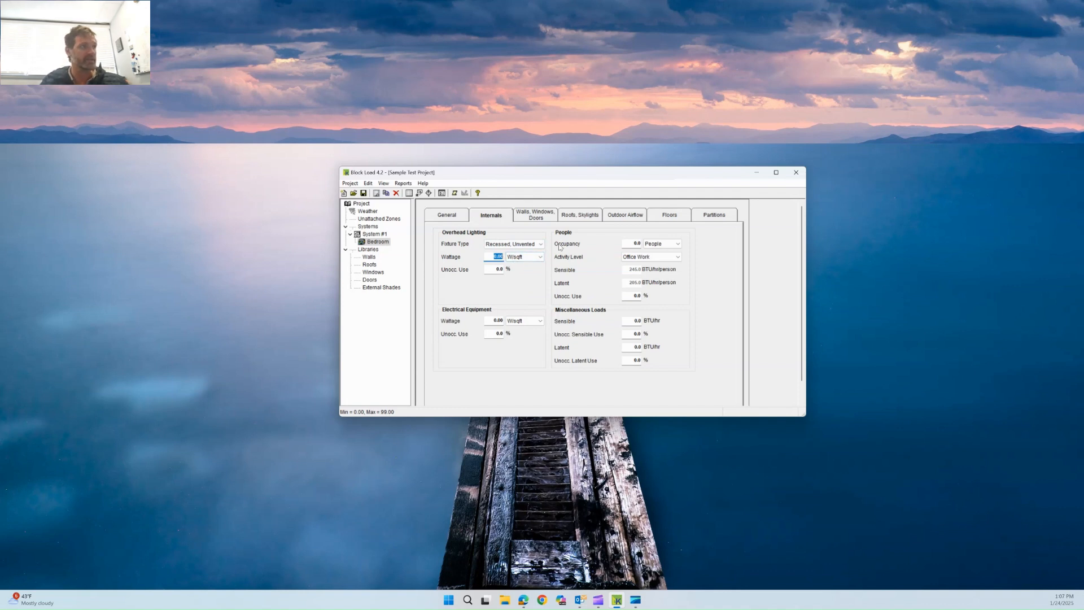
Set the overhead lighting wattage to 0.5 W/sqft, and switch its unit to Watts.
{"action": "key", "text": "BackSpace"}
{"action": "type", "text": ".5"}
{"action": "key", "text": "Tab"}
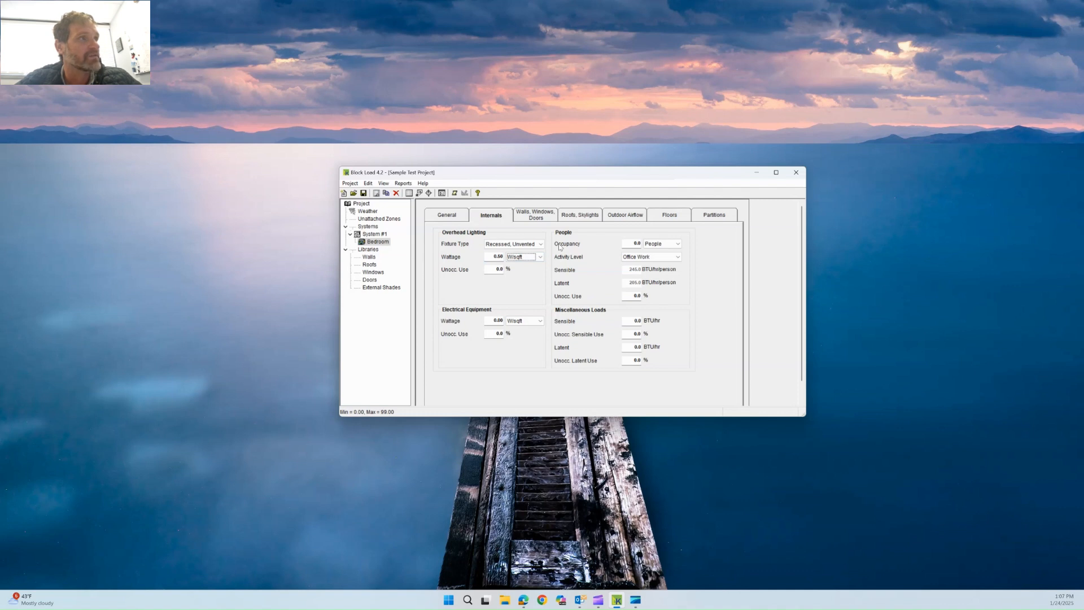
{"action": "left_click", "coordinate": [539, 258]}
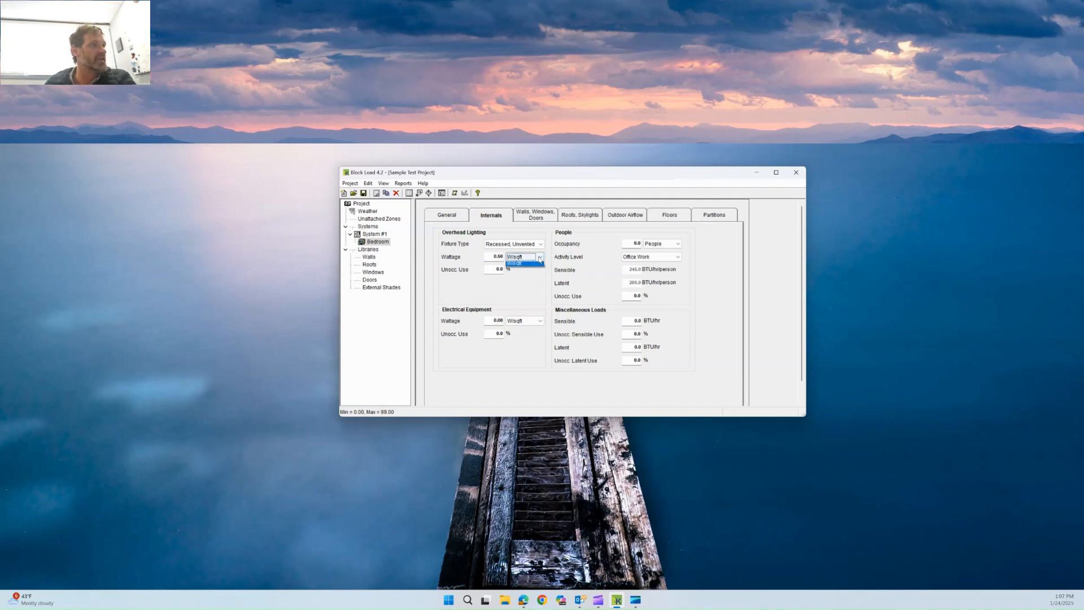
{"action": "left_click", "coordinate": [520, 266]}
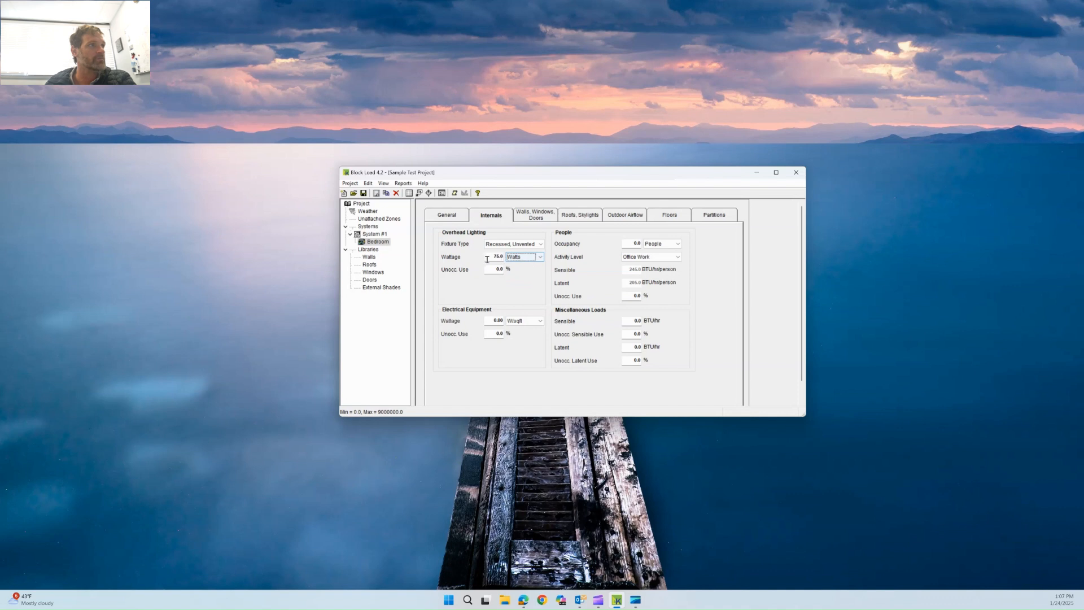
{"action": "left_click", "coordinate": [492, 256]}
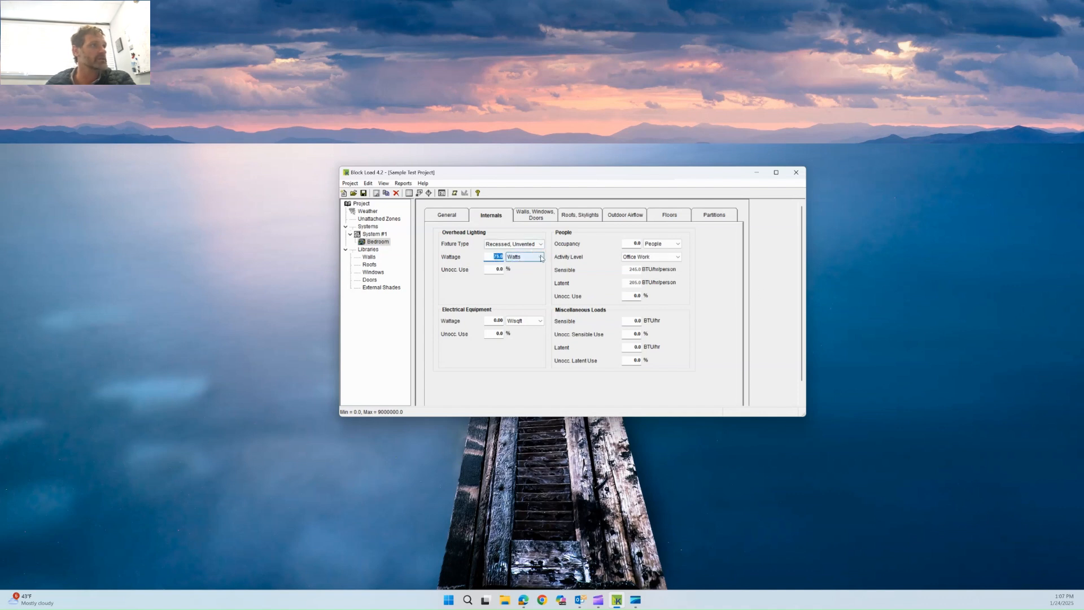
Set the Bedroom zone's occupancy to 1 person with the Office Work activity level.
{"action": "left_click", "coordinate": [631, 243]}
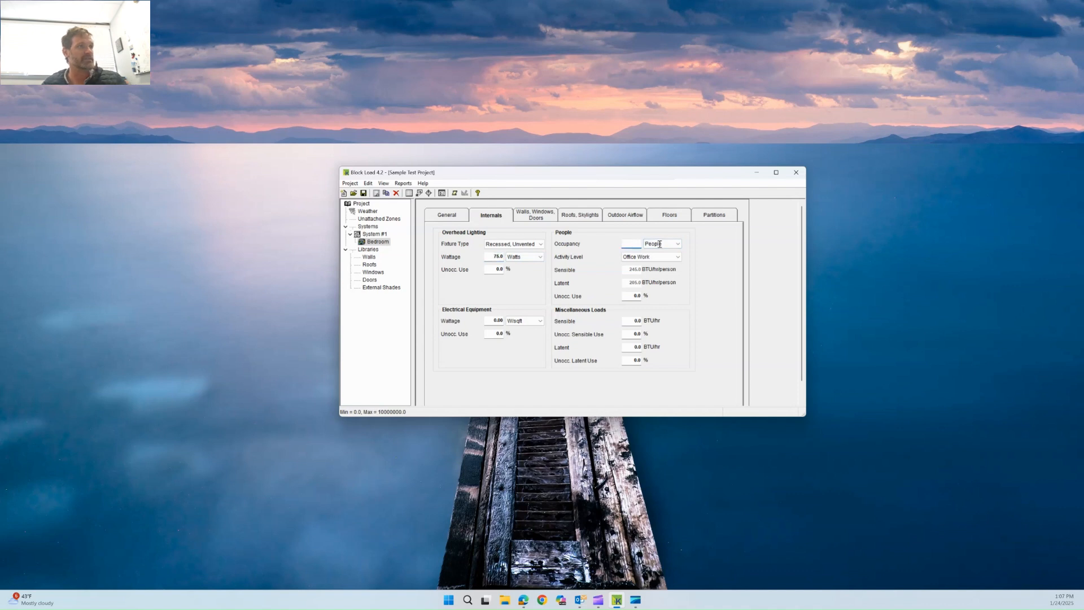
{"action": "type", "text": "1"}
{"action": "left_click", "coordinate": [655, 257]}
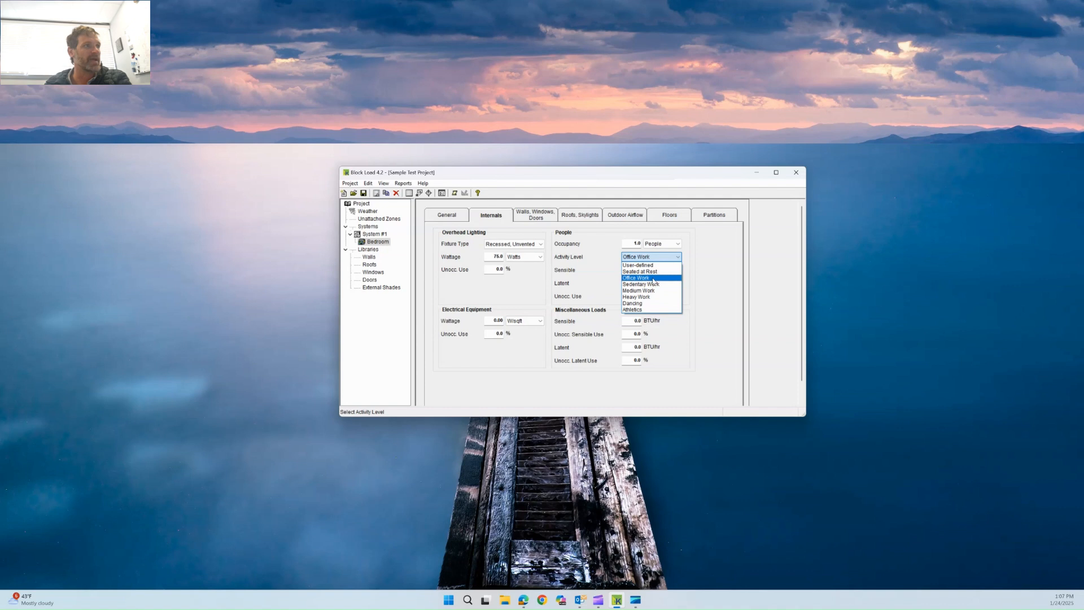
{"action": "left_click", "coordinate": [635, 278]}
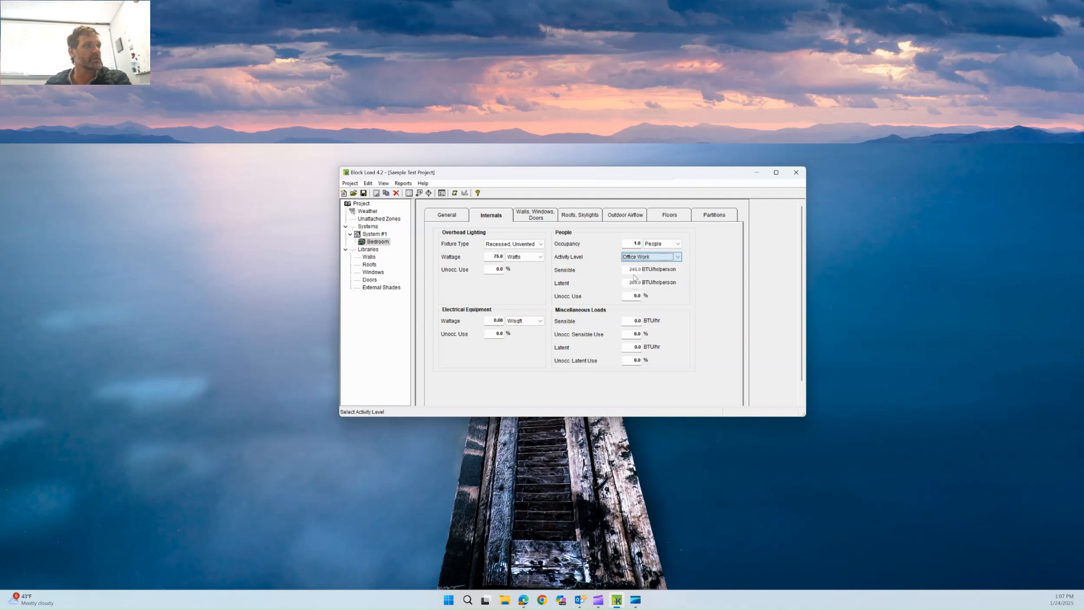
Try Seated at Rest as the occupant activity level and return it to Office Work.
{"action": "left_click", "coordinate": [677, 257]}
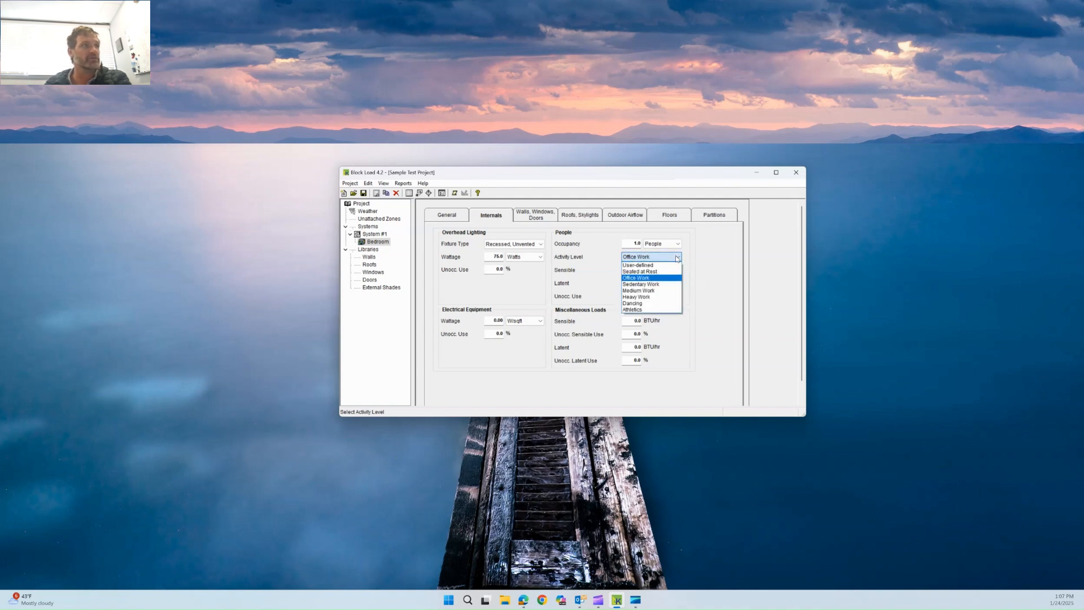
{"action": "left_click", "coordinate": [647, 272]}
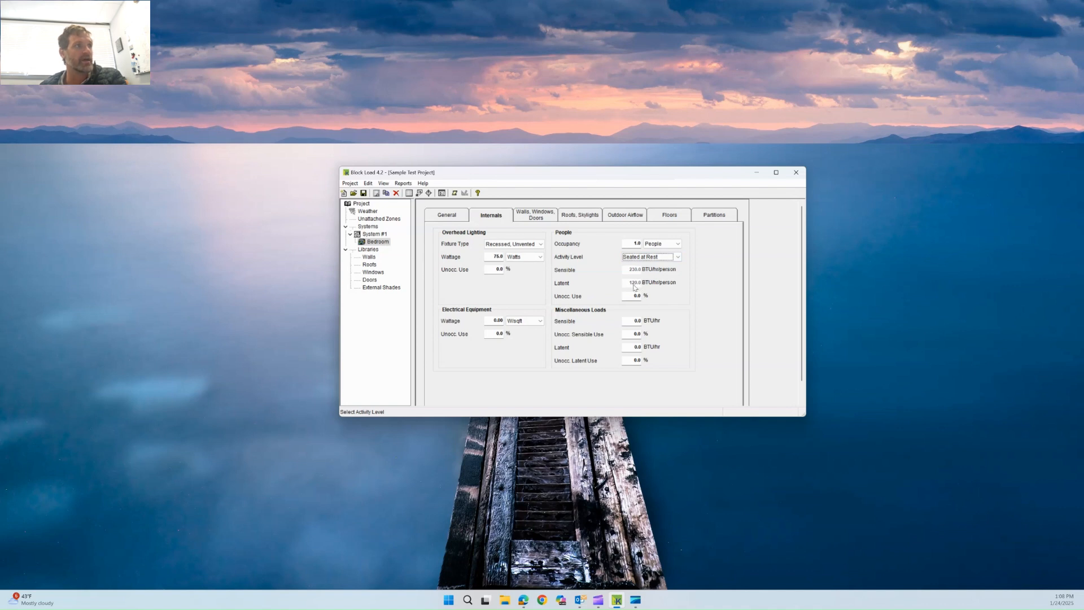
{"action": "left_click", "coordinate": [666, 257]}
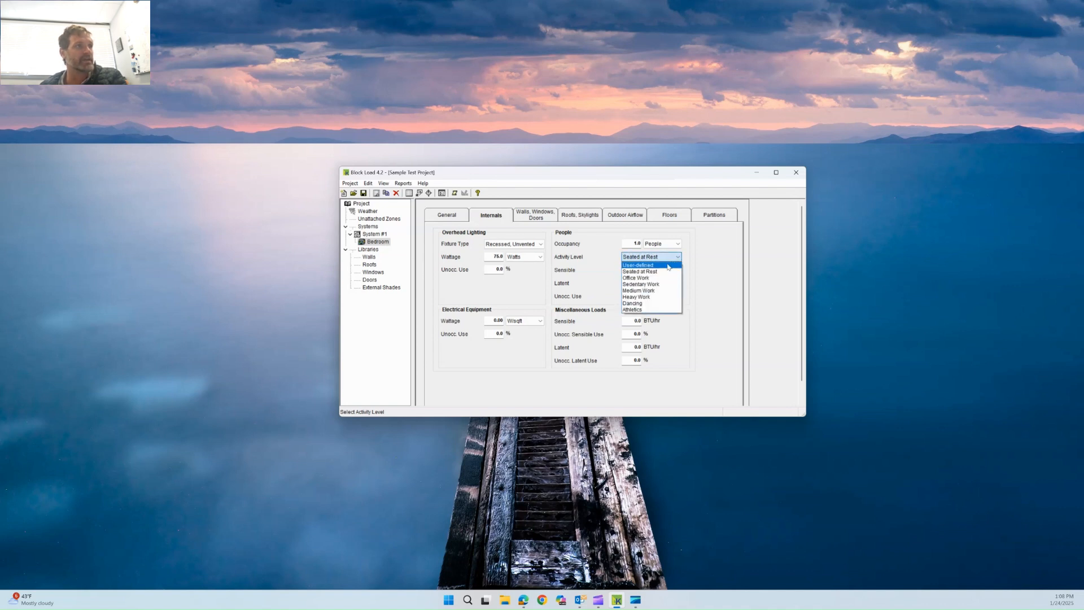
{"action": "left_click", "coordinate": [657, 278]}
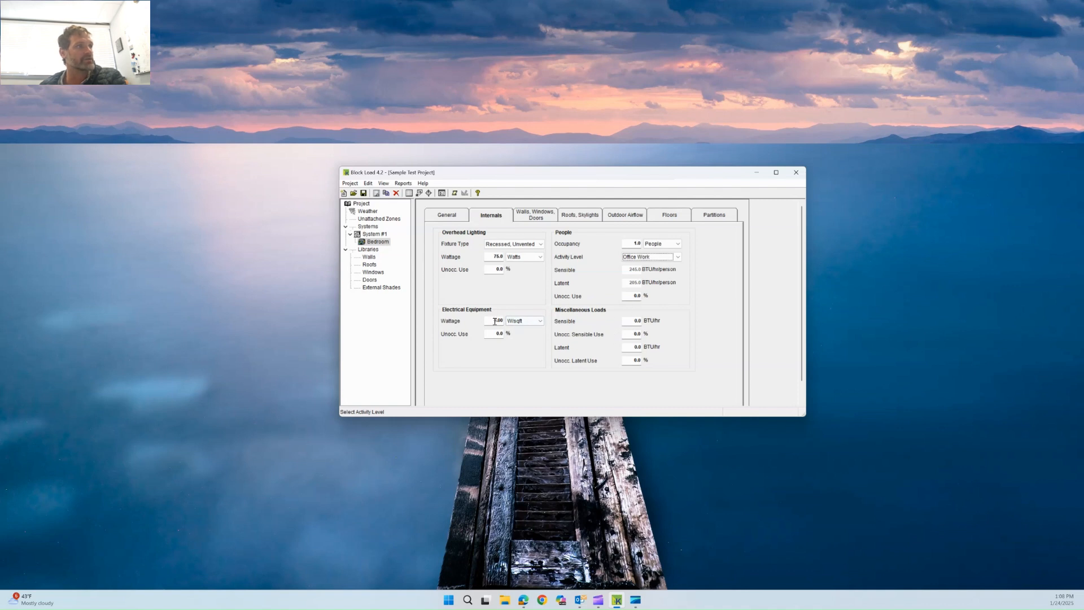
Switch the electrical equipment wattage unit to Watts and set the load to 150 Watts.
{"action": "left_click", "coordinate": [539, 321]}
{"action": "left_click", "coordinate": [523, 333]}
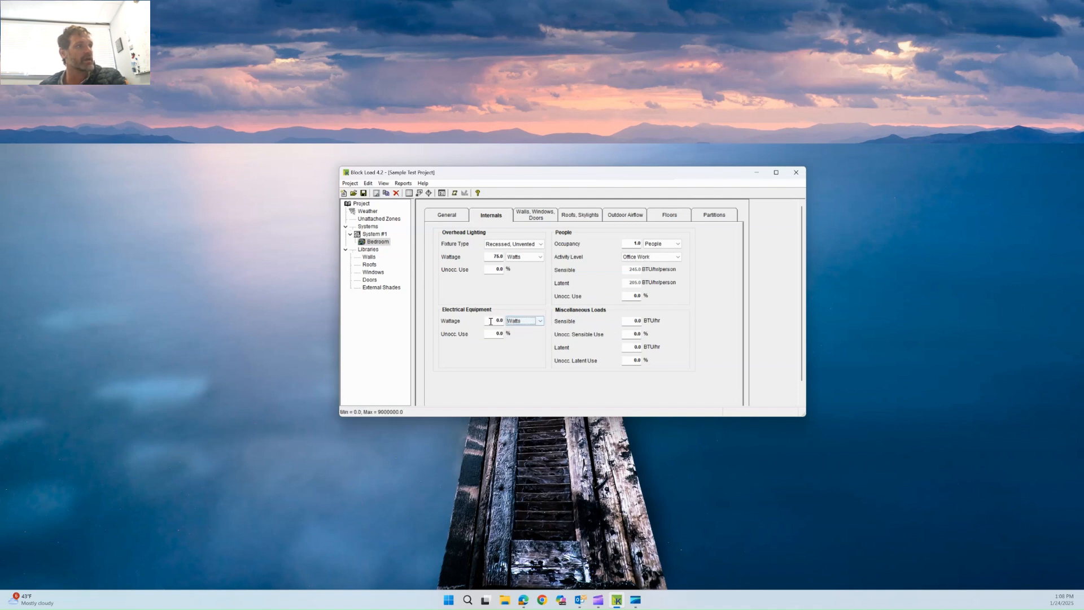
{"action": "left_click", "coordinate": [490, 322]}
{"action": "type", "text": "1"}
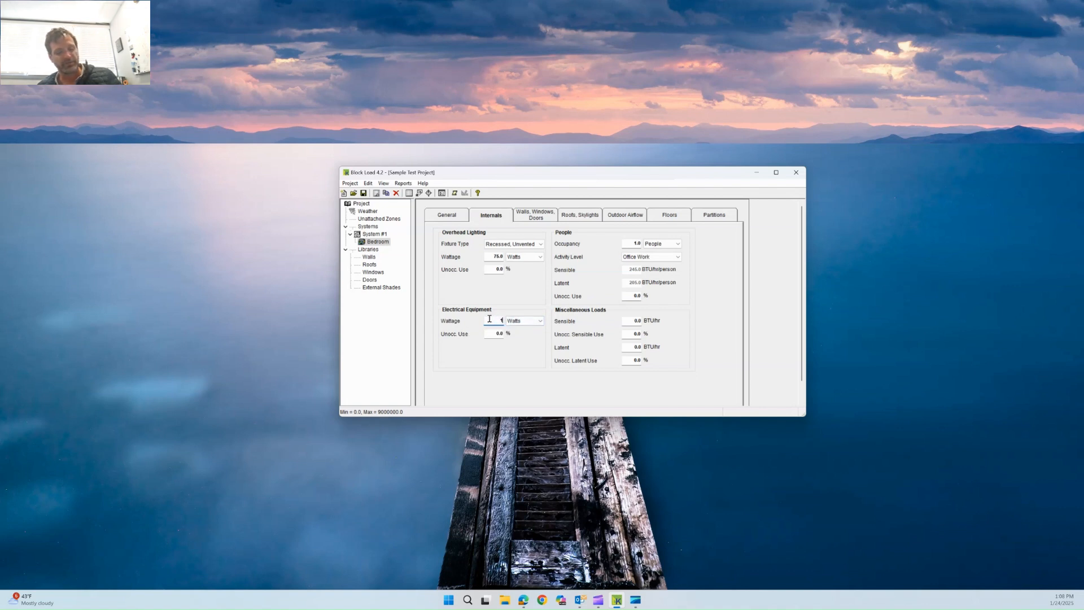
{"action": "type", "text": "50"}
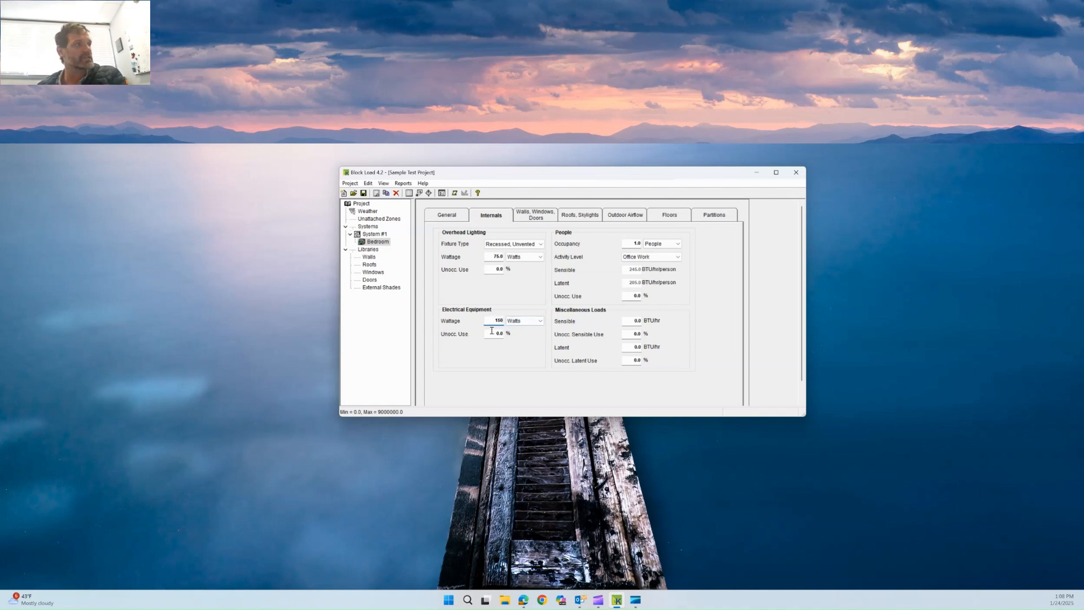
{"action": "left_click", "coordinate": [494, 333]}
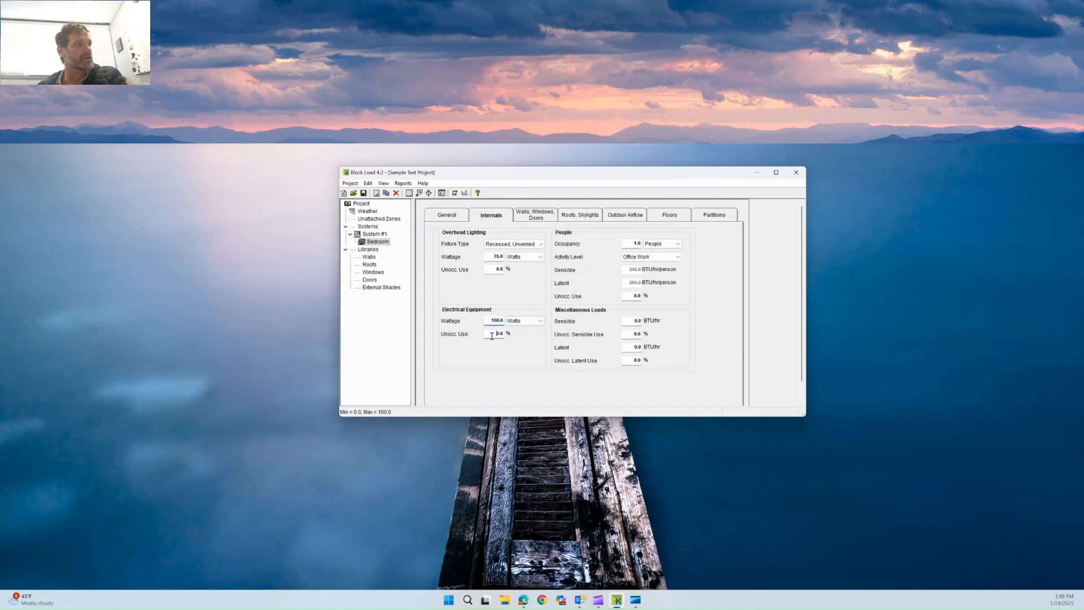
Assign the Bedroom zone's wall exposures, with Exposure 1 facing N and Exposure 2 facing W.
{"action": "left_click", "coordinate": [533, 218]}
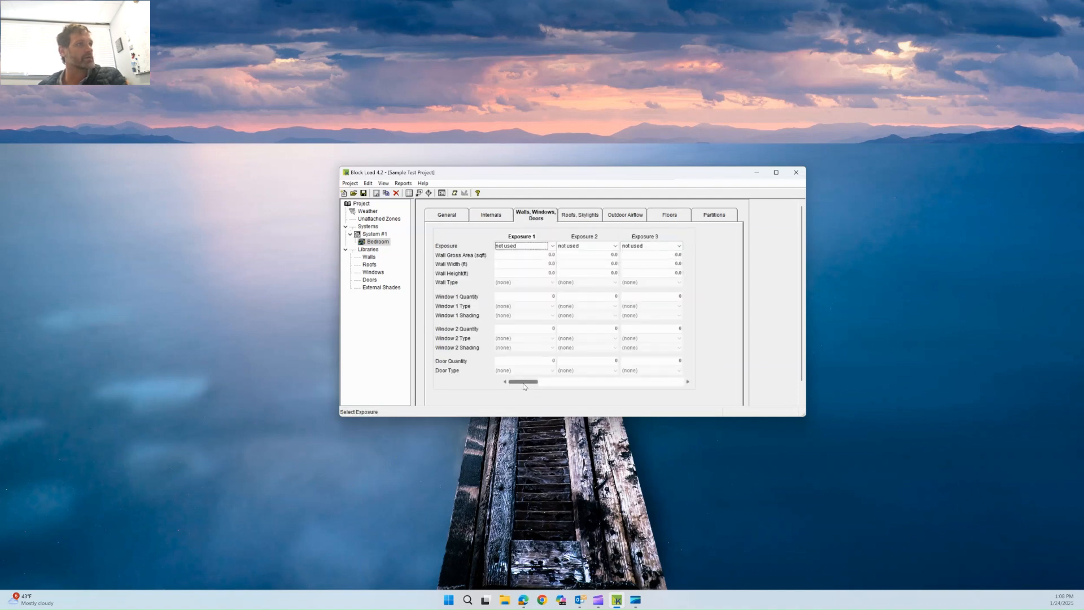
{"action": "mouse_move", "coordinate": [511, 382]}
{"action": "left_mouse_down"}
{"action": "mouse_move", "coordinate": [660, 387]}
{"action": "mouse_move", "coordinate": [511, 387]}
{"action": "left_mouse_up"}
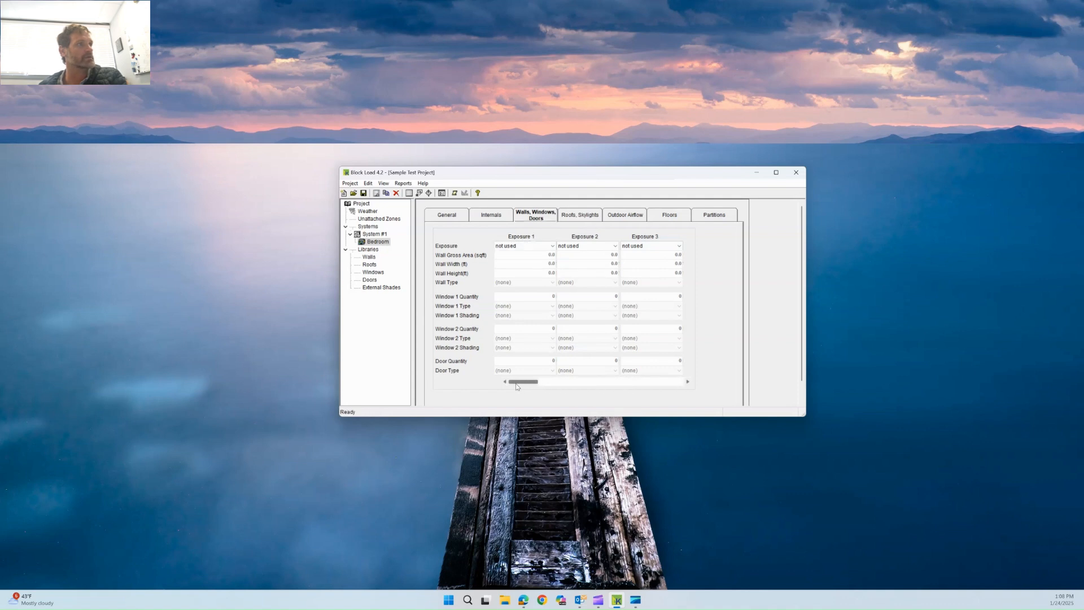
{"action": "left_click", "coordinate": [531, 246]}
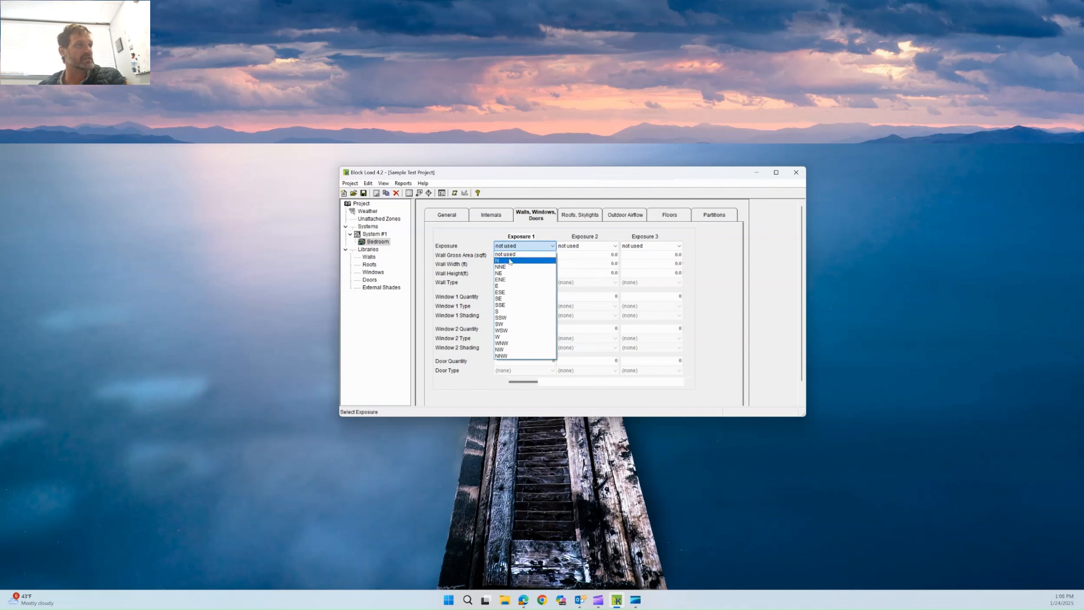
{"action": "left_click", "coordinate": [510, 261]}
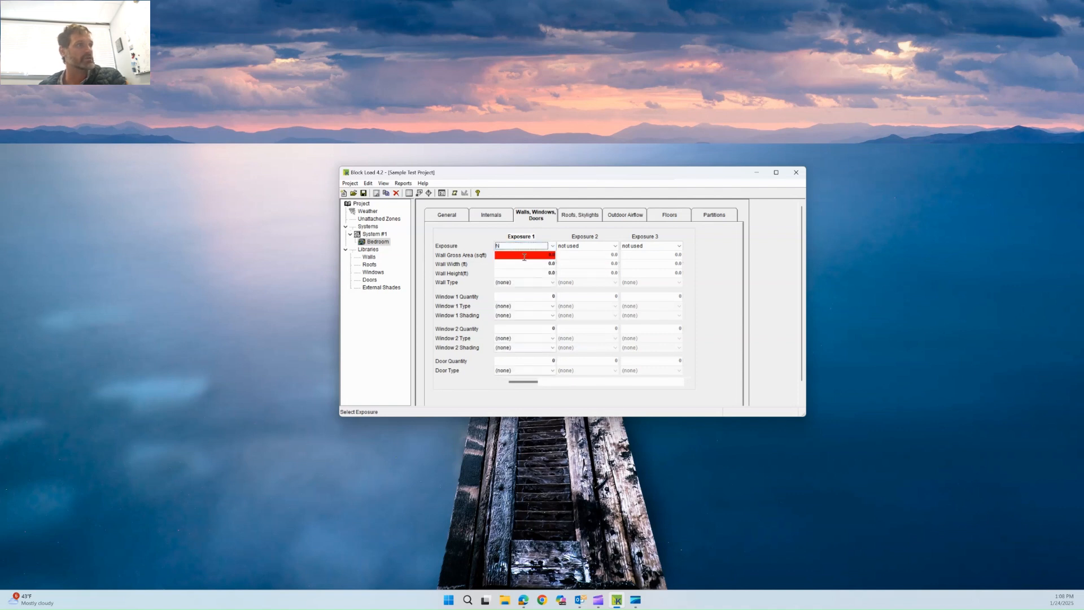
{"action": "left_click", "coordinate": [599, 246]}
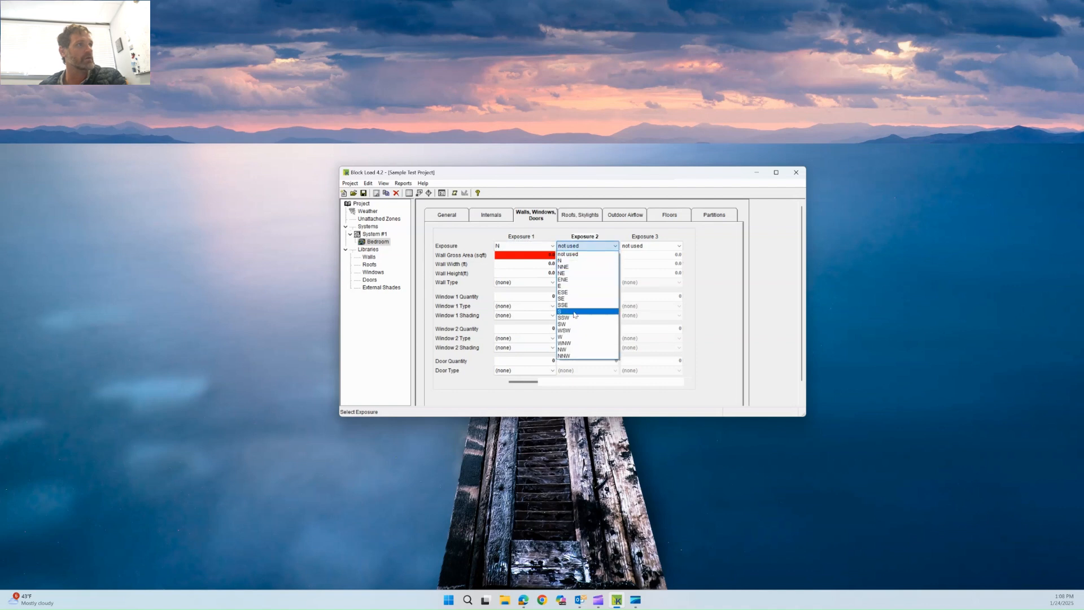
{"action": "left_click", "coordinate": [573, 338]}
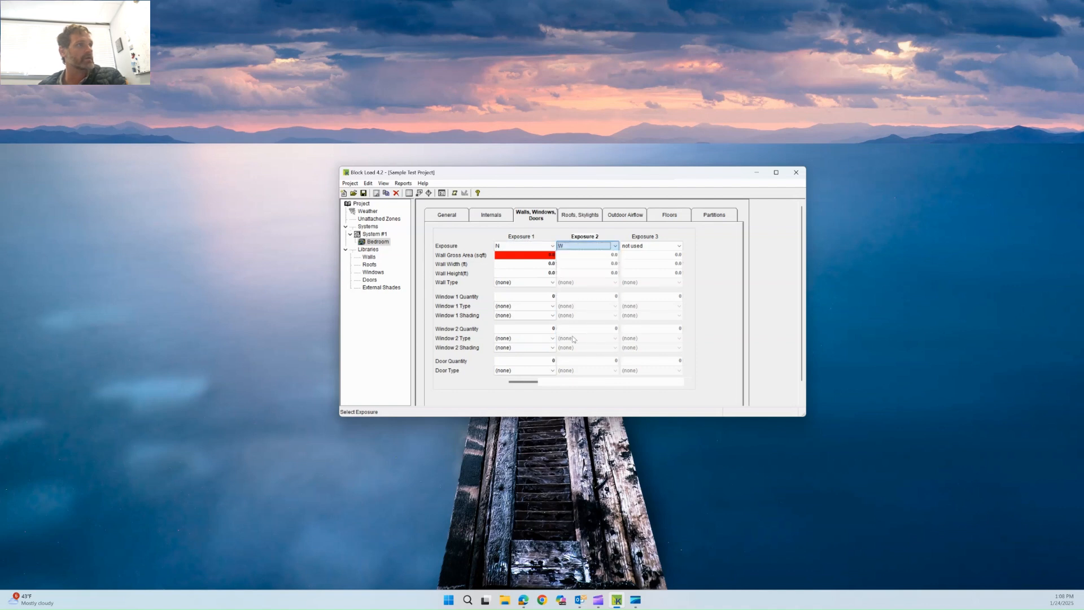
Set the north wall's width to 10 ft and its height to 9 ft under Exposure 1.
{"action": "left_click", "coordinate": [516, 254]}
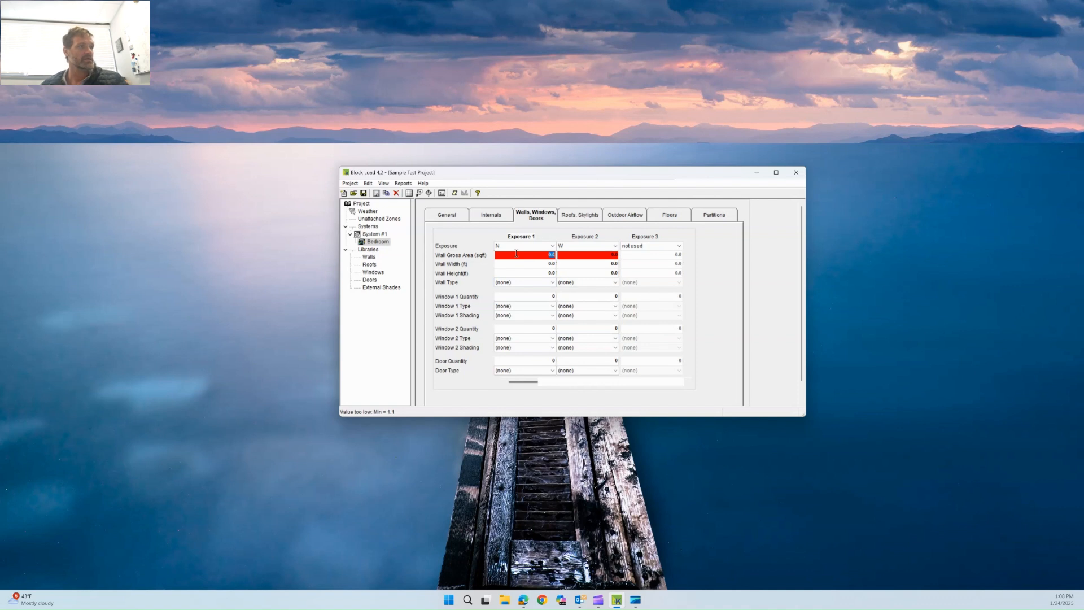
{"action": "mouse_move", "coordinate": [516, 254]}
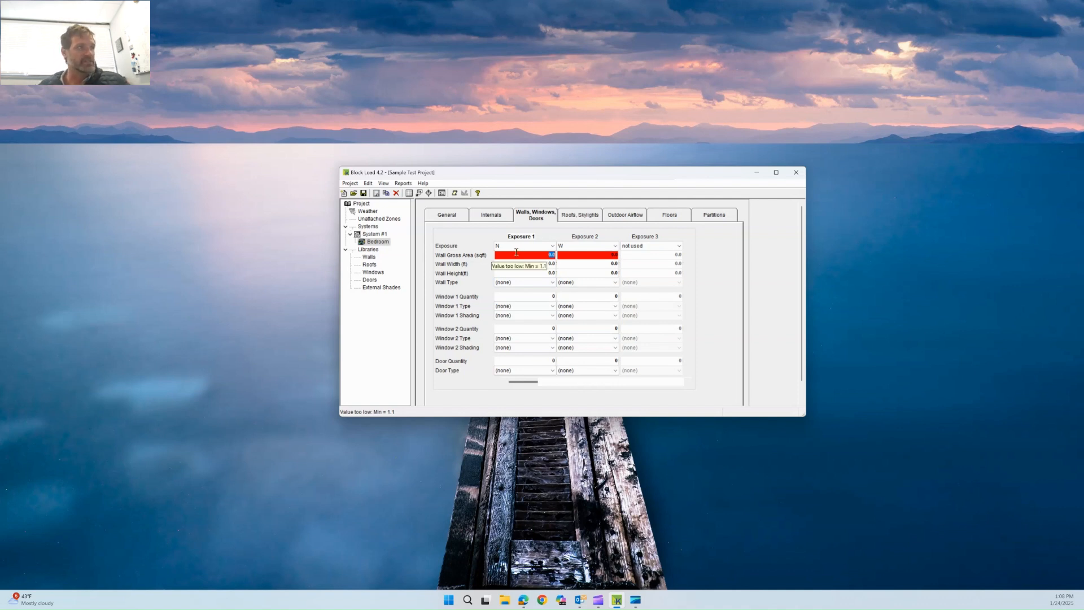
{"action": "left_click", "coordinate": [595, 244]}
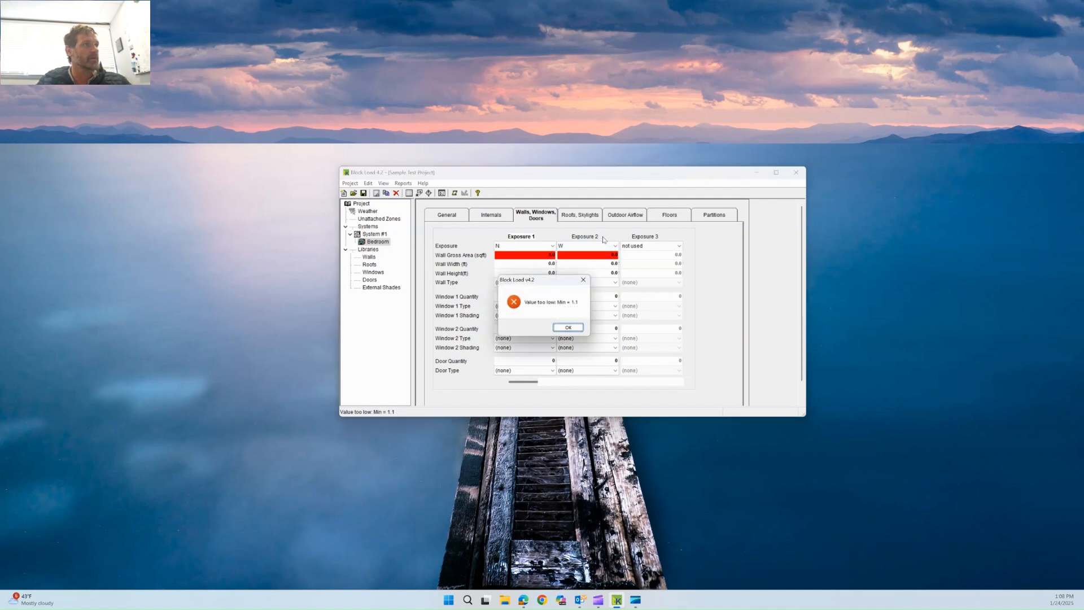
{"action": "left_click", "coordinate": [568, 328]}
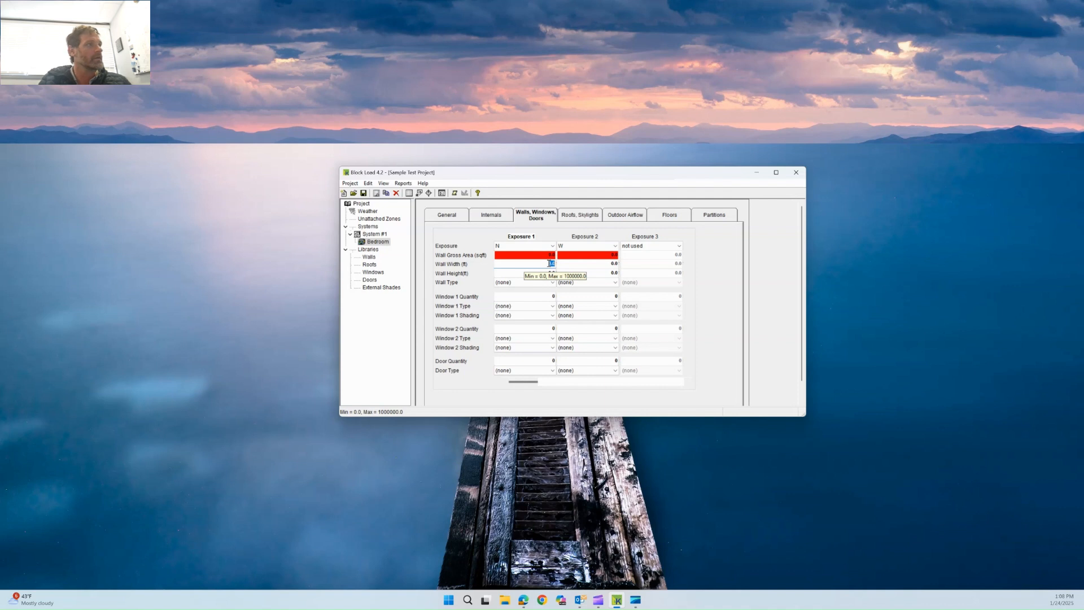
{"action": "type", "text": "10"}
{"action": "key", "text": "Tab"}
{"action": "type", "text": "9"}
{"action": "key", "text": "Tab"}
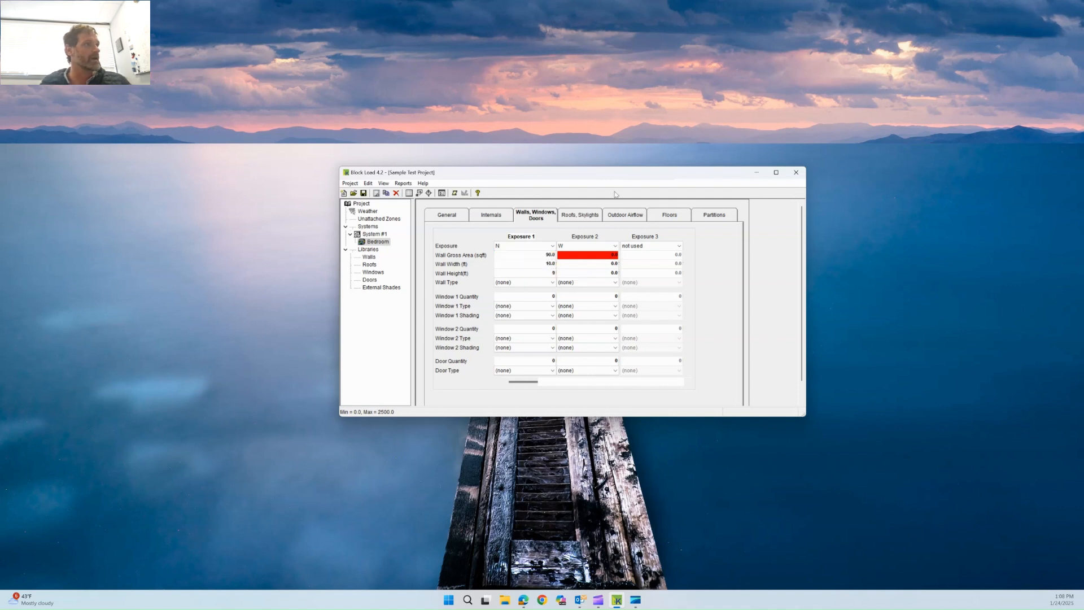
Set the west wall's width to 15 ft and its height to 9 ft under Exposure 2.
{"action": "left_click", "coordinate": [609, 264]}
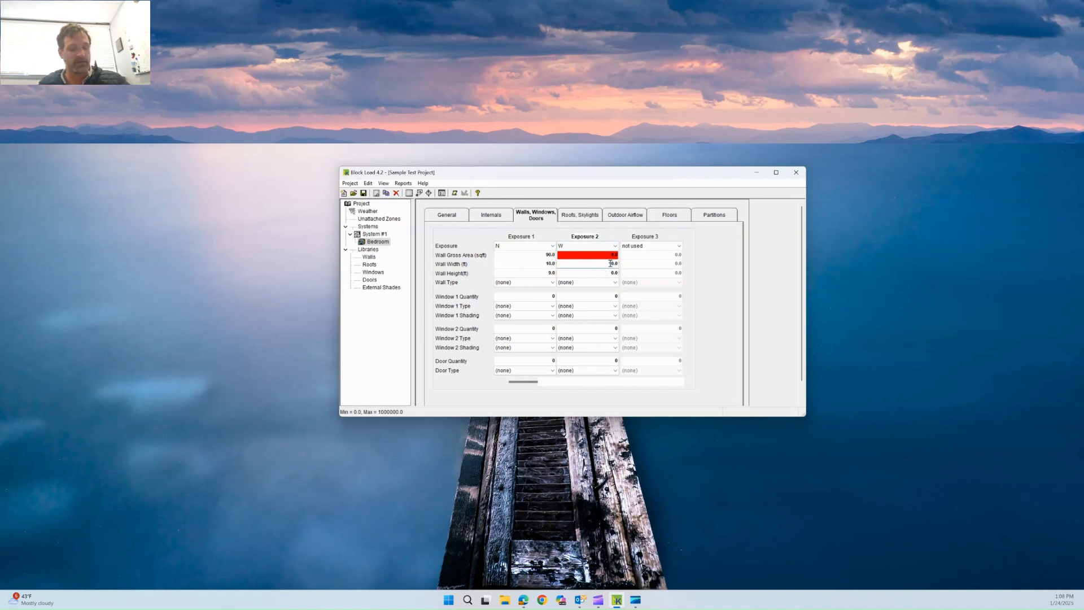
{"action": "type", "text": "15"}
{"action": "key", "text": "Tab"}
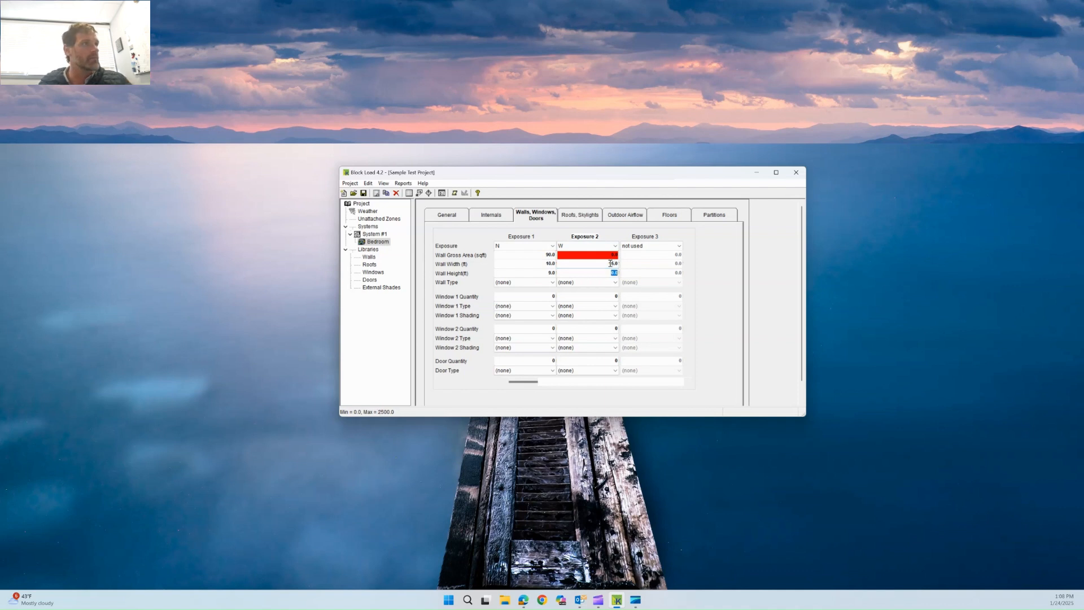
{"action": "type", "text": "9"}
{"action": "key", "text": "Tab"}
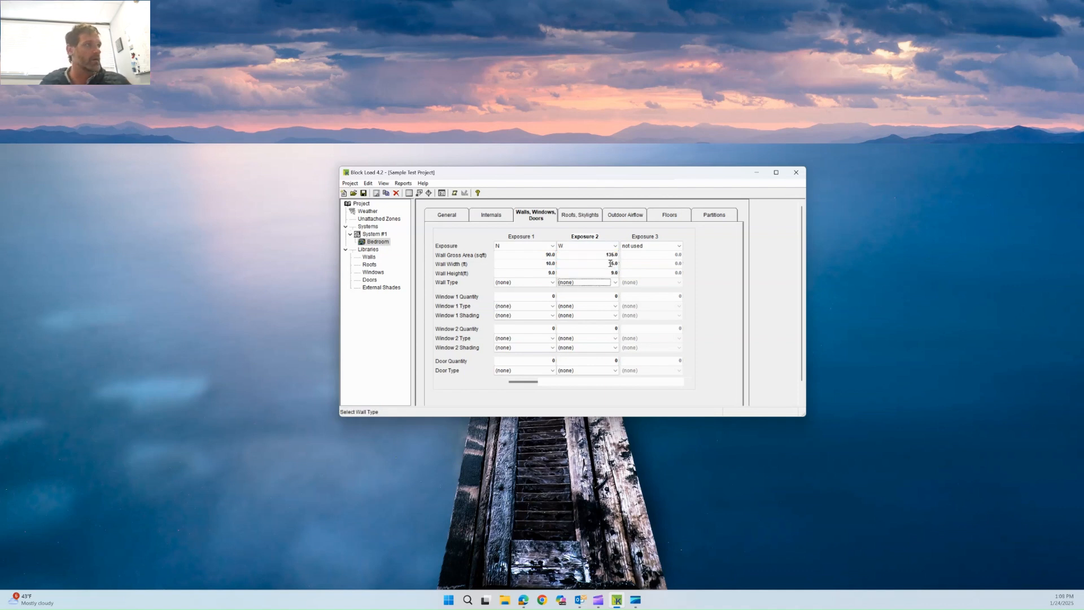
{"action": "left_click", "coordinate": [530, 307]}
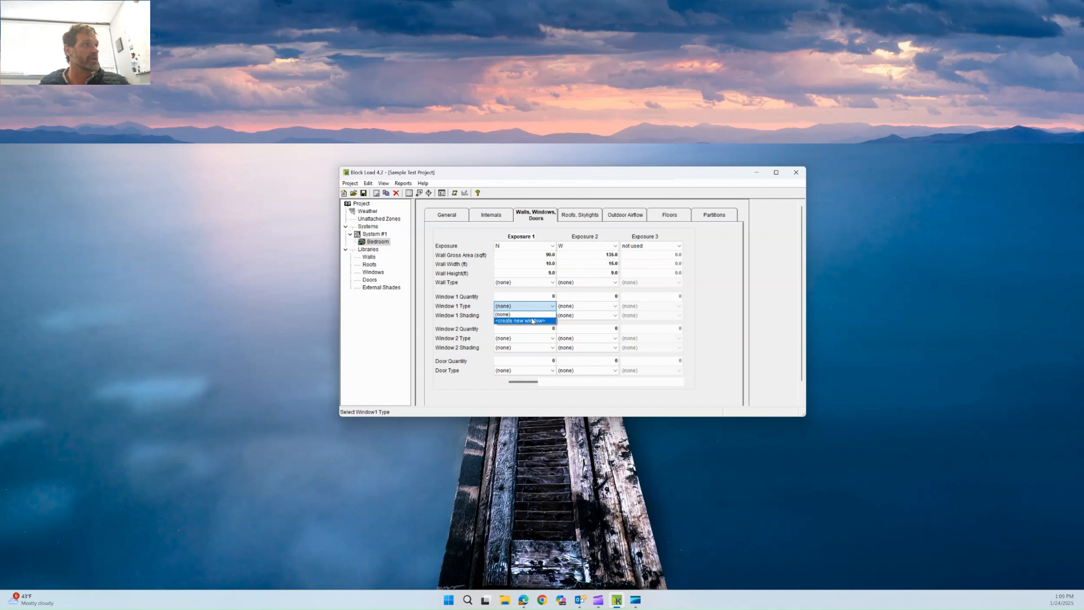
{"action": "left_click", "coordinate": [536, 306]}
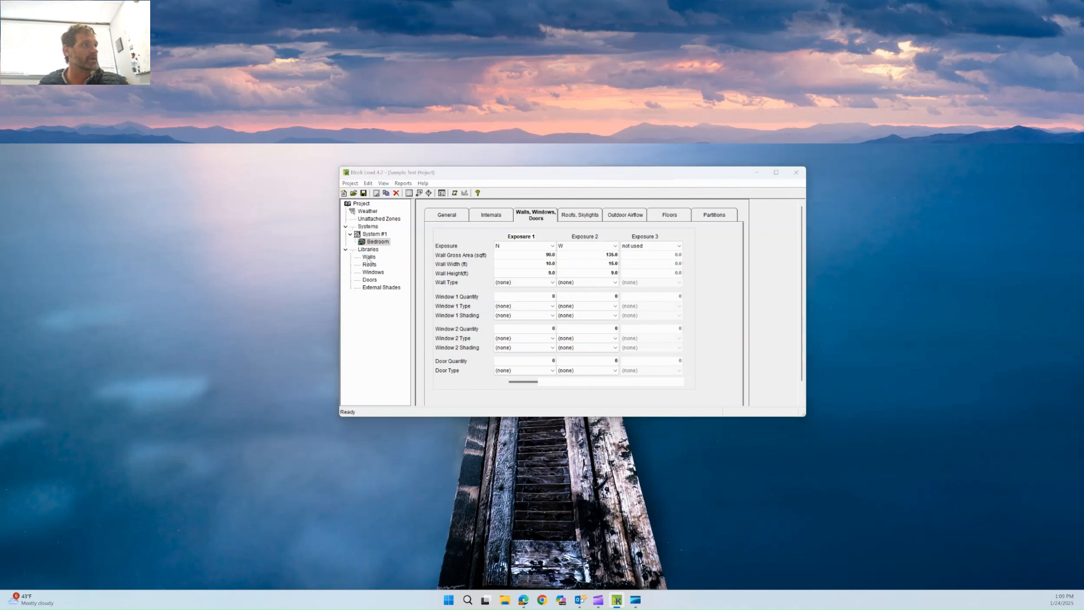
{"action": "left_click", "coordinate": [369, 264]}
{"action": "left_click", "coordinate": [561, 329]}
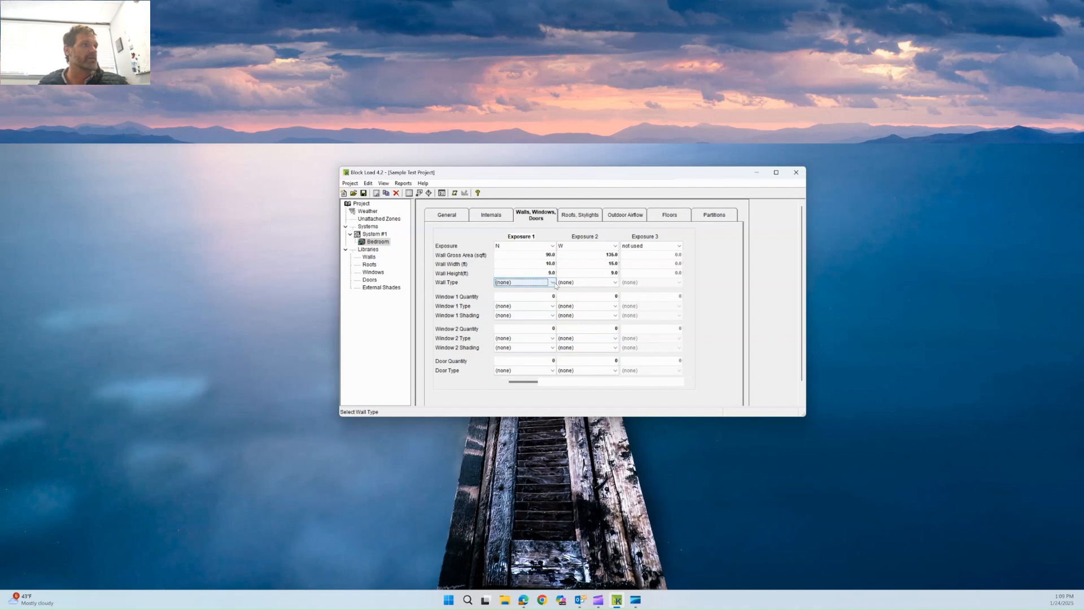
Create a new wall type for Exposure 1 and name the assembly Default Exterior Wall.
{"action": "left_click", "coordinate": [514, 282]}
{"action": "left_click", "coordinate": [513, 297]}
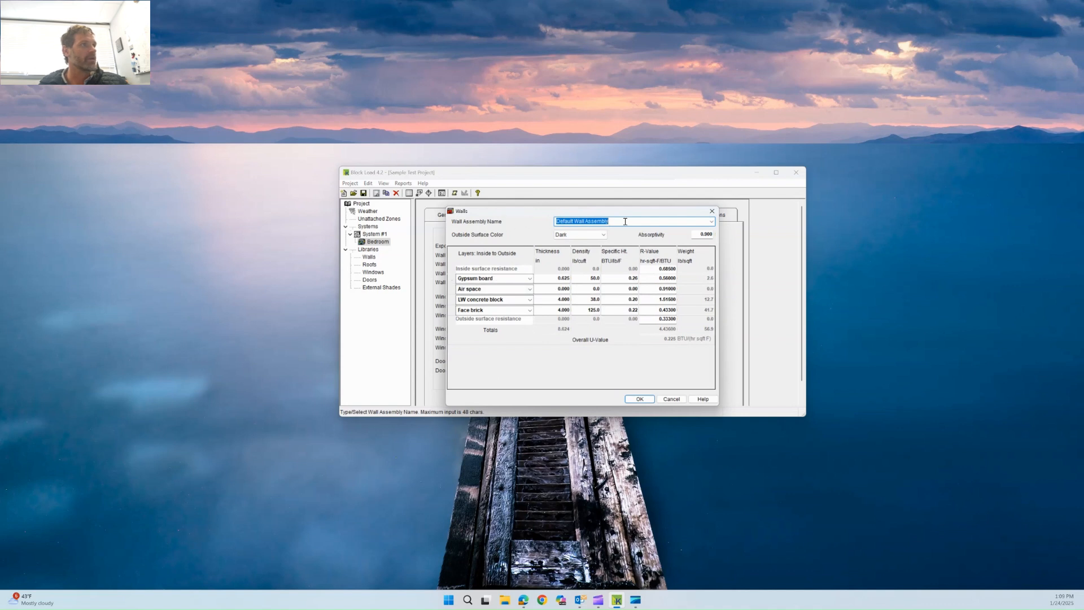
{"action": "type", "text": "D"}
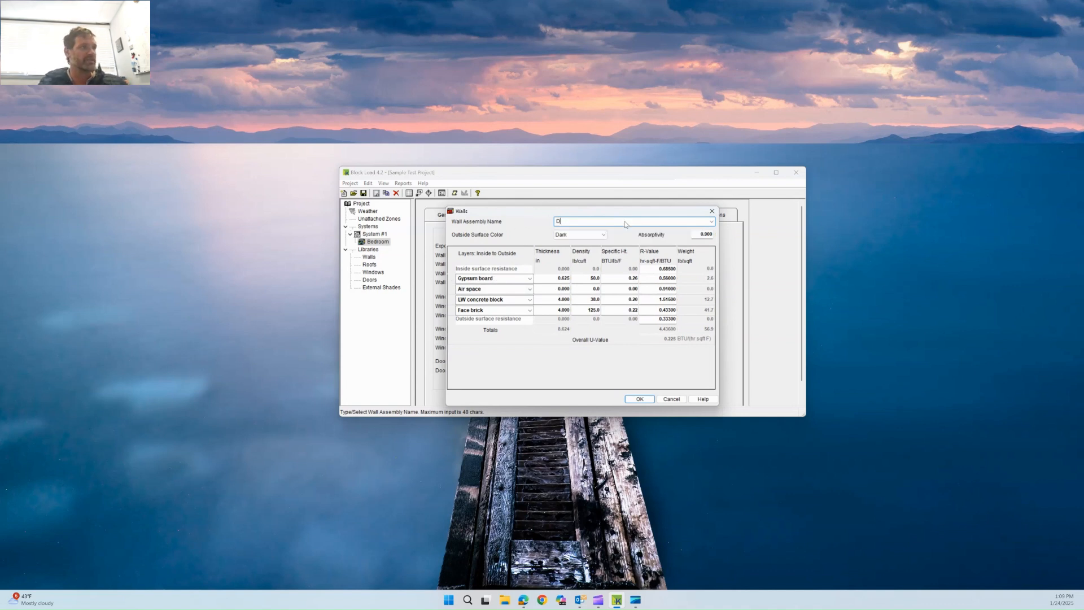
{"action": "type", "text": "efault Ex"}
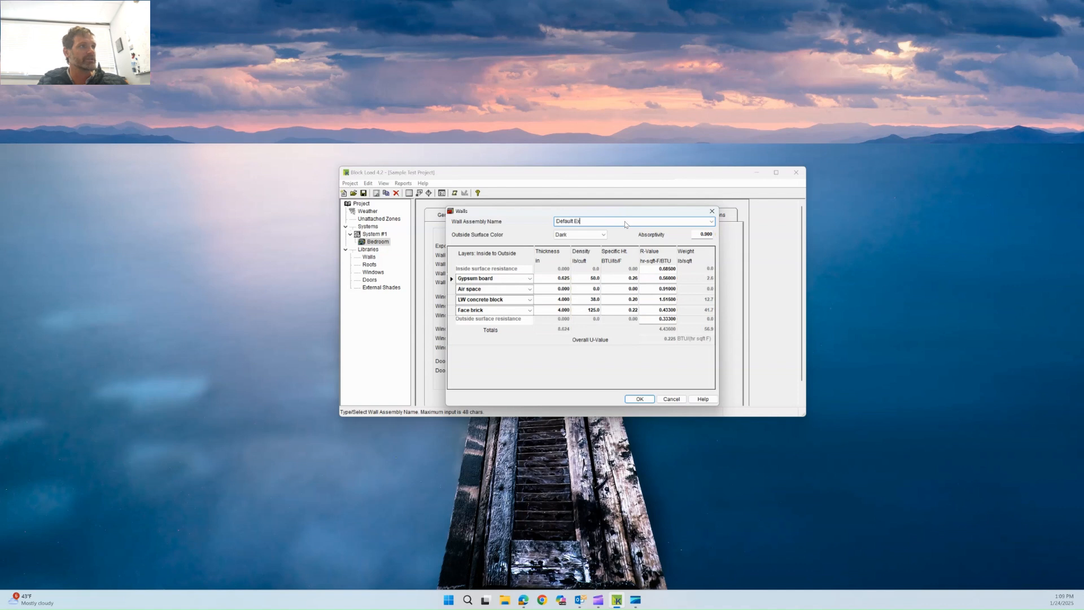
{"action": "type", "text": "terior Wall"}
{"action": "key", "text": "Tab"}
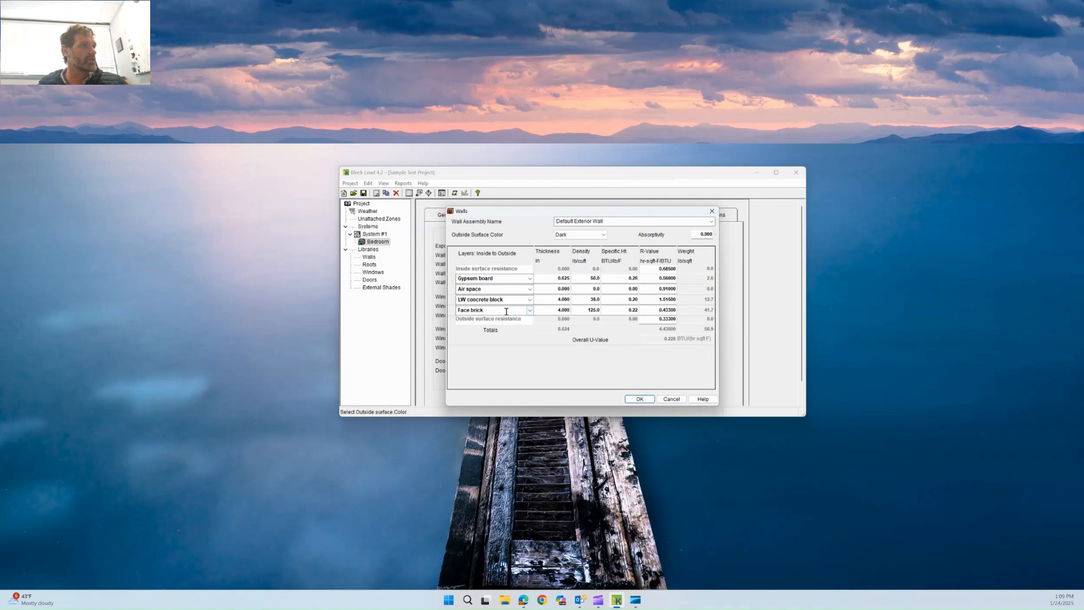
Replace the wall assembly with the predefined Face Brick + R-11 Batt construction.
{"action": "left_click", "coordinate": [712, 222]}
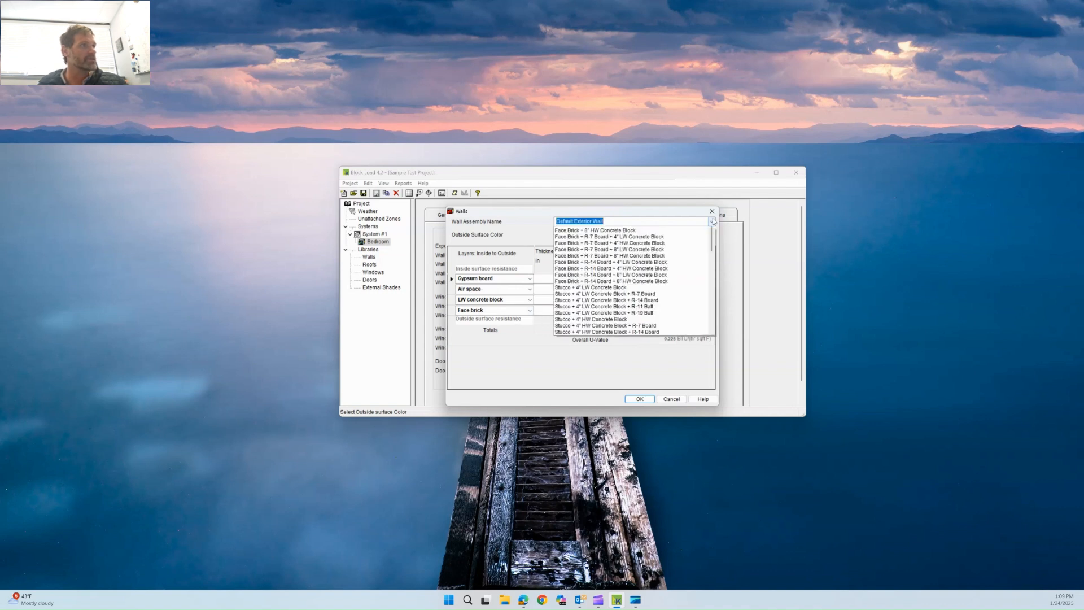
{"action": "scroll", "coordinate": [588, 308], "scroll_direction": "down", "scroll_amount": 8}
{"action": "scroll", "coordinate": [588, 308], "scroll_direction": "down", "scroll_amount": 8}
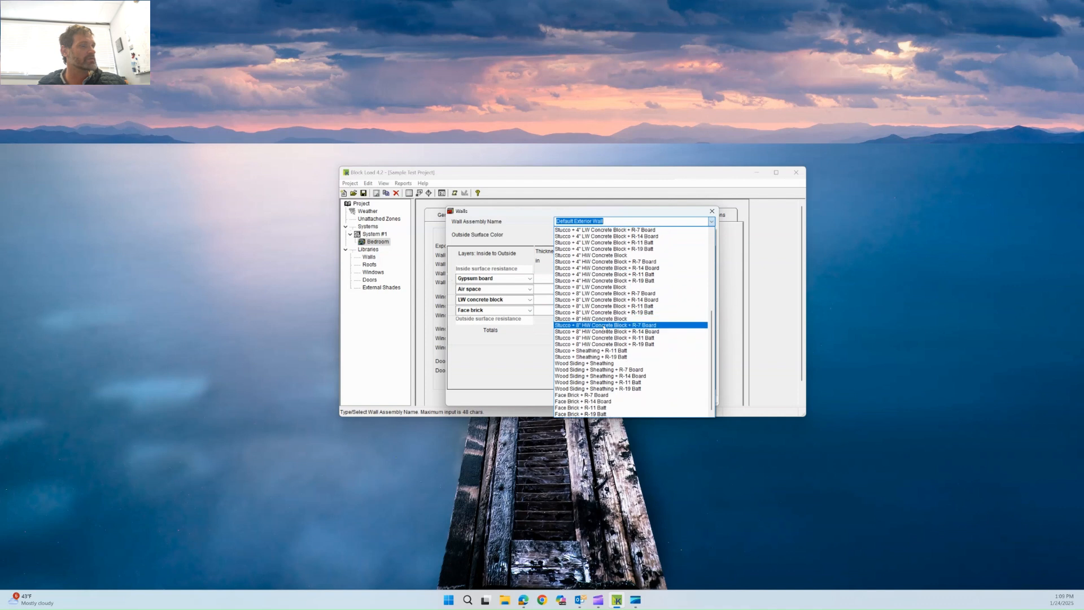
{"action": "left_click", "coordinate": [603, 407]}
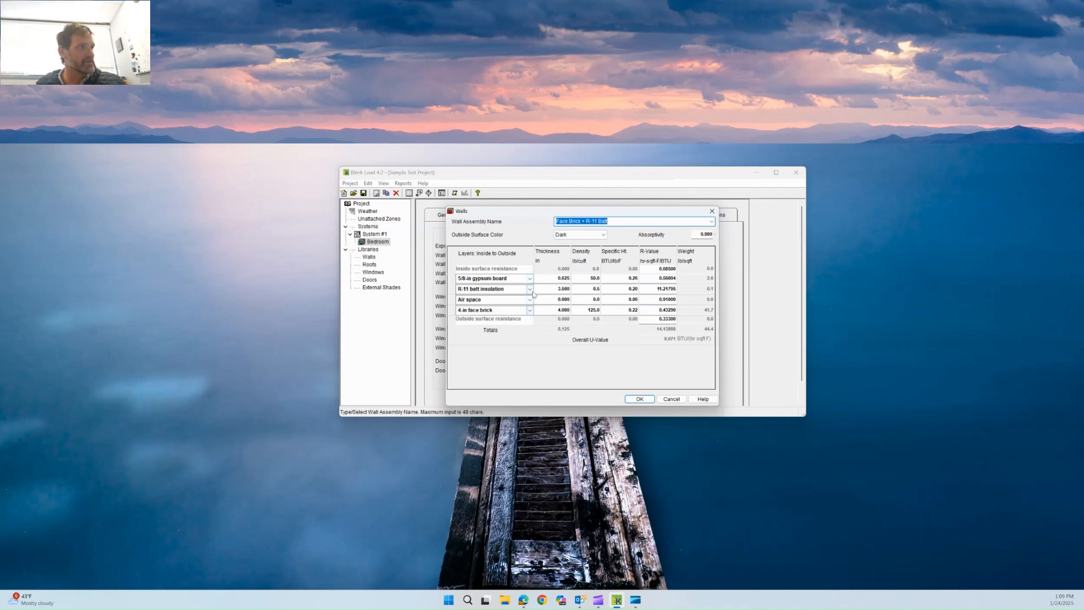
Change the wall's insulation layer to R-13 batt insulation, rename the assembly Face Brick + R-13 Batt and save it.
{"action": "left_click", "coordinate": [529, 289]}
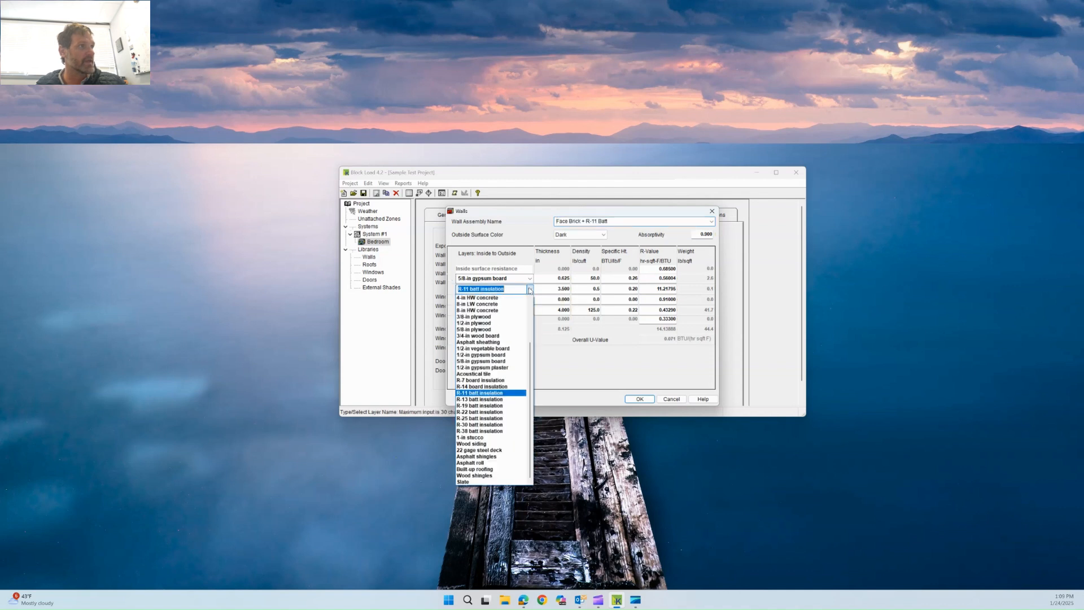
{"action": "left_click", "coordinate": [481, 400]}
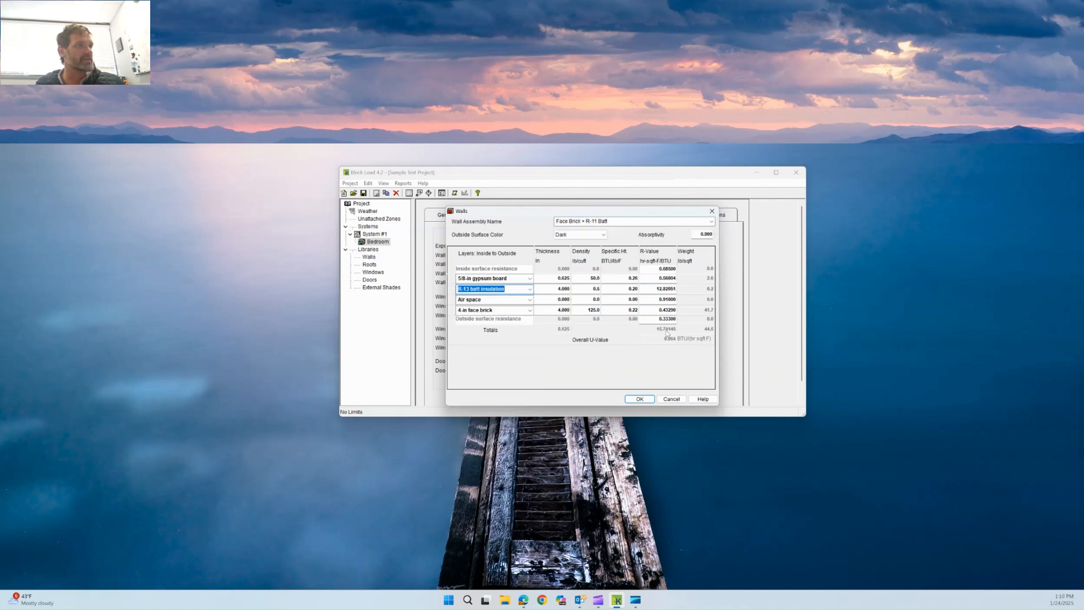
{"action": "left_click", "coordinate": [595, 221]}
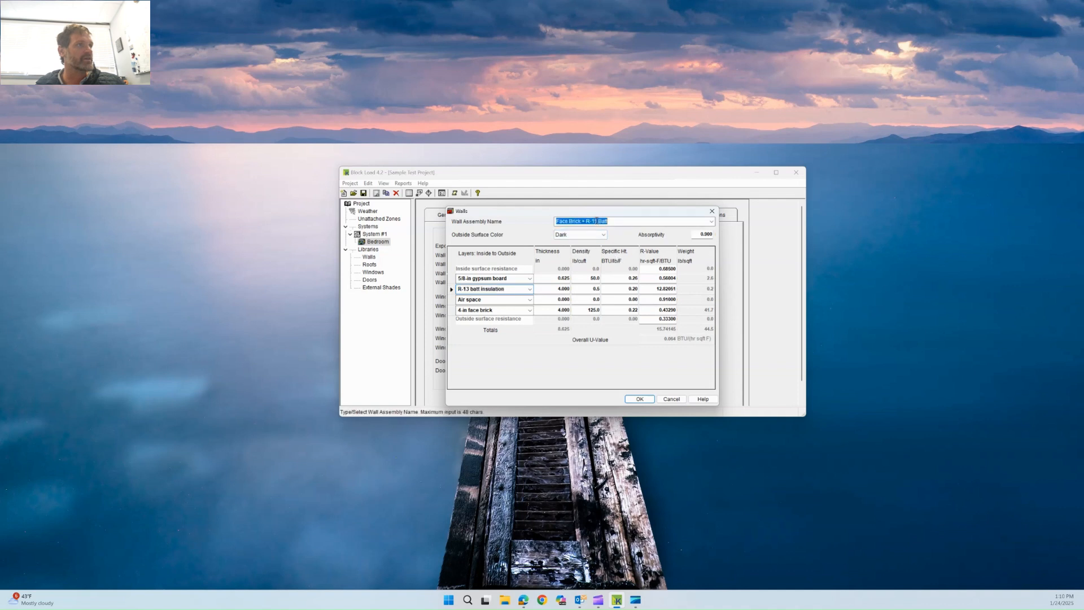
{"action": "left_click", "coordinate": [595, 221]}
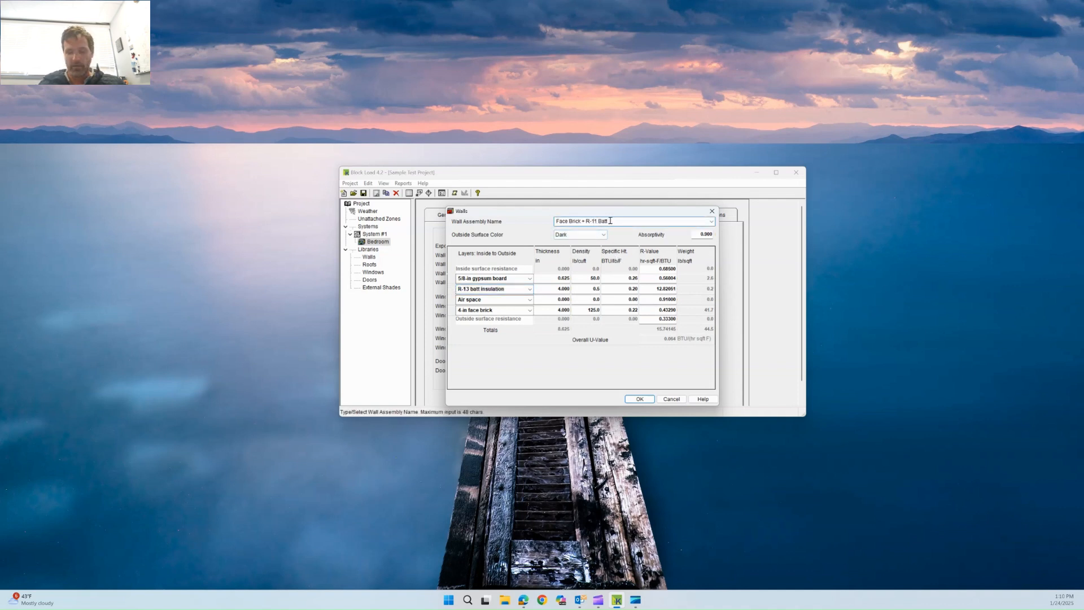
{"action": "left_click", "coordinate": [640, 399]}
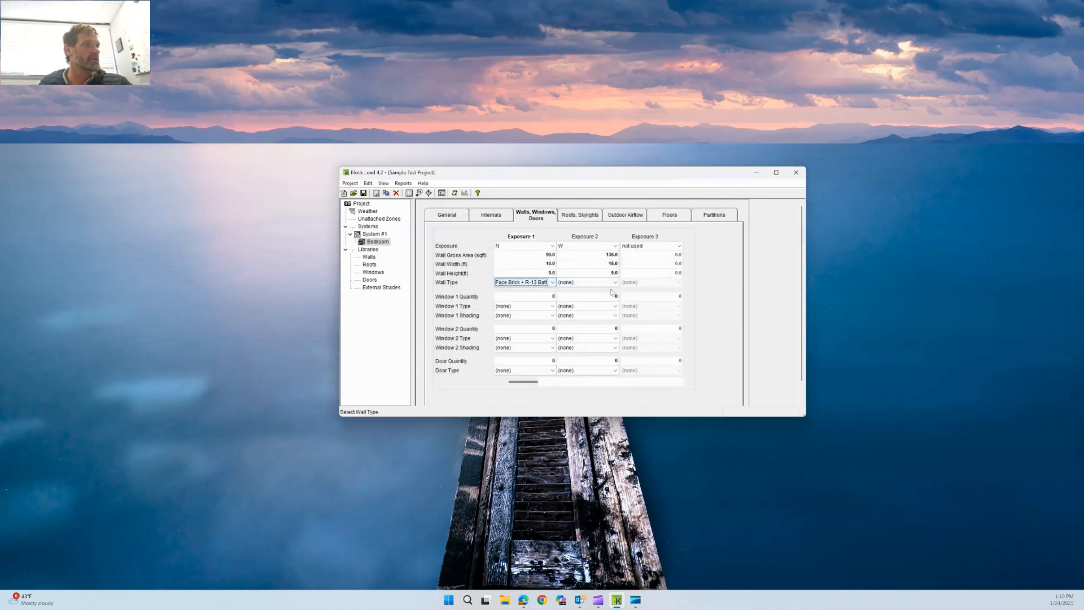
Assign the Face Brick + R-13 Batt wall type to the west wall under Exposure 2.
{"action": "left_click", "coordinate": [614, 283]}
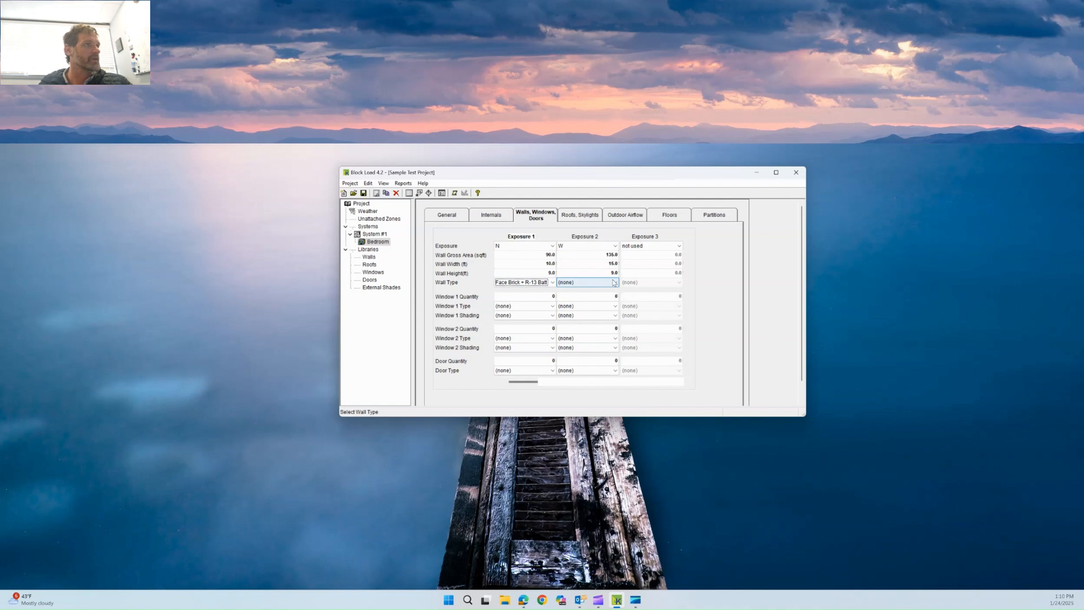
{"action": "left_click", "coordinate": [615, 283]}
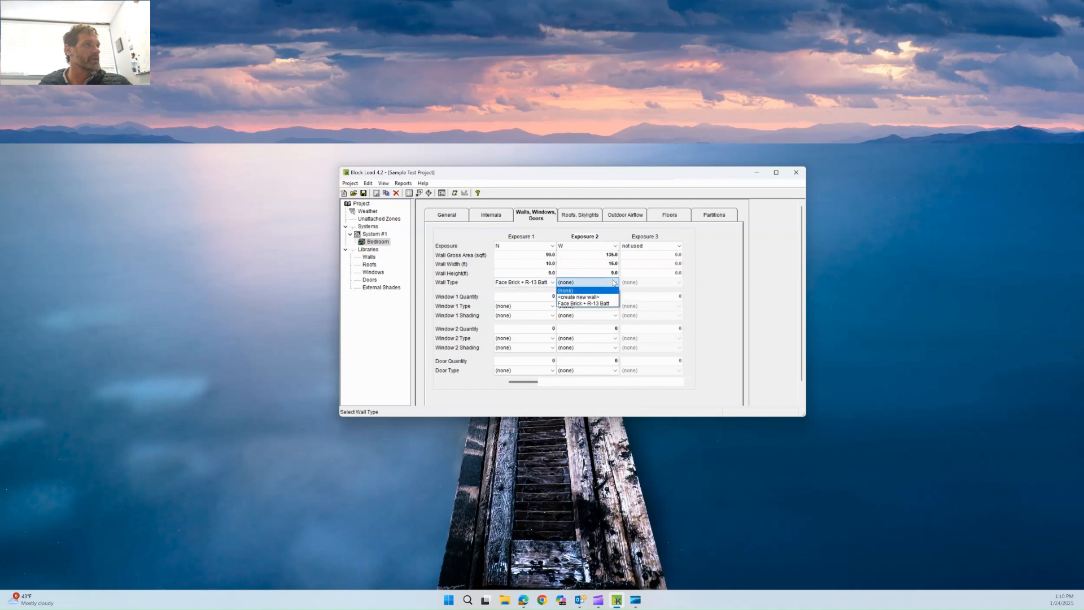
{"action": "left_click", "coordinate": [585, 304]}
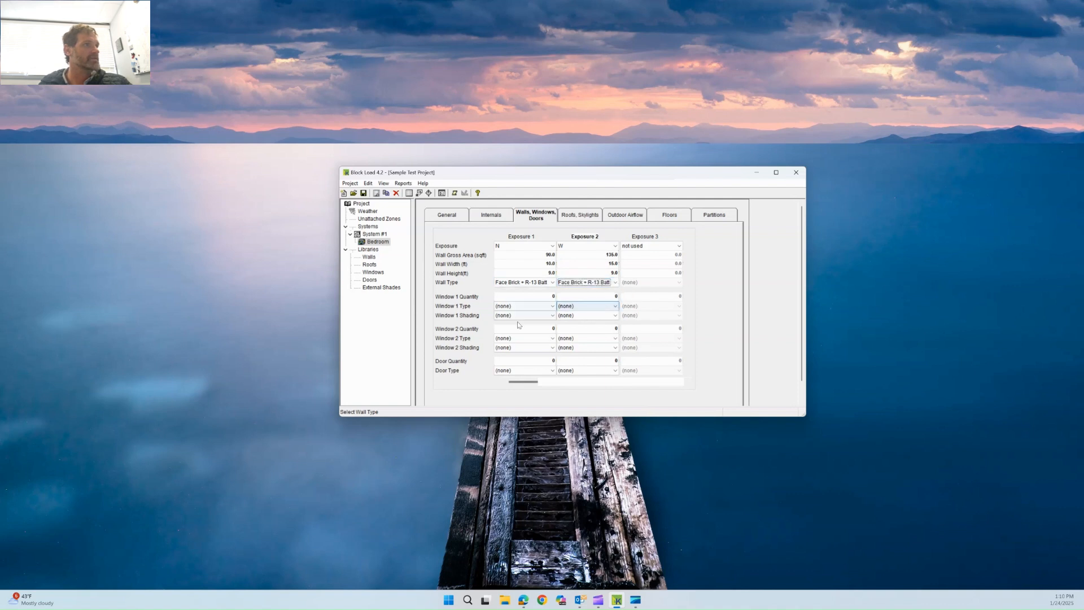
Review the project's wall library and return to the Bedroom zone's walls, windows and doors data.
{"action": "left_click", "coordinate": [367, 258]}
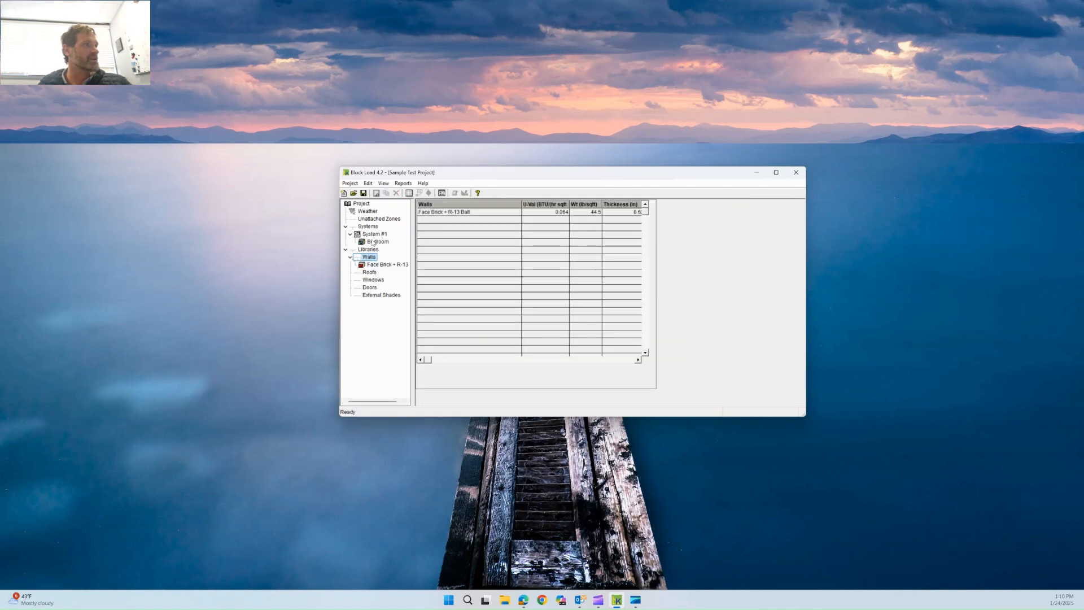
{"action": "left_click", "coordinate": [374, 243]}
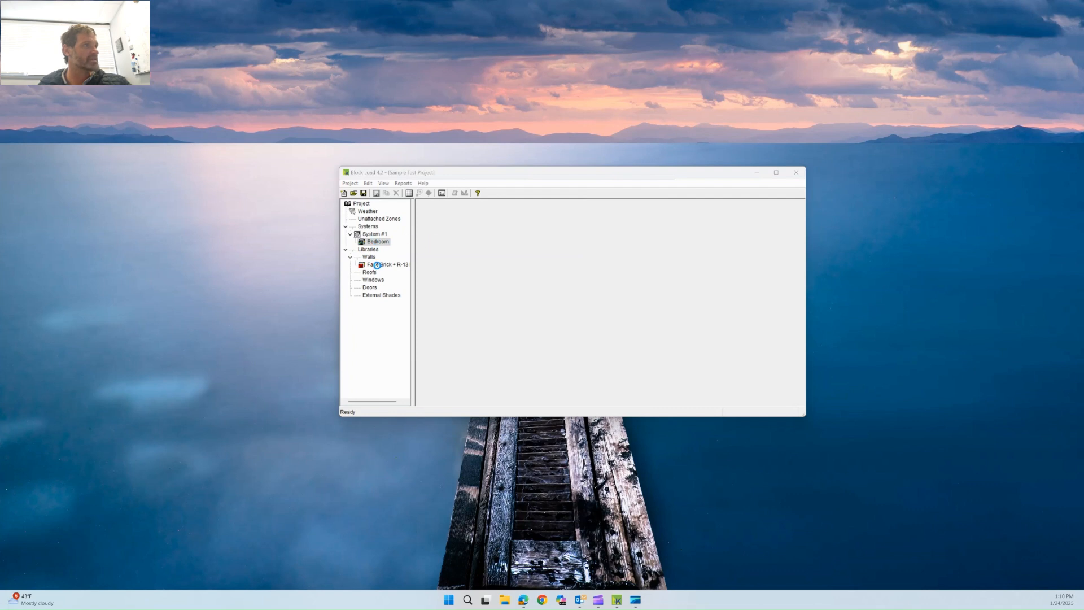
{"action": "left_click", "coordinate": [501, 221]}
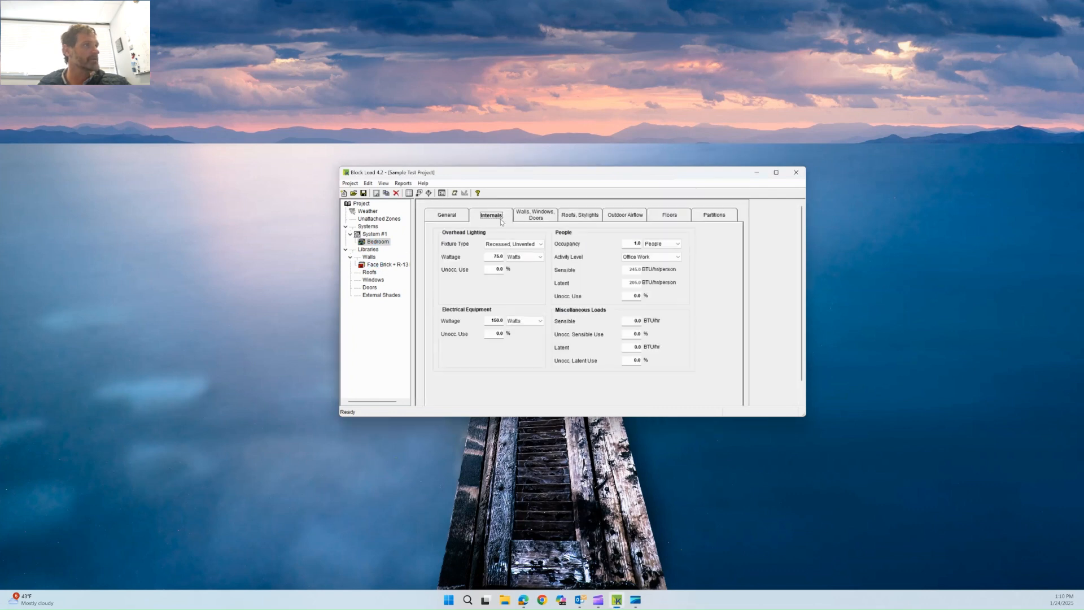
{"action": "left_click", "coordinate": [525, 215]}
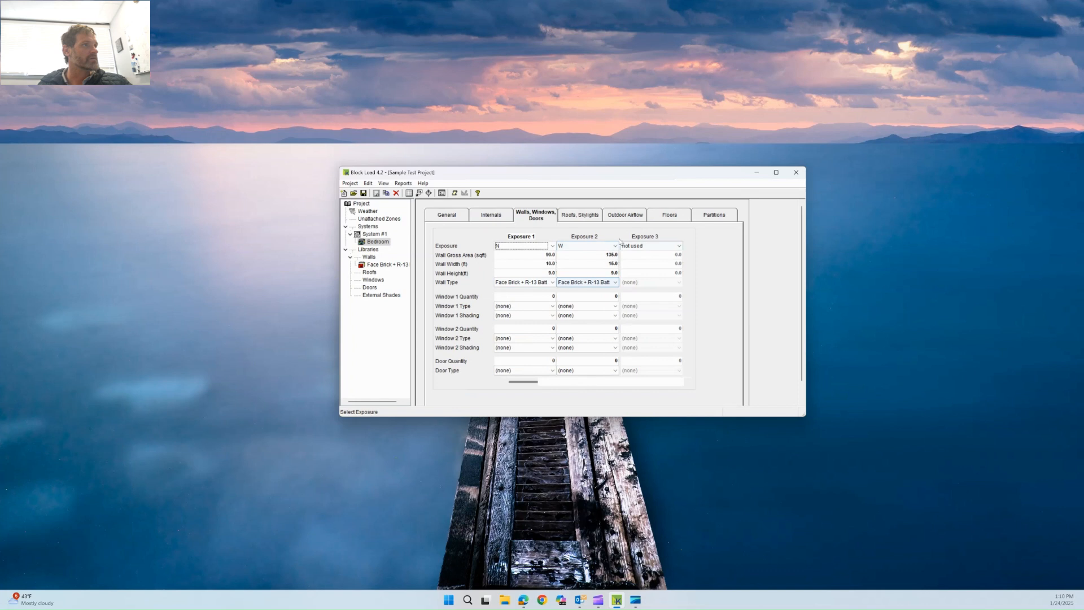
Add a new window to the project's window library and name it 3050.
{"action": "left_click", "coordinate": [551, 308]}
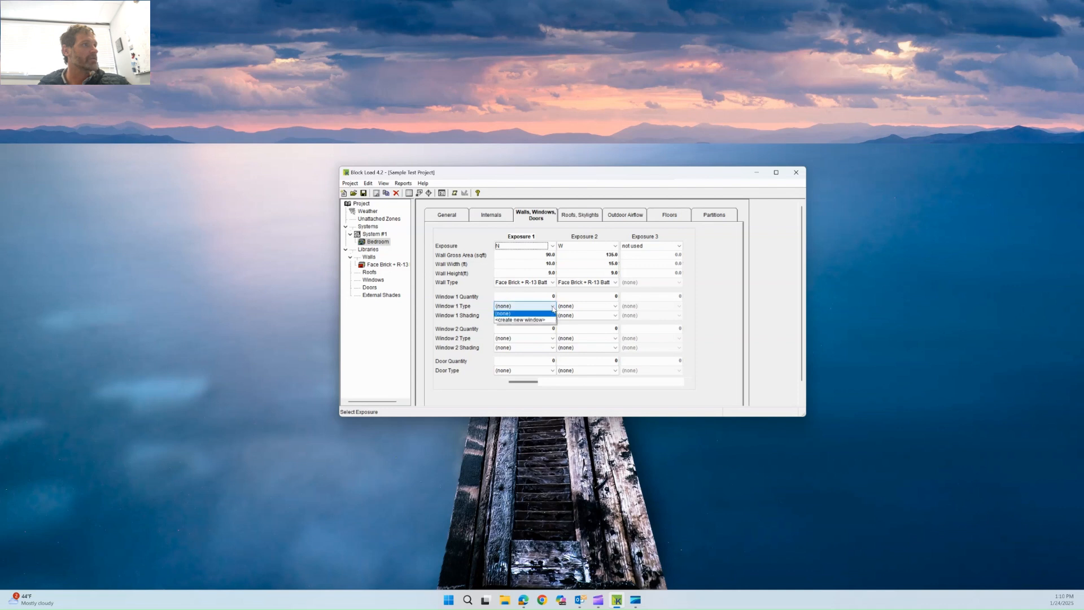
{"action": "left_click", "coordinate": [418, 330]}
{"action": "left_click", "coordinate": [373, 280]}
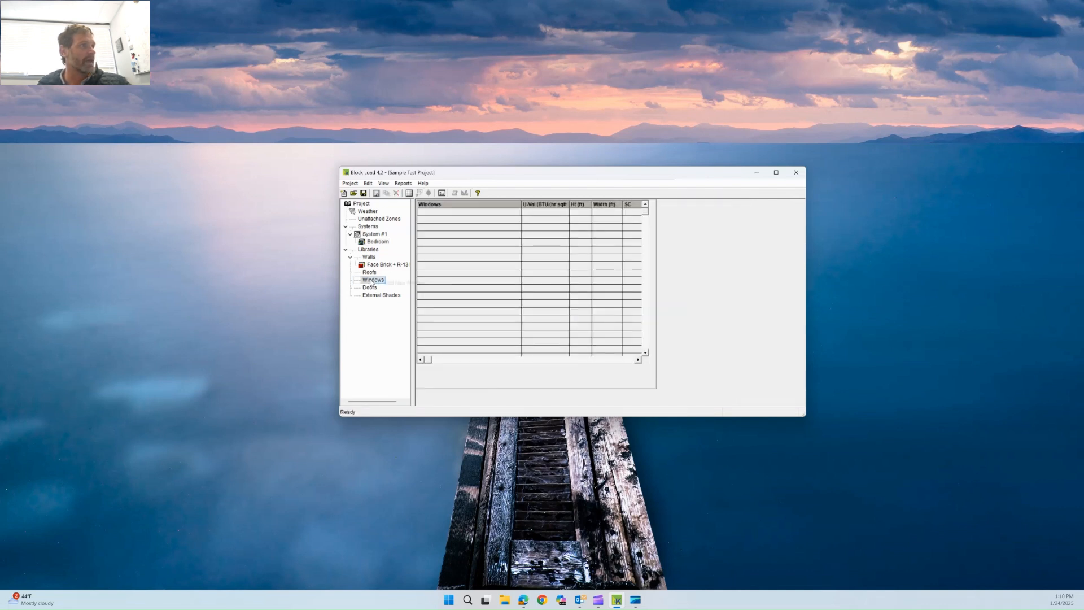
{"action": "left_click", "coordinate": [402, 284]}
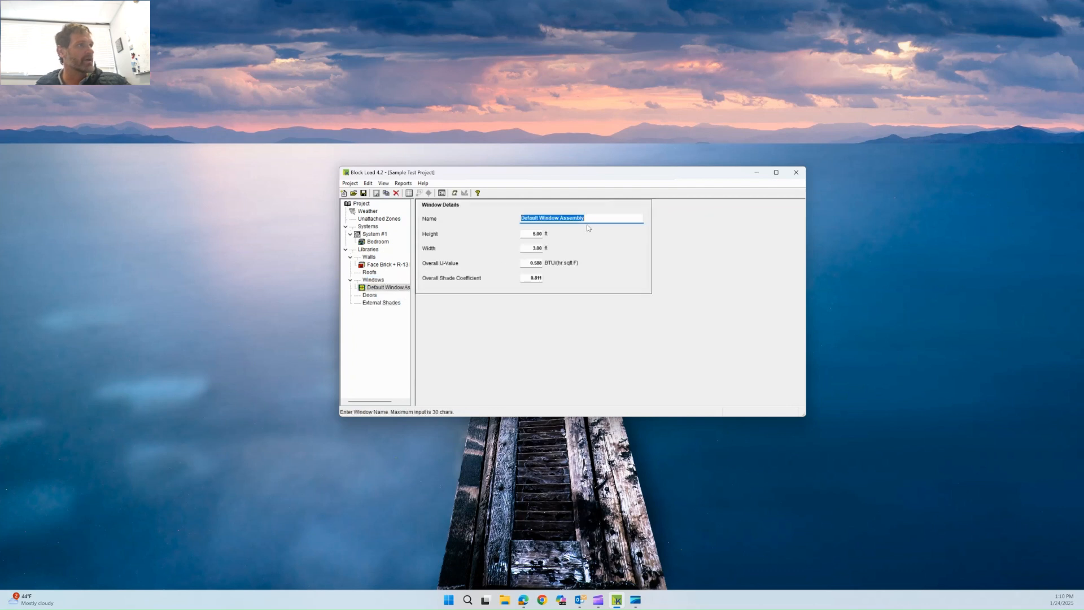
{"action": "type", "text": "3"}
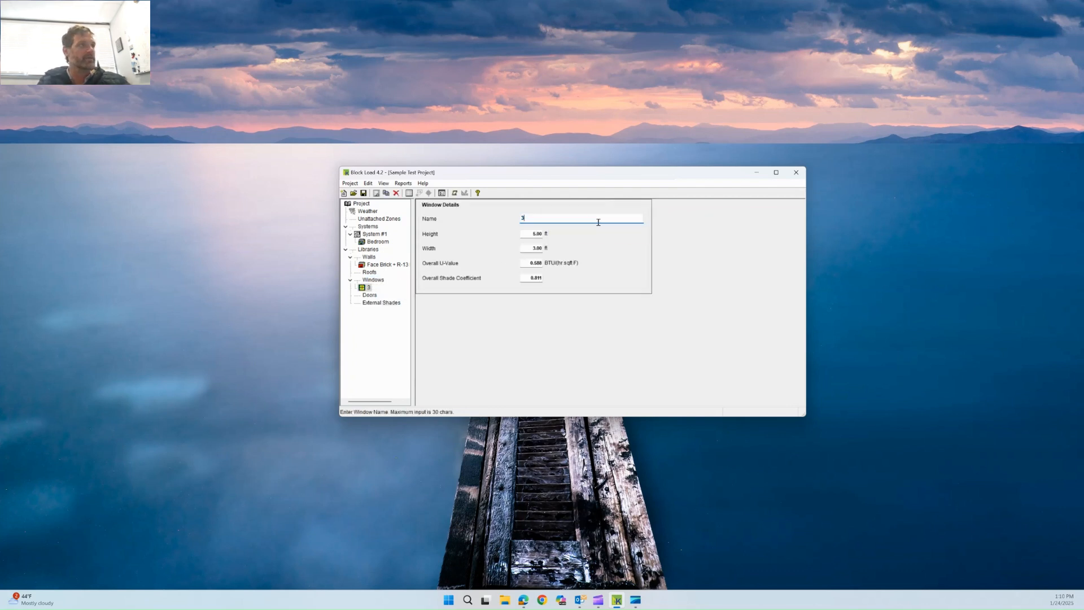
{"action": "type", "text": "050"}
Set the 3050 window's overall U-value to 0.4 and its overall shade coefficient to 0.4.
{"action": "key", "text": "Tab"}
{"action": "key", "text": "Tab"}
{"action": "key", "text": "Tab"}
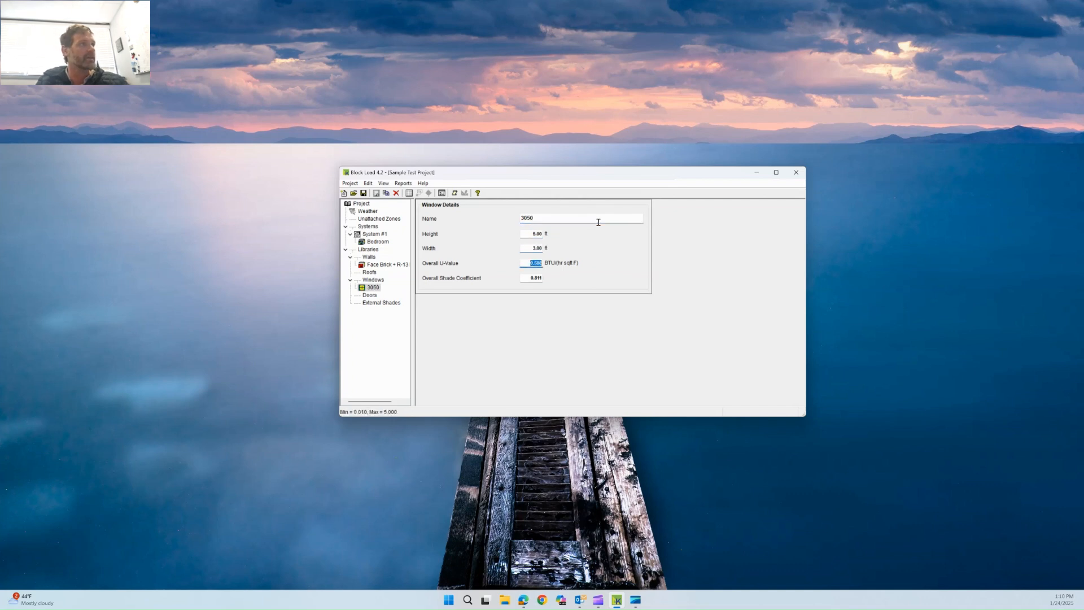
{"action": "type", "text": ".4"}
{"action": "key", "text": "Tab"}
{"action": "type", "text": ".4"}
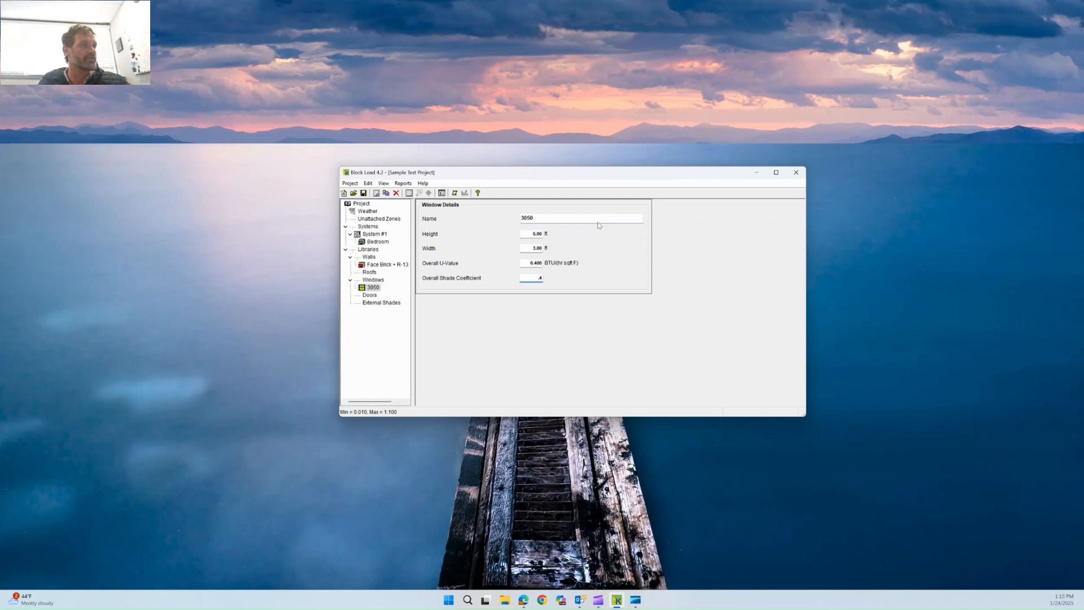
{"action": "left_click", "coordinate": [531, 247]}
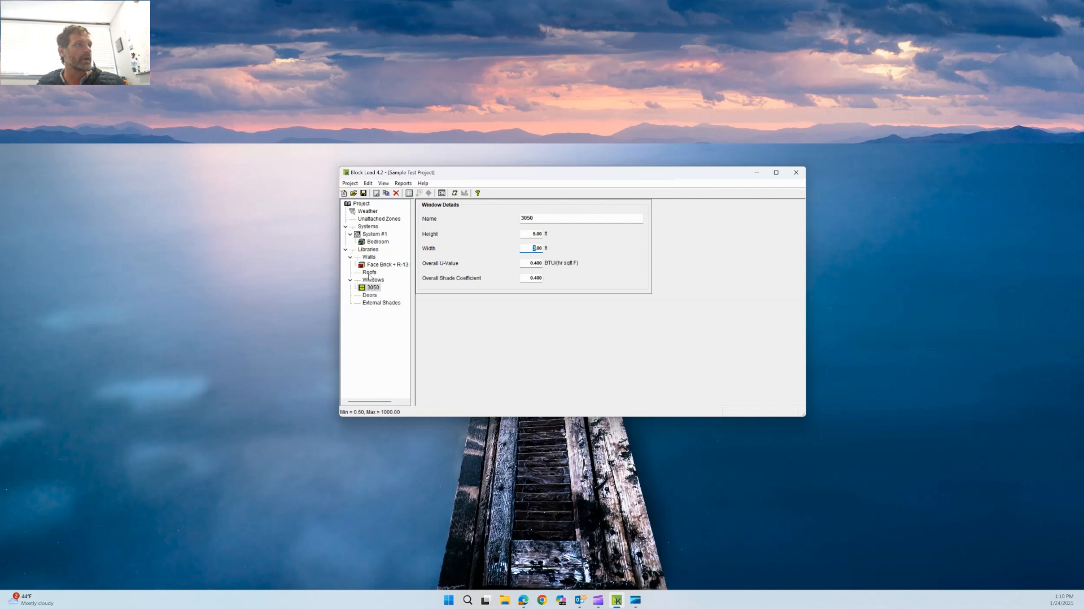
Add one 3050 window to the Bedroom's north wall under Exposure 1 as Window 1.
{"action": "left_click", "coordinate": [374, 241]}
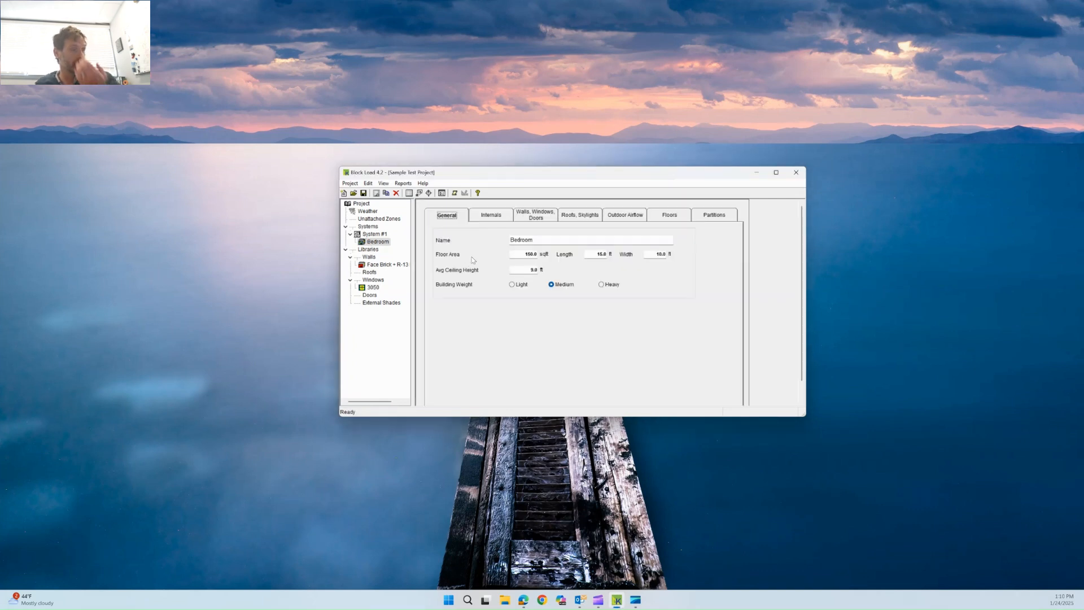
{"action": "left_click", "coordinate": [543, 217]}
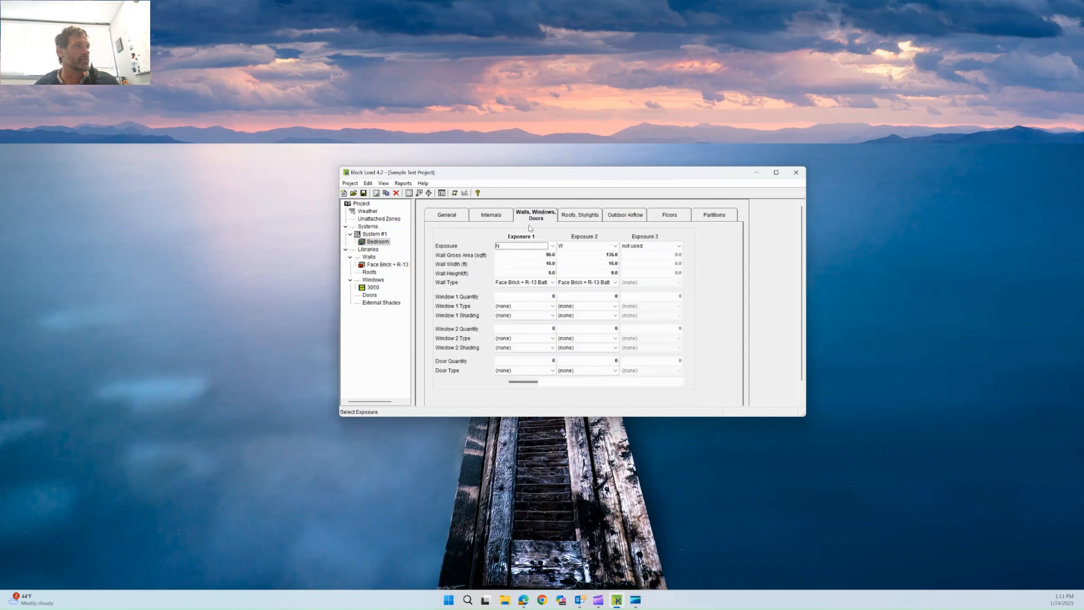
{"action": "left_click", "coordinate": [541, 296]}
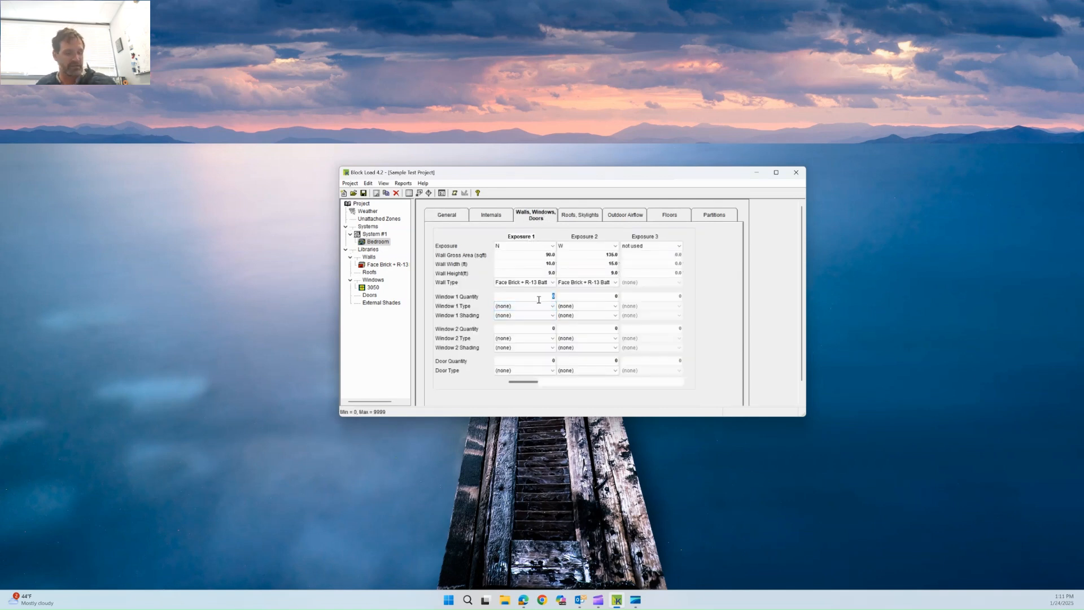
{"action": "type", "text": "1"}
{"action": "key", "text": "Tab"}
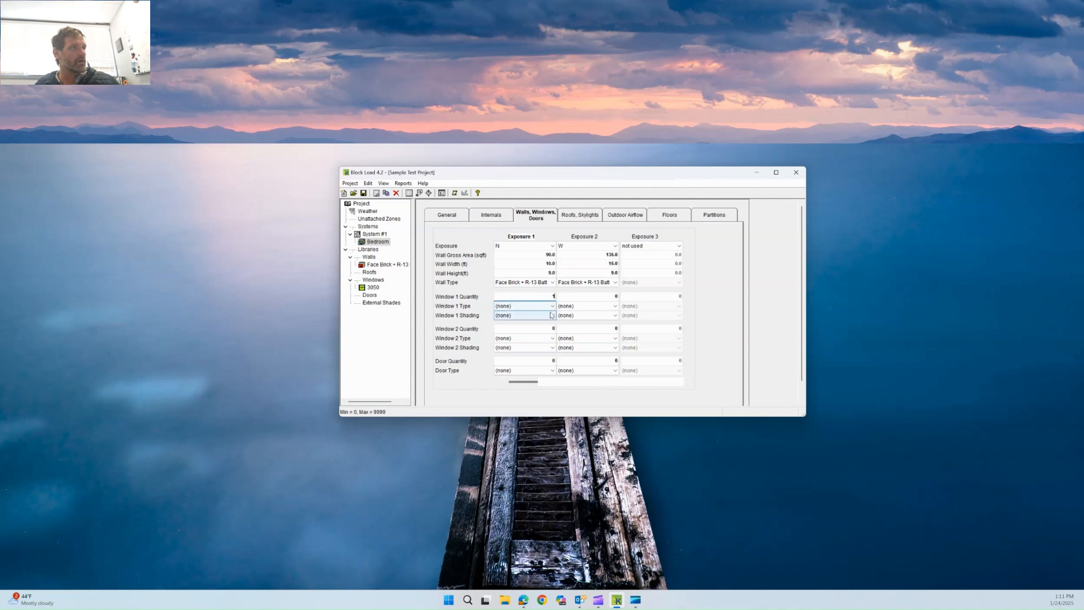
{"action": "left_click", "coordinate": [553, 307]}
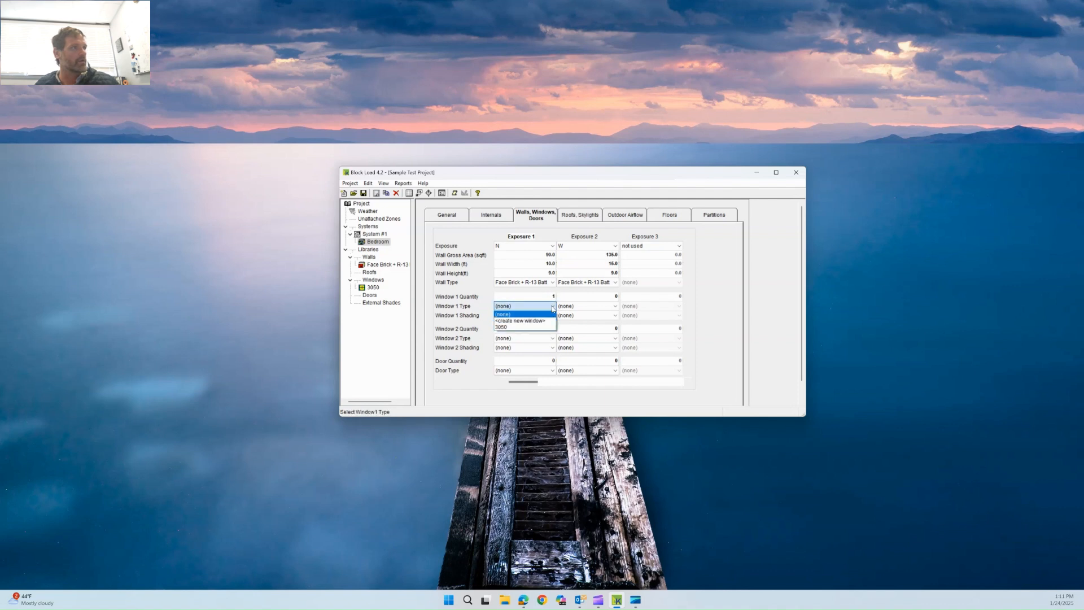
{"action": "left_click", "coordinate": [505, 327]}
Add two 3050 windows to the west wall under Exposure 2 as Window 1.
{"action": "left_click", "coordinate": [590, 296]}
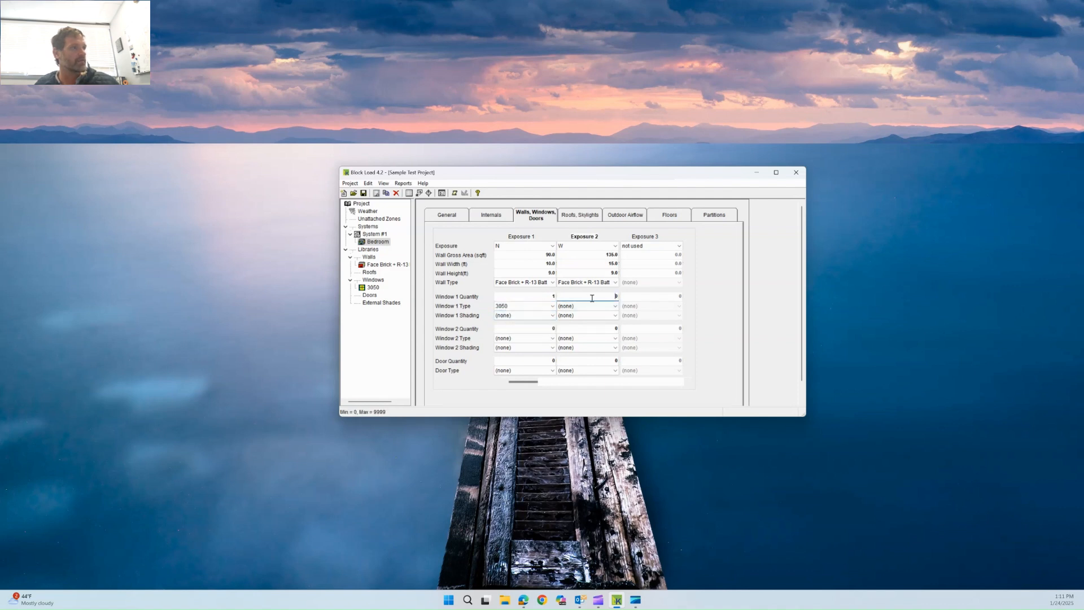
{"action": "type", "text": "2"}
{"action": "left_click", "coordinate": [615, 307]}
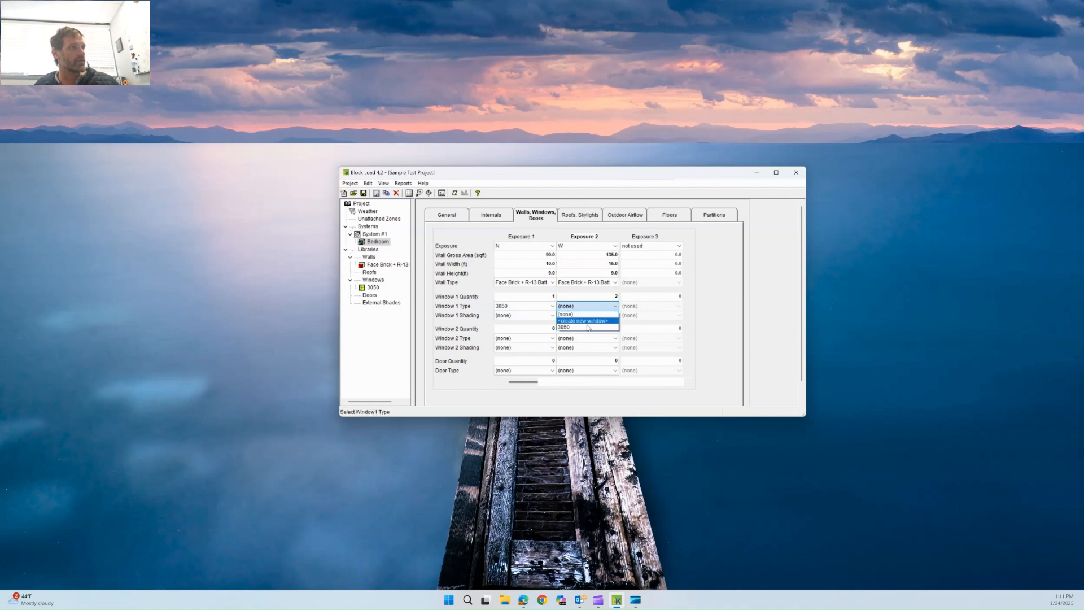
{"action": "left_click", "coordinate": [586, 326]}
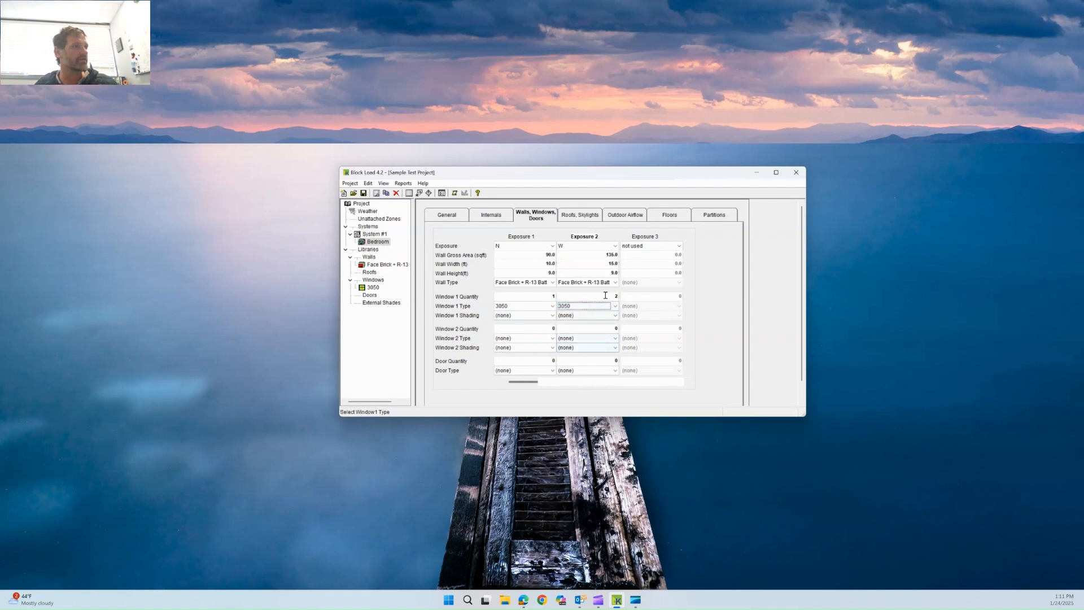
Set the Bedroom's roof Exposure 1 to H for a horizontal roof.
{"action": "left_click", "coordinate": [572, 216]}
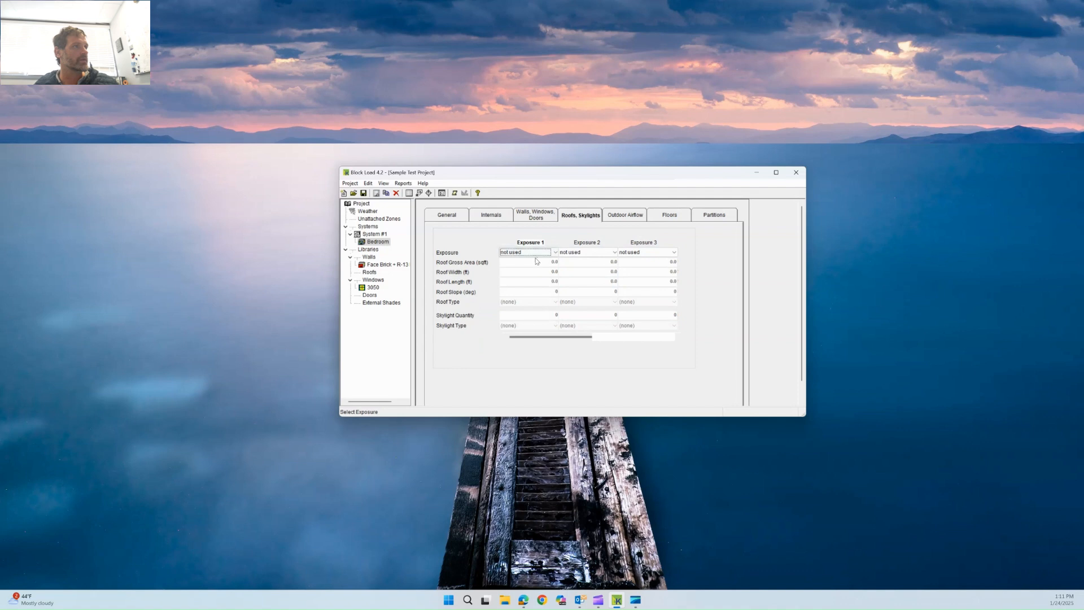
{"action": "left_click", "coordinate": [557, 253]}
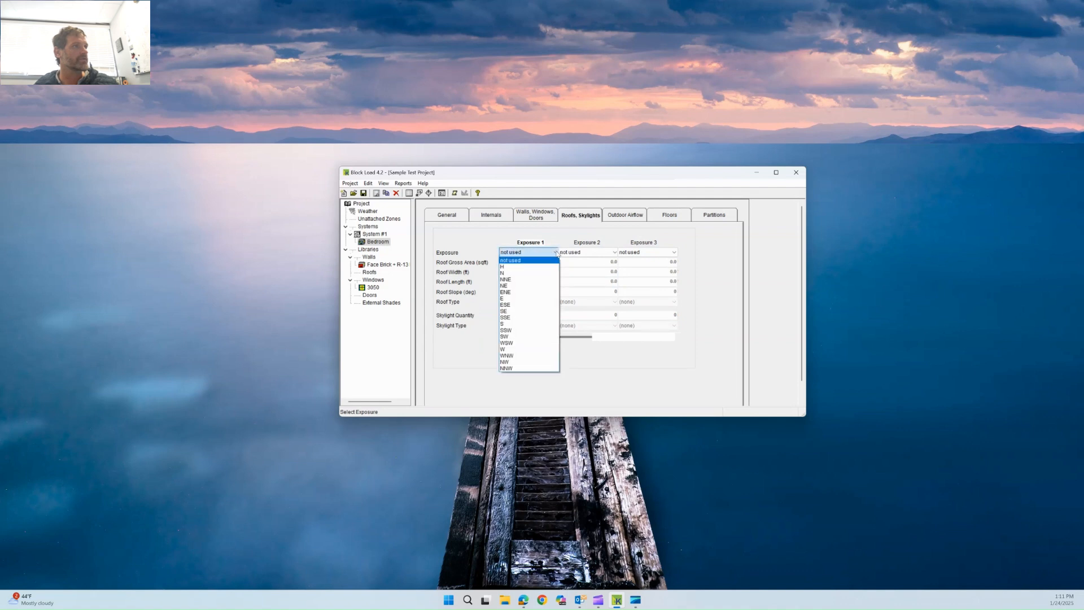
{"action": "left_click", "coordinate": [515, 267]}
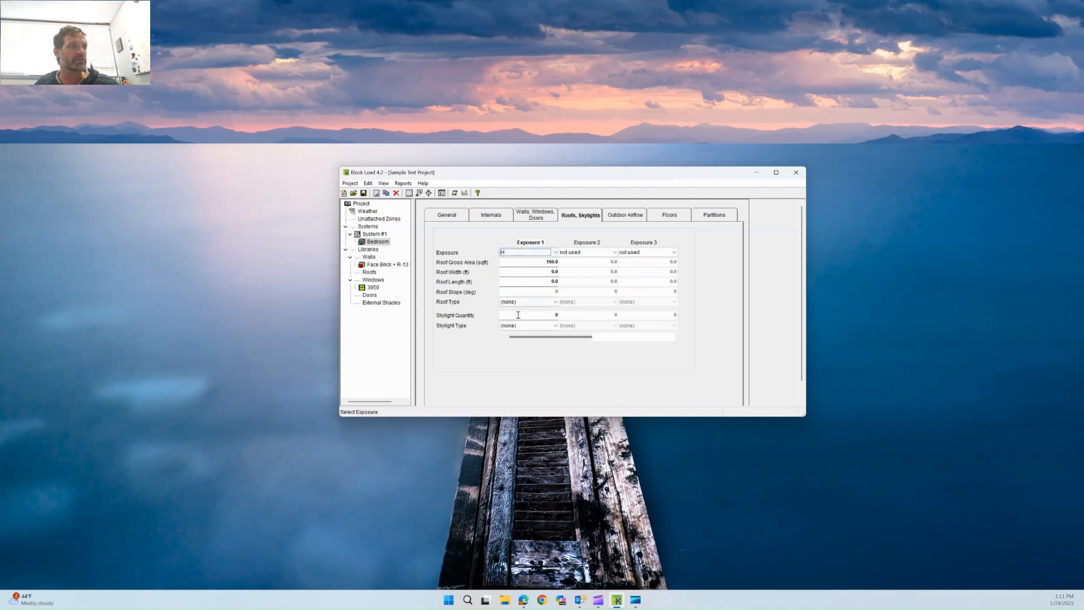
Create the Asphalt Shingle + Plywood + R-38 Batt roof type for Exposure 1 with a Medium outside surface color.
{"action": "left_click", "coordinate": [550, 304]}
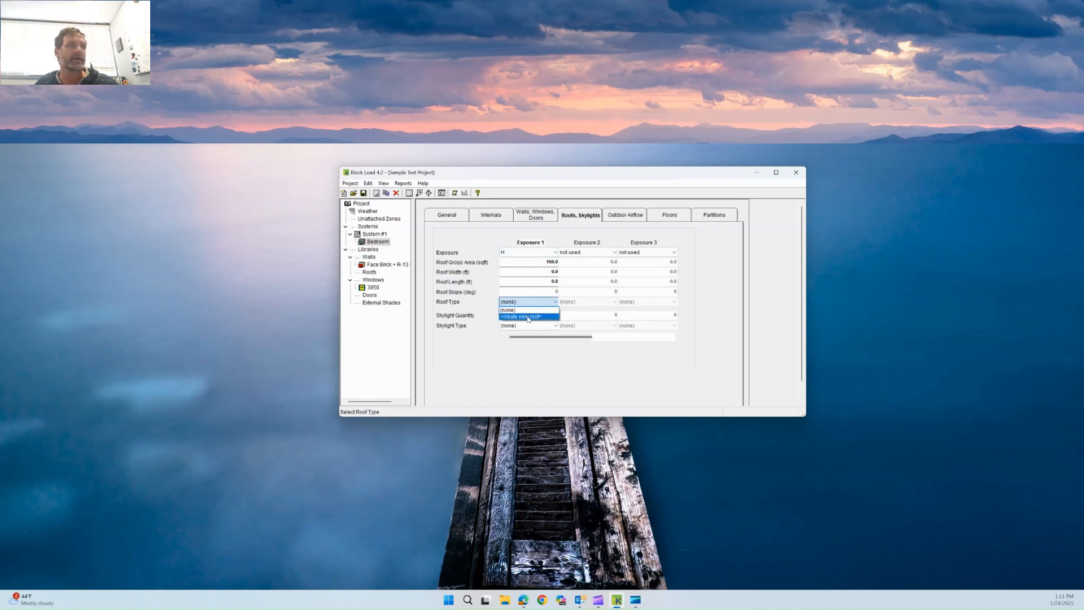
{"action": "left_click", "coordinate": [528, 318]}
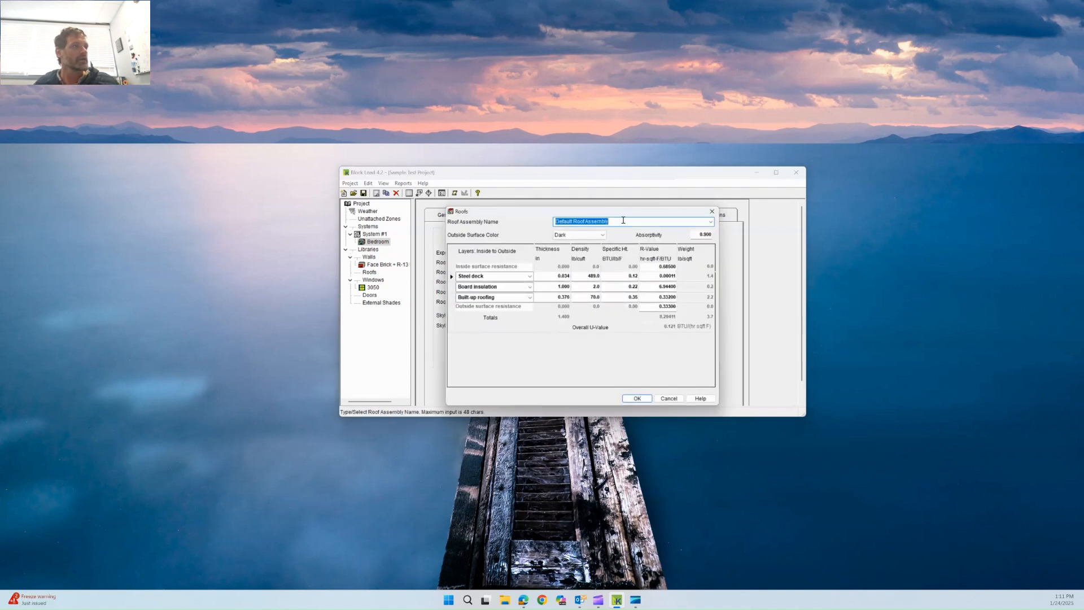
{"action": "left_click", "coordinate": [710, 223]}
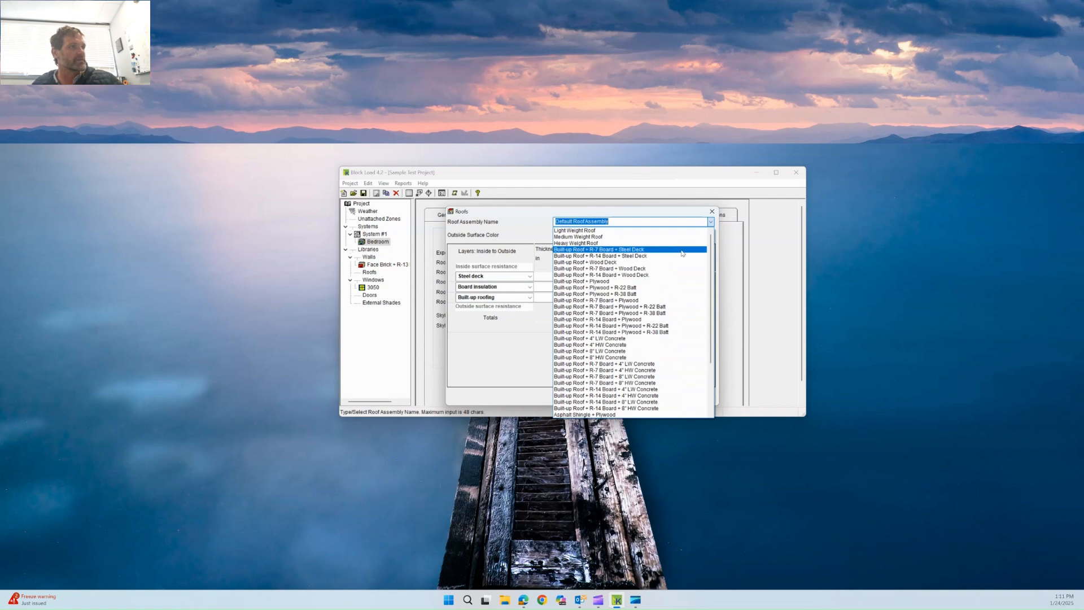
{"action": "scroll", "coordinate": [637, 299], "scroll_direction": "down", "scroll_amount": 3}
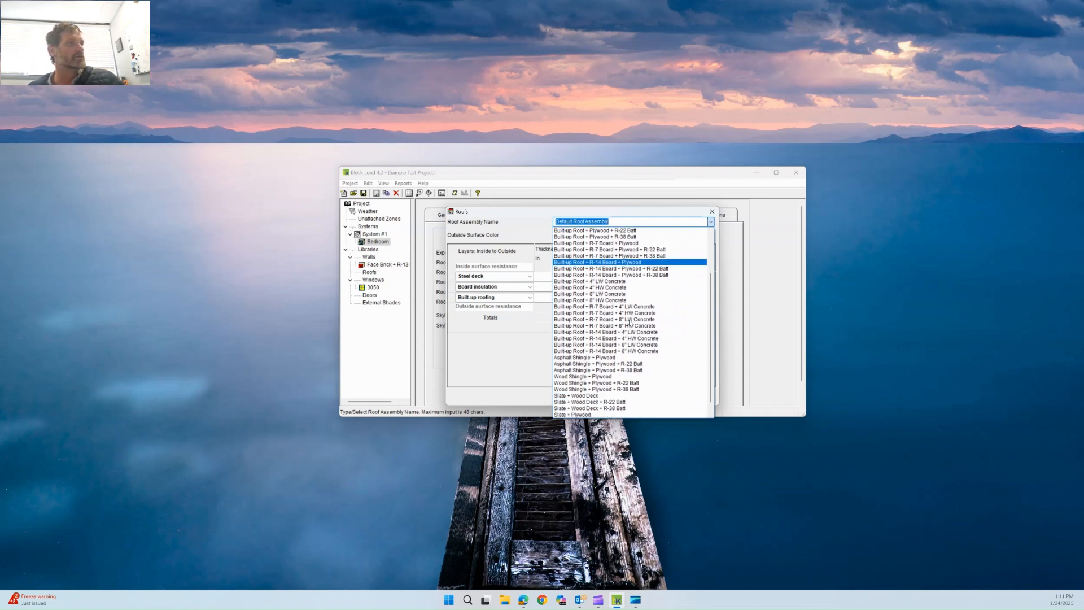
{"action": "left_click", "coordinate": [597, 371]}
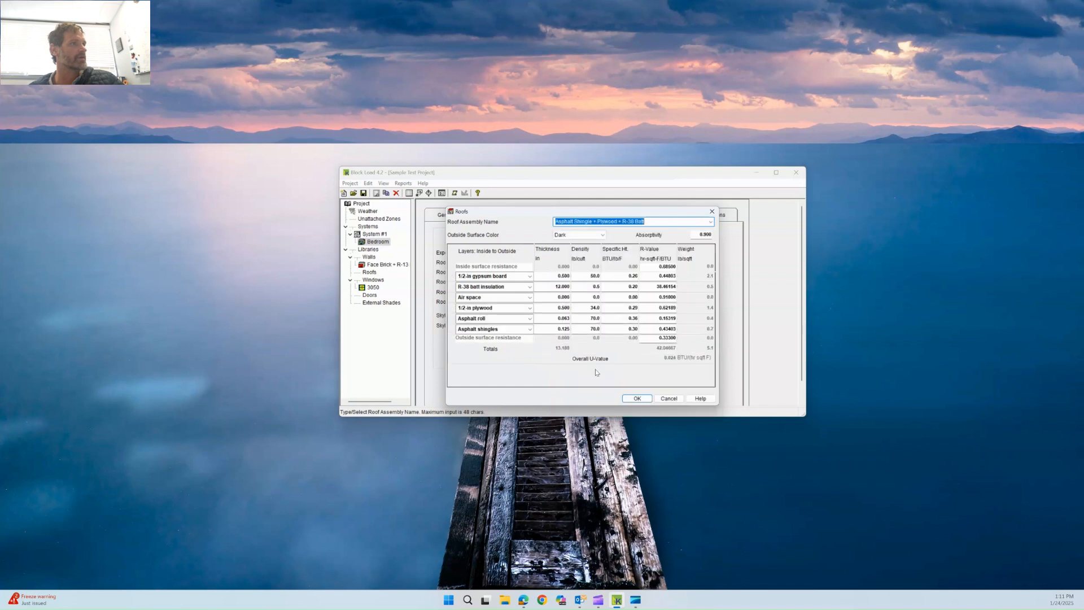
{"action": "left_click", "coordinate": [602, 236]}
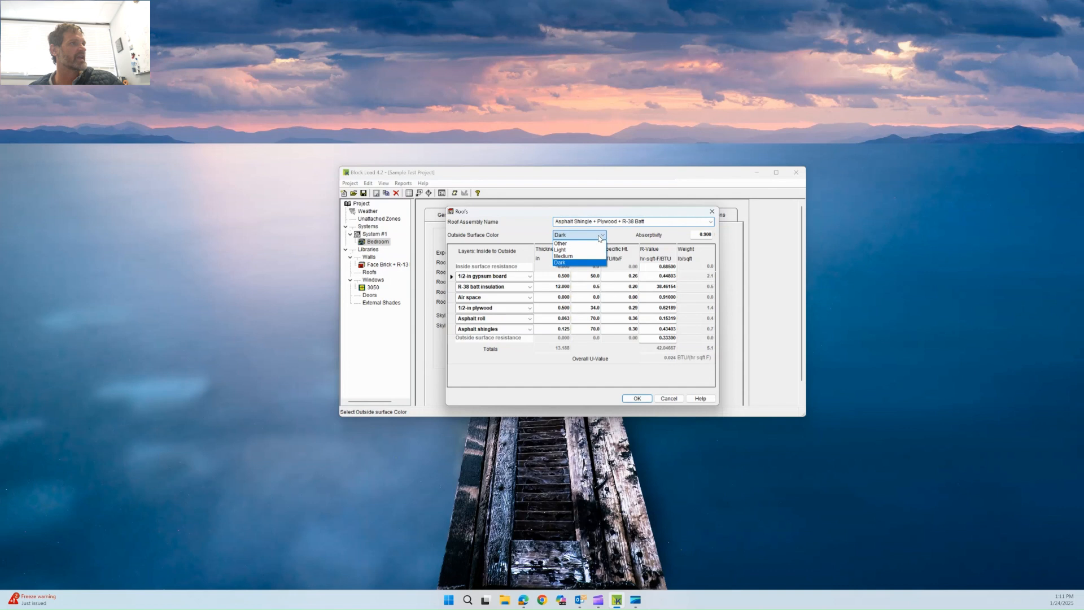
{"action": "left_click", "coordinate": [572, 256]}
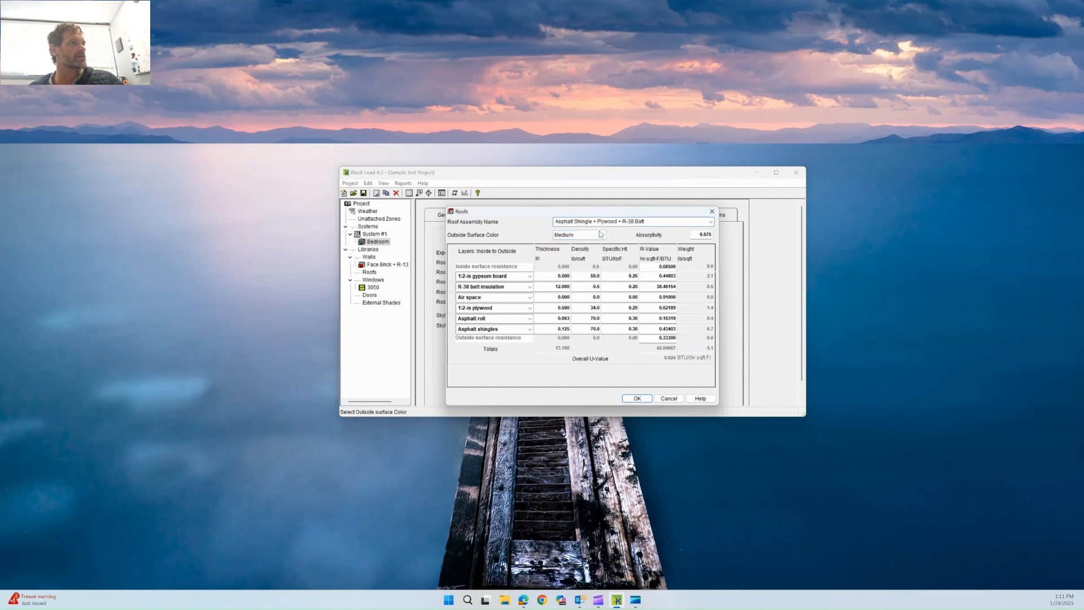
{"action": "left_click", "coordinate": [636, 398]}
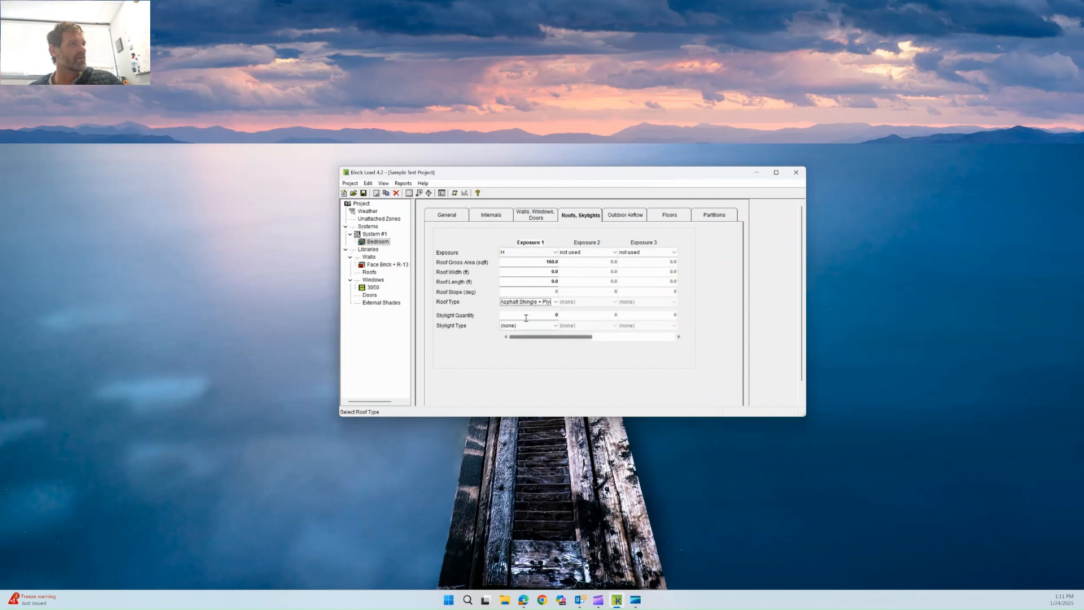
Check the Bedroom's outdoor airflow data and set its floor type to Slab Floor On Grade.
{"action": "left_click", "coordinate": [628, 220]}
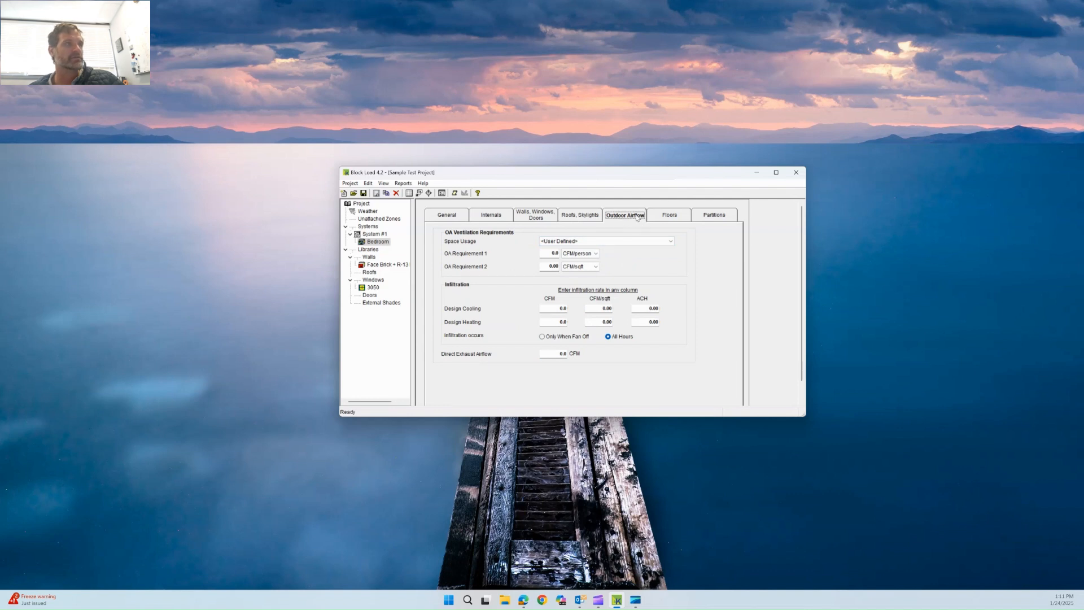
{"action": "left_click", "coordinate": [665, 218]}
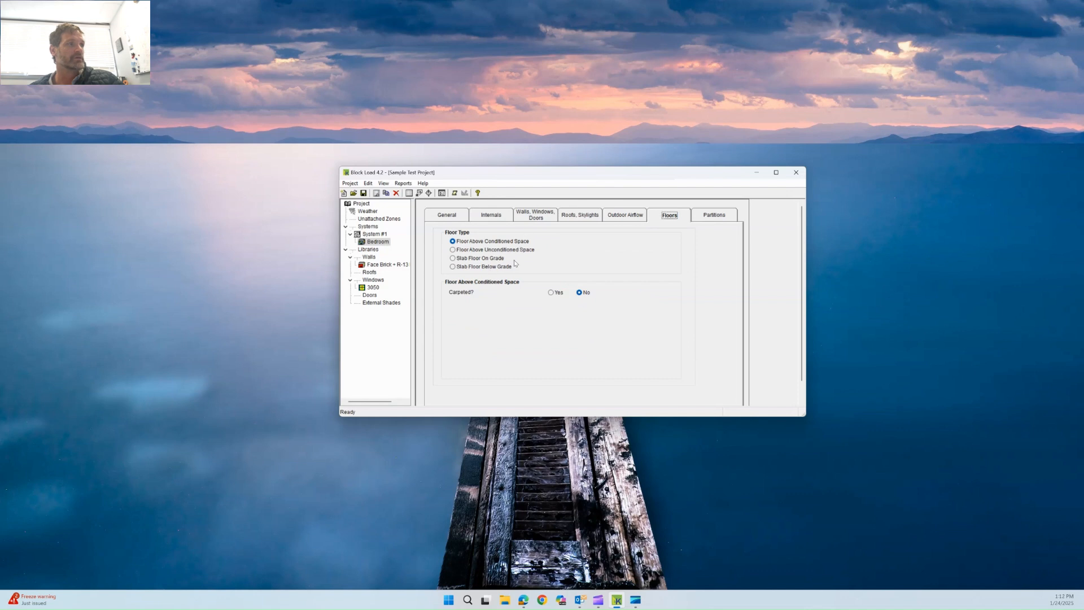
{"action": "left_click", "coordinate": [477, 259]}
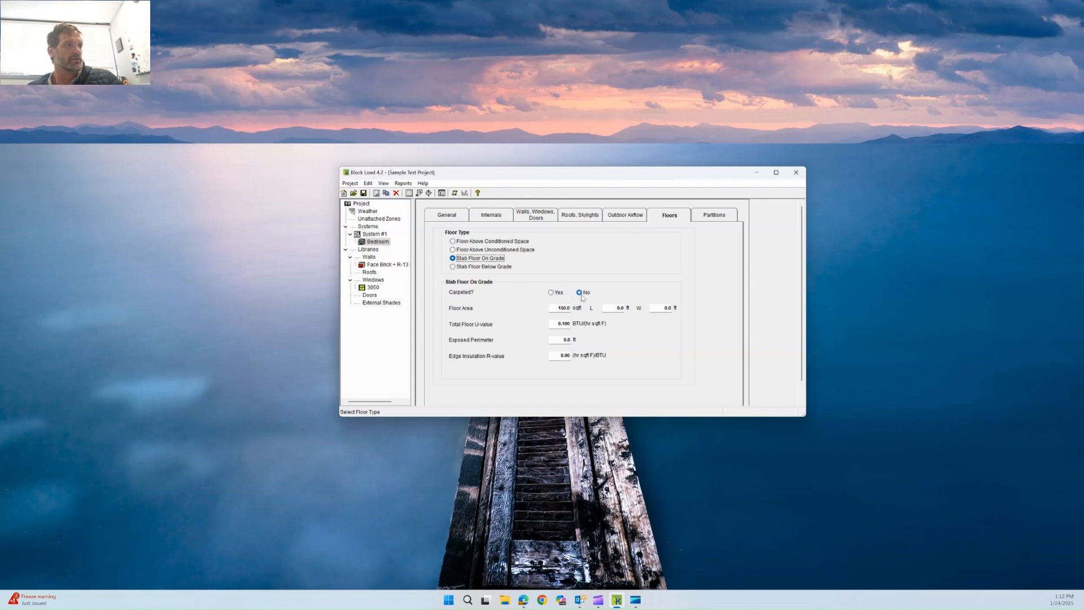
Set the slab floor's exposed perimeter to 25 ft.
{"action": "left_click", "coordinate": [555, 309]}
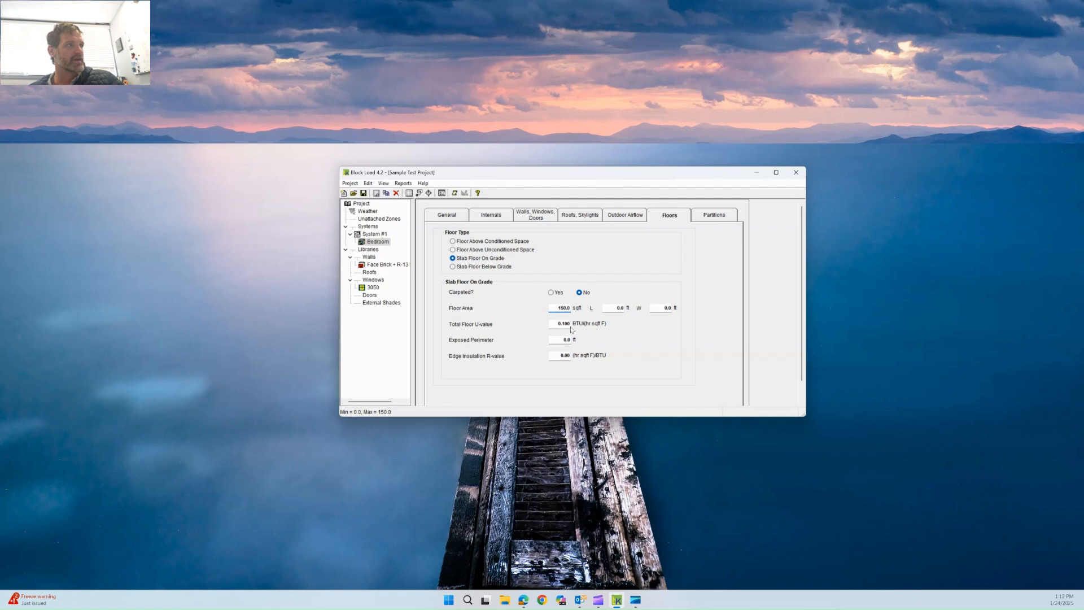
{"action": "left_click", "coordinate": [564, 326]}
{"action": "left_click", "coordinate": [560, 341]}
{"action": "left_click_drag", "start_coordinate": [559, 341], "coordinate": [593, 341]}
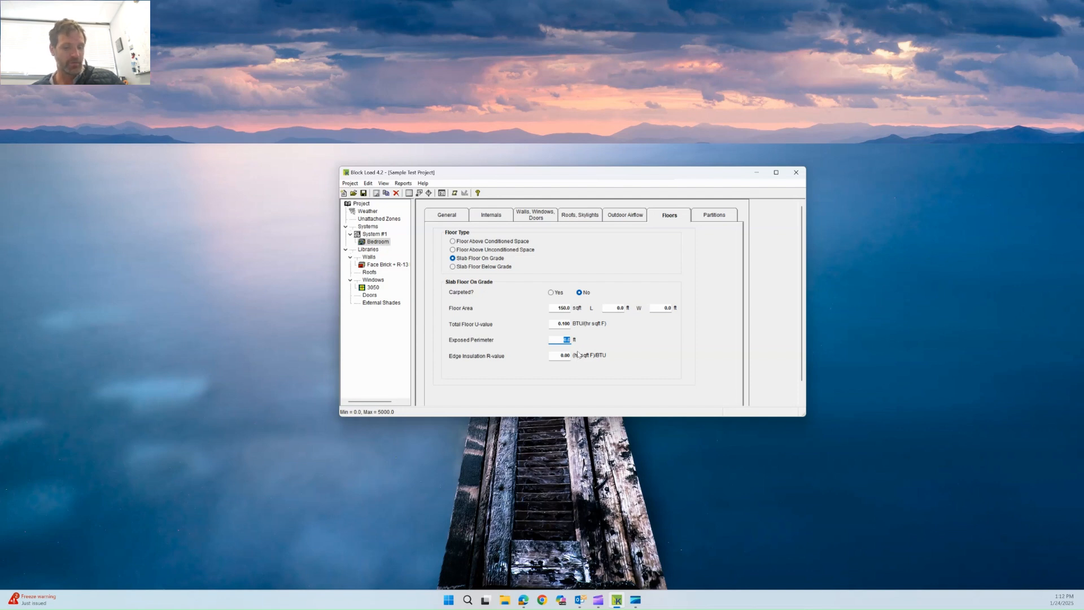
{"action": "type", "text": "1"}
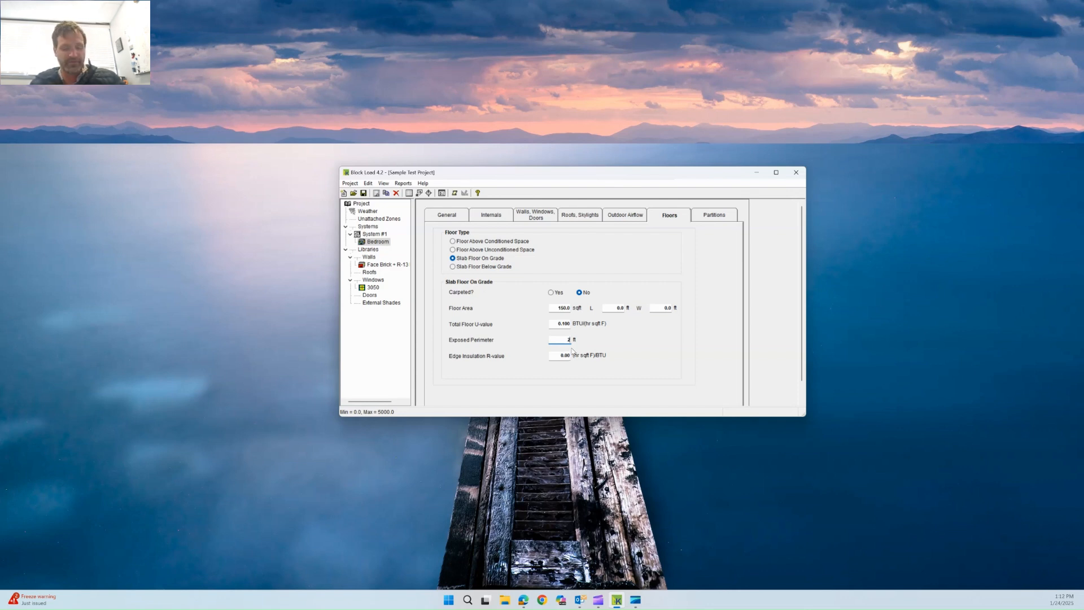
{"action": "type", "text": "5"}
{"action": "key", "text": "Tab"}
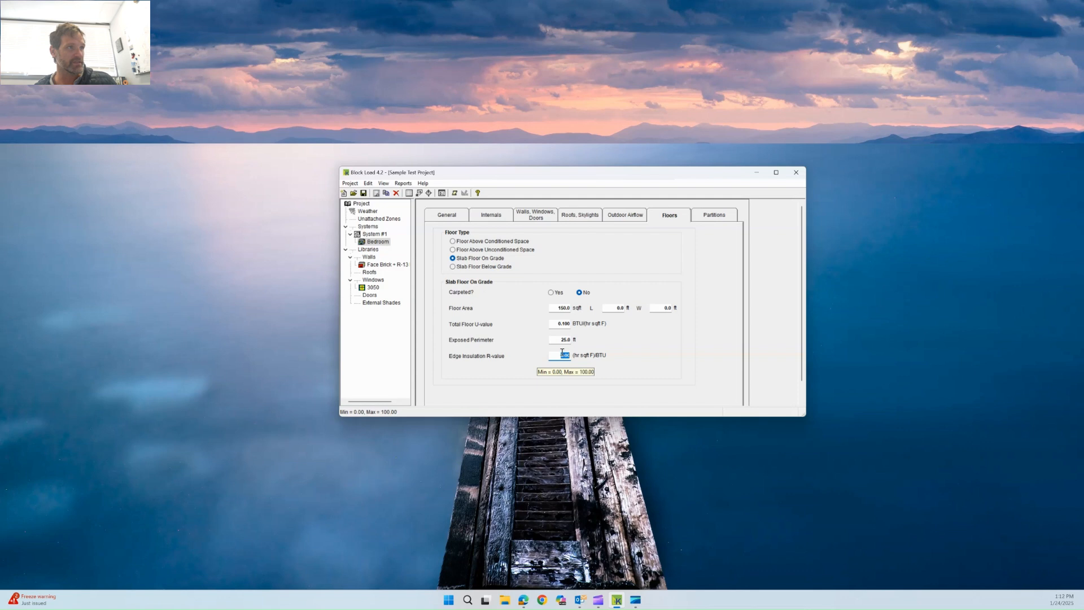
Set the area of the Bedroom's Partition 1 ceiling partition to 70 sqft.
{"action": "left_click", "coordinate": [715, 215]}
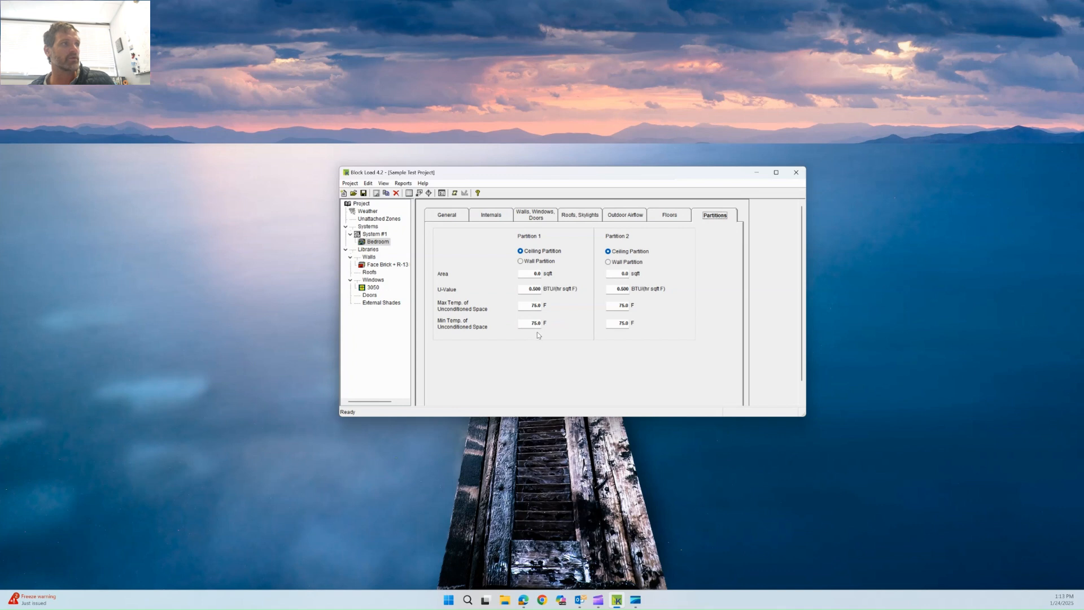
{"action": "left_click", "coordinate": [527, 275]}
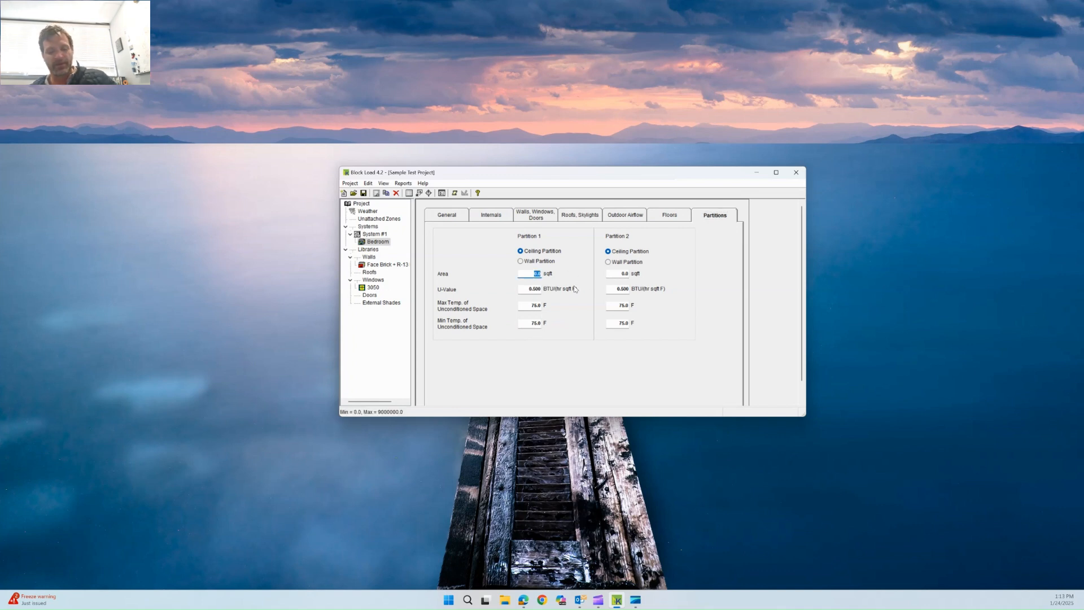
{"action": "type", "text": "90"}
{"action": "left_click", "coordinate": [530, 289]}
{"action": "left_click", "coordinate": [544, 274]}
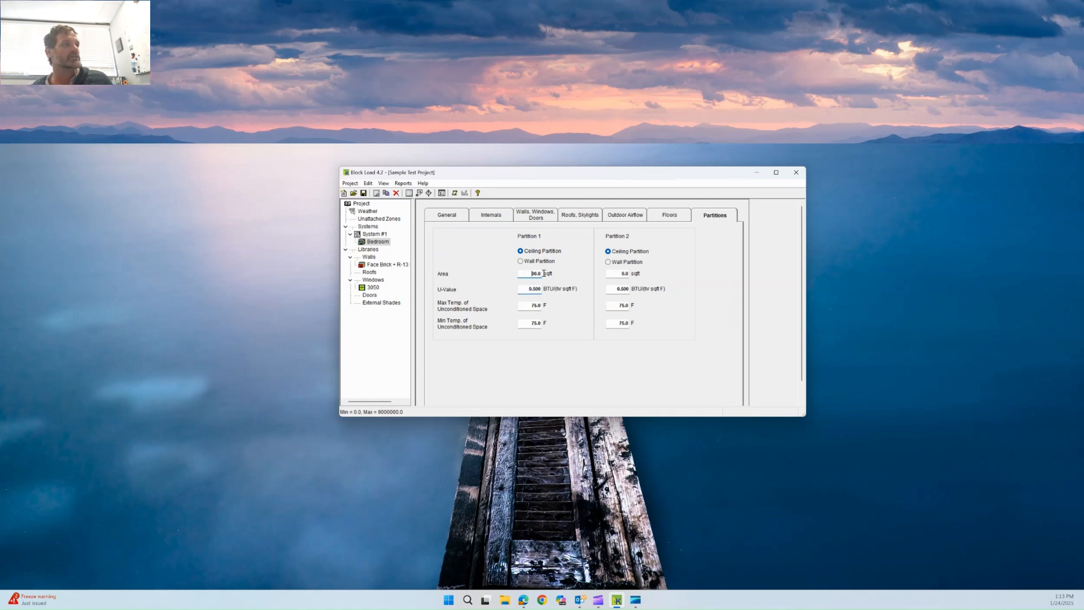
{"action": "double_click", "coordinate": [544, 273]}
{"action": "type", "text": "7"}
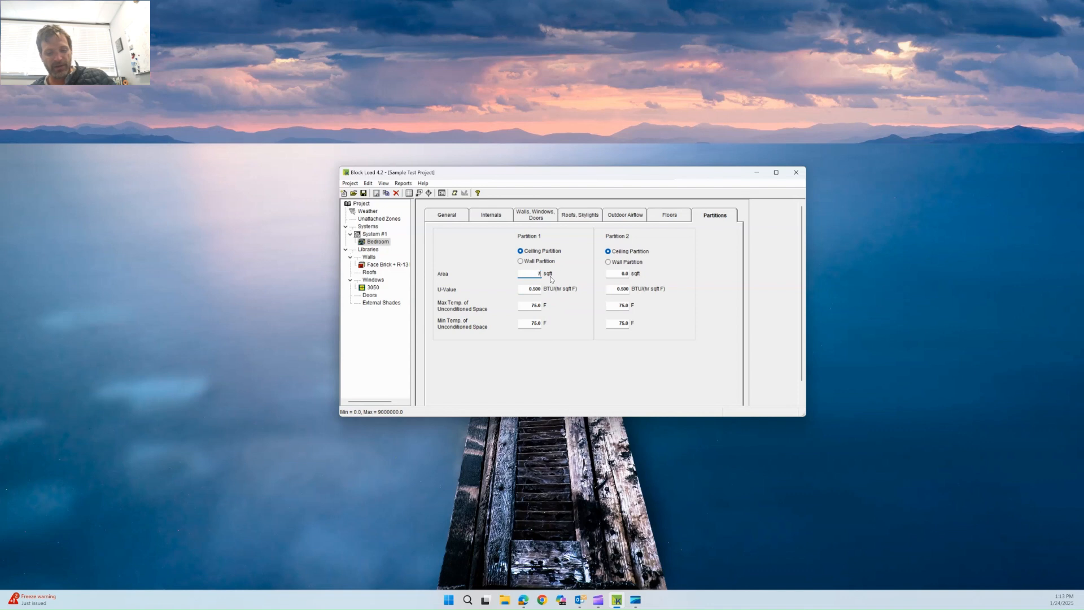
Set the U-value of Partition 1 to 0.1 BTU/(hr sqft F).
{"action": "left_click", "coordinate": [523, 290]}
{"action": "left_click_drag", "start_coordinate": [529, 289], "coordinate": [570, 291]}
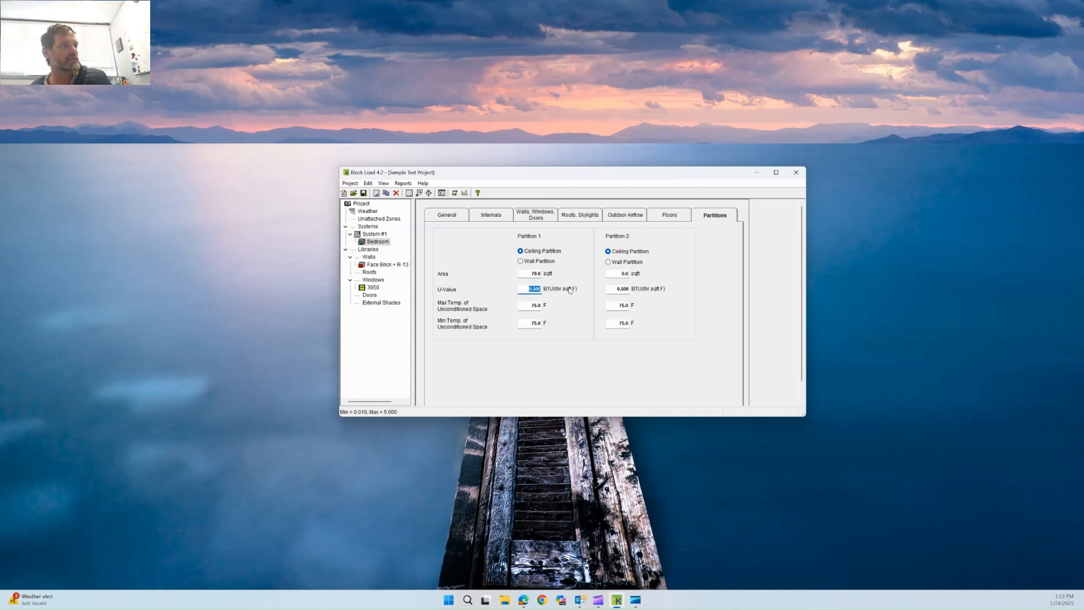
{"action": "type", "text": "."}
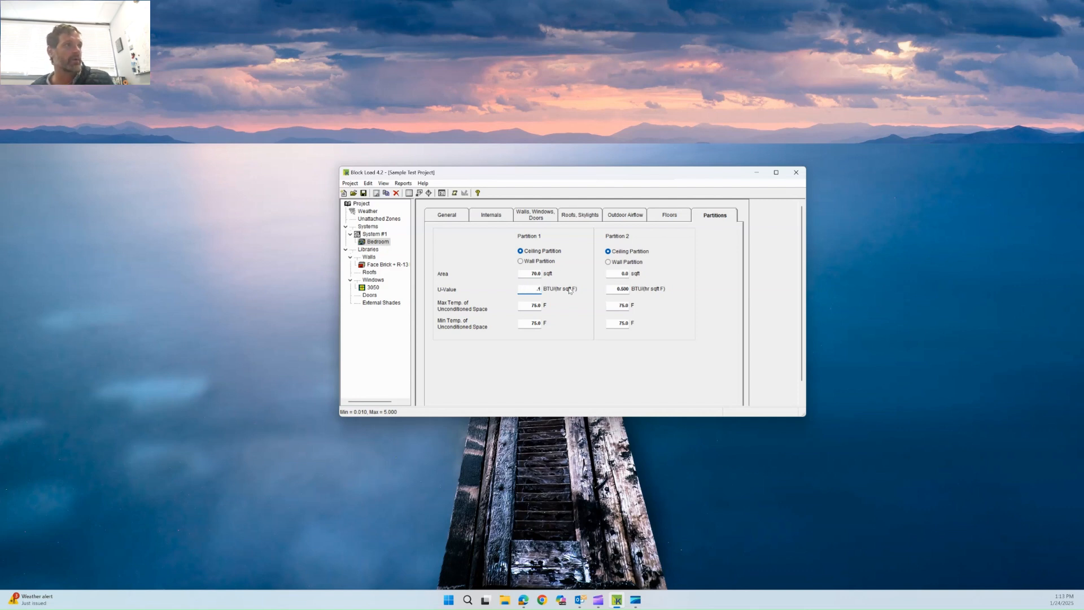
{"action": "type", "text": "1"}
Set the maximum temperature of the unconditioned space for Partition 1 to 80 F.
{"action": "left_click", "coordinate": [530, 308]}
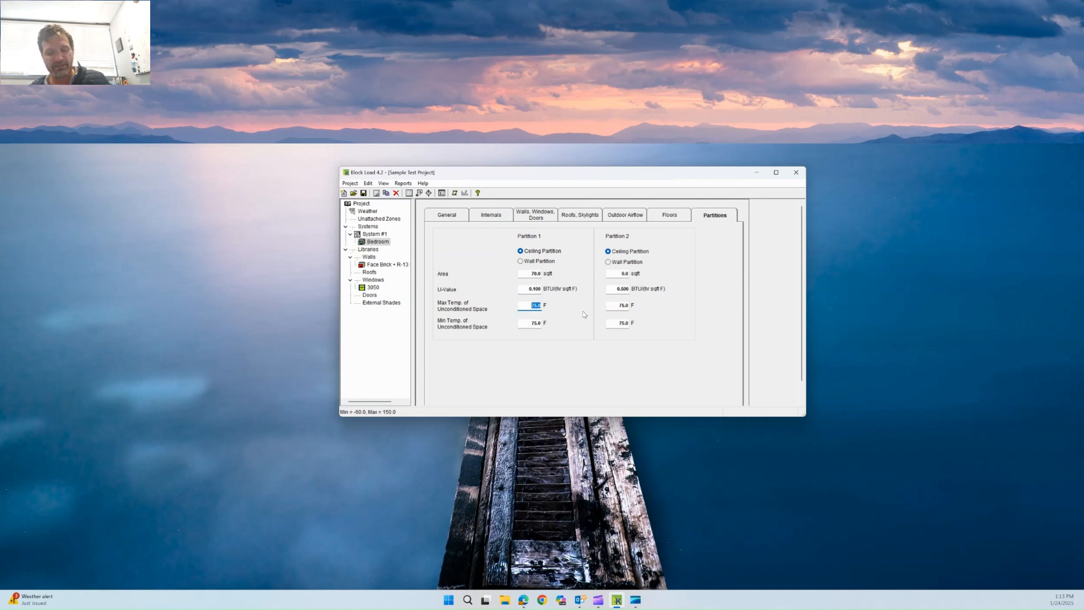
{"action": "type", "text": "8"}
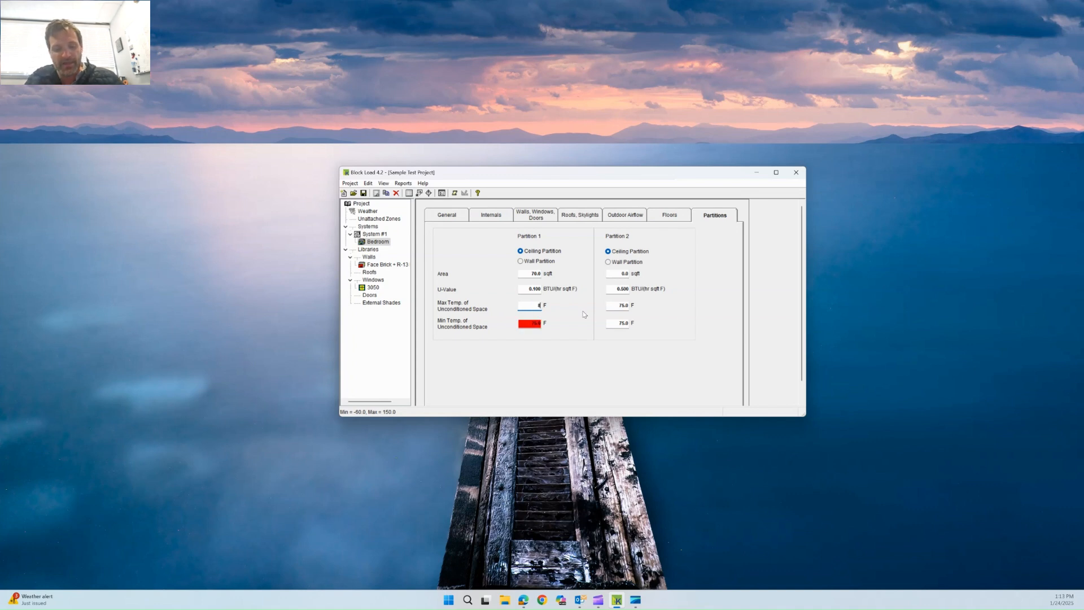
{"action": "type", "text": "0"}
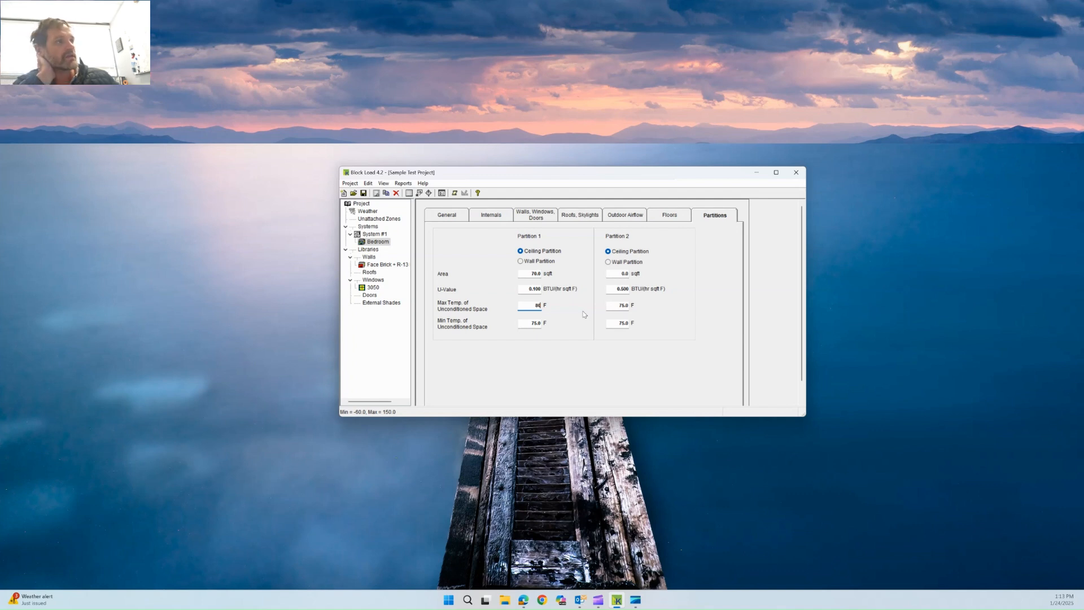
Set the minimum temperature of the unconditioned space for Partition 1 to 40 F.
{"action": "key", "text": "Tab"}
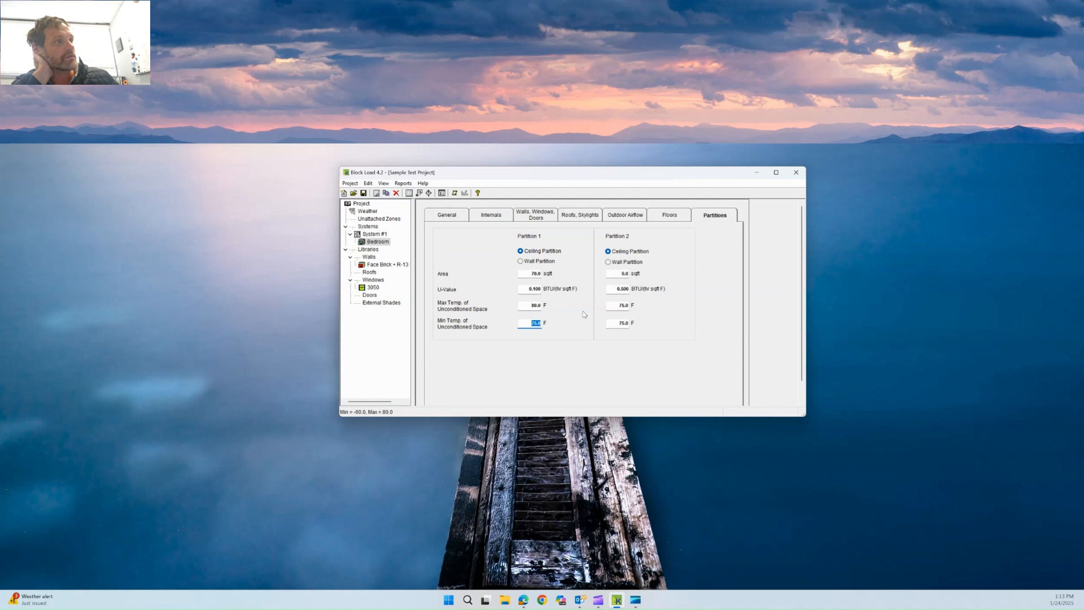
{"action": "type", "text": "40"}
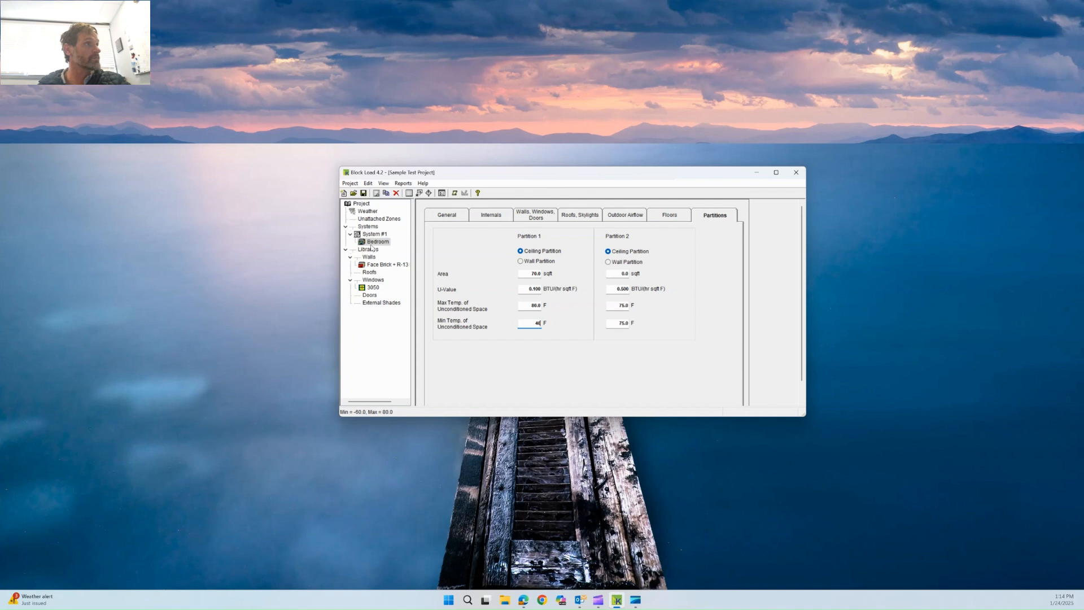
Duplicate the Bedroom zone within System #1.
{"action": "left_click", "coordinate": [371, 245]}
{"action": "right_click", "coordinate": [374, 244]}
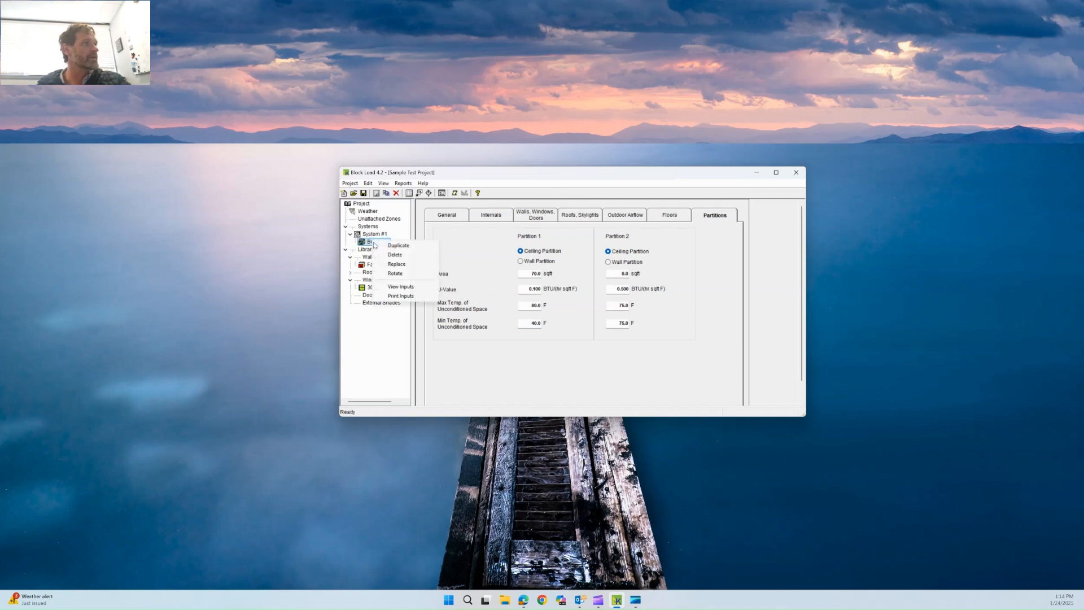
{"action": "left_click", "coordinate": [386, 321]}
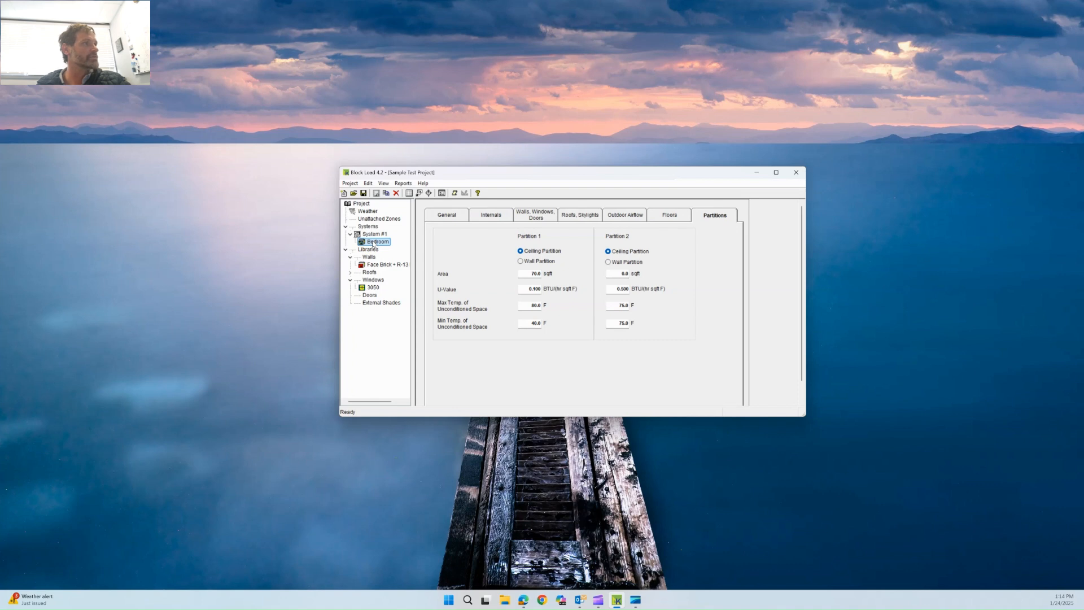
{"action": "right_click", "coordinate": [374, 243]}
{"action": "left_click", "coordinate": [398, 244]}
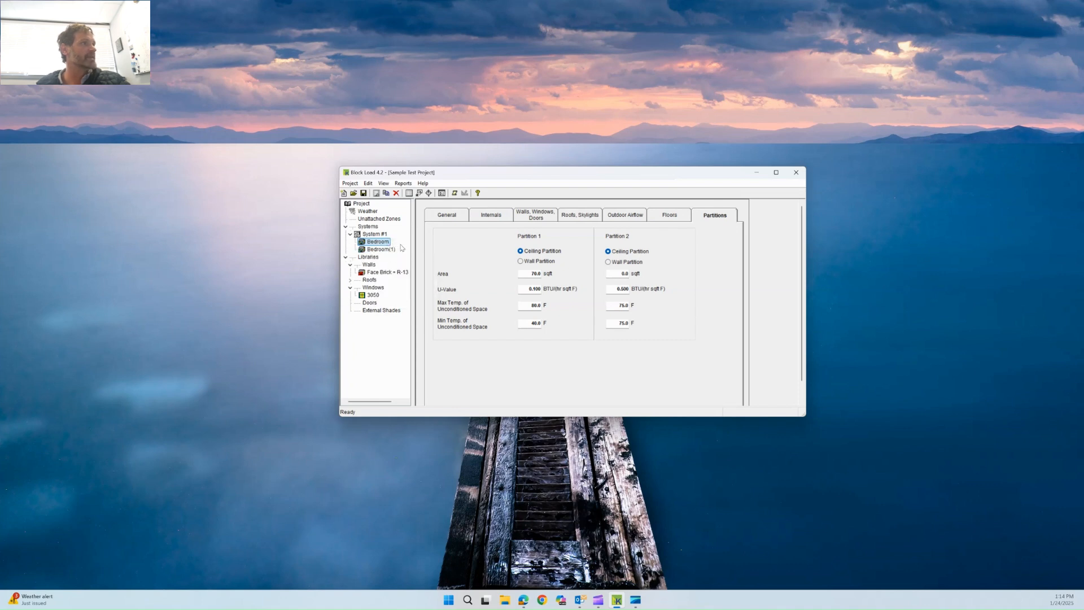
Rename the duplicated bedroom zone as Bedroom 2.
{"action": "left_click", "coordinate": [374, 249]}
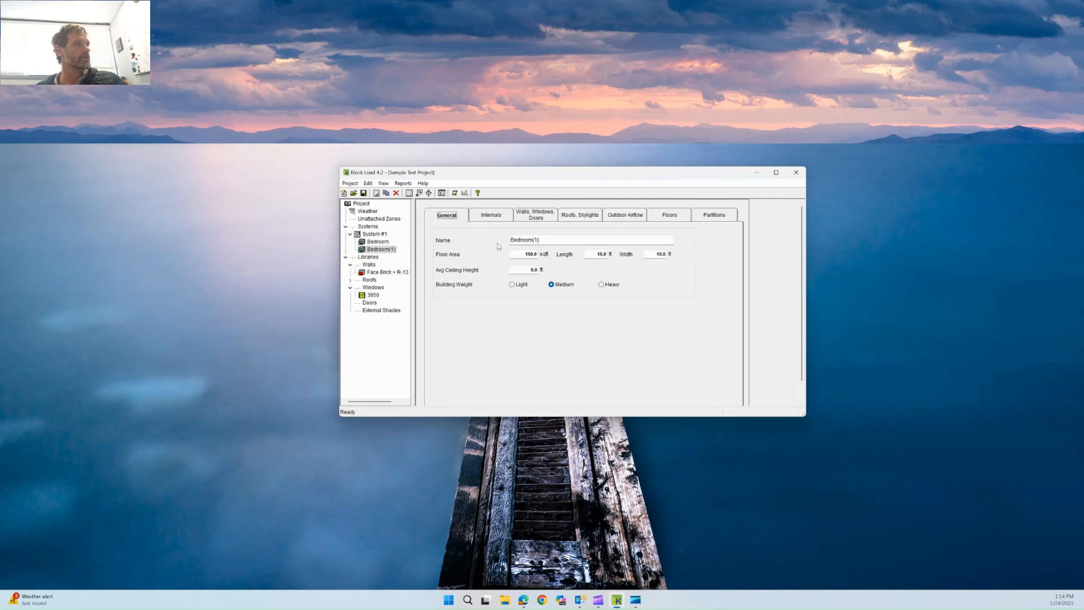
{"action": "left_click", "coordinate": [539, 243]}
{"action": "left_click_drag", "start_coordinate": [533, 241], "coordinate": [591, 237]}
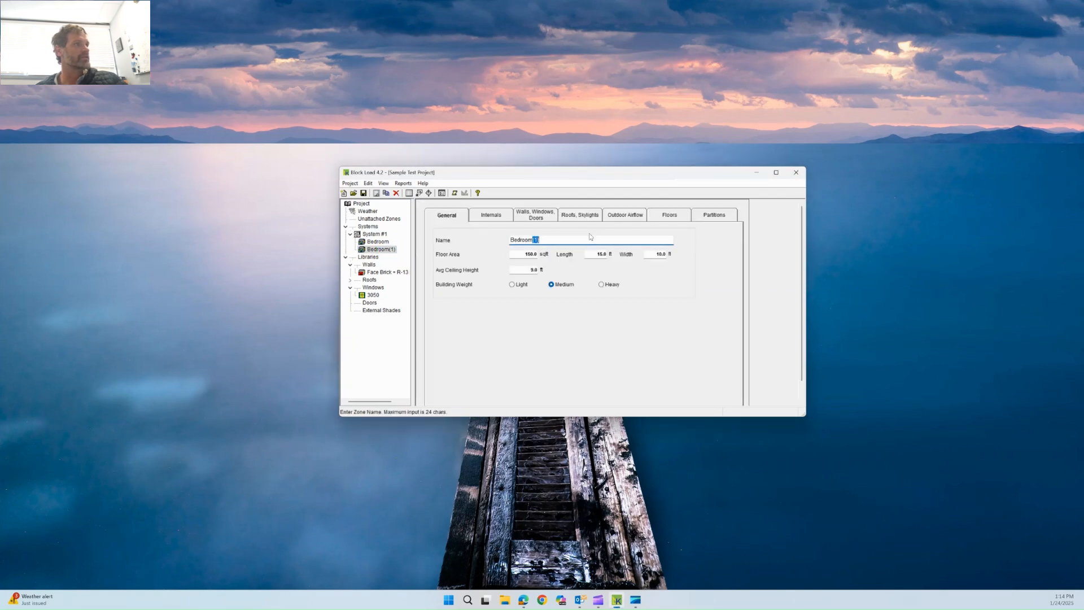
{"action": "type", "text": "2"}
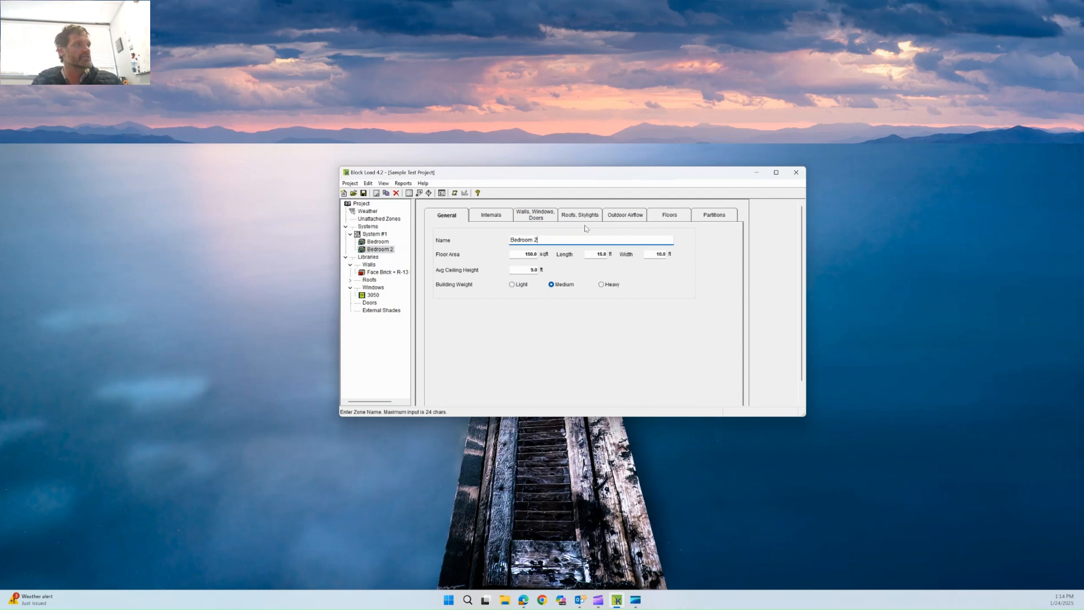
Set Bedroom 2's wall Exposure 2 to E and check its roof, outdoor airflow, floor and partition inputs.
{"action": "left_click", "coordinate": [491, 216]}
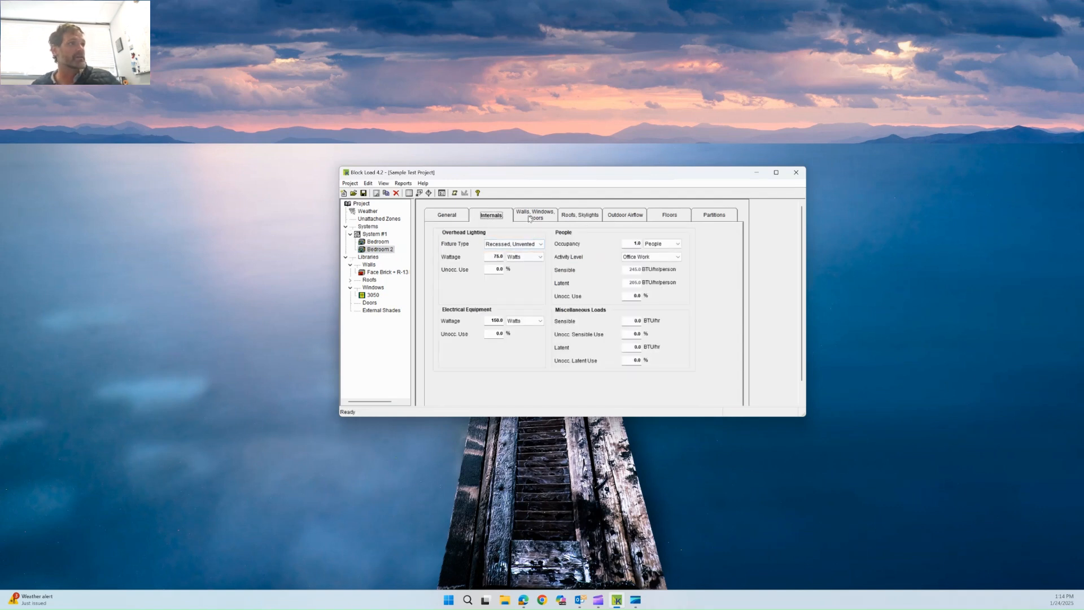
{"action": "left_click", "coordinate": [532, 217]}
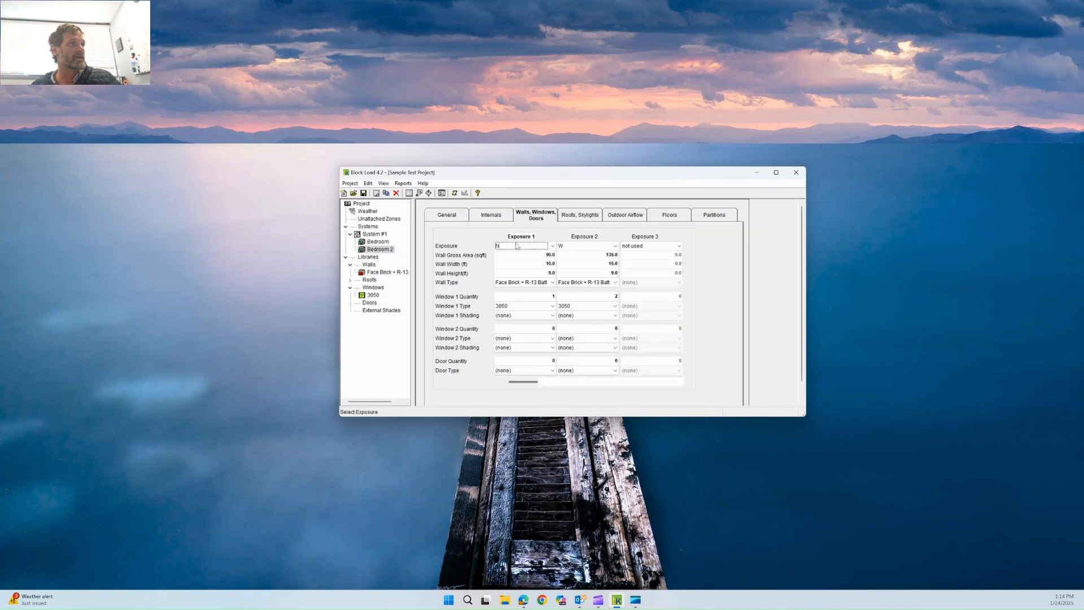
{"action": "left_click", "coordinate": [598, 249]}
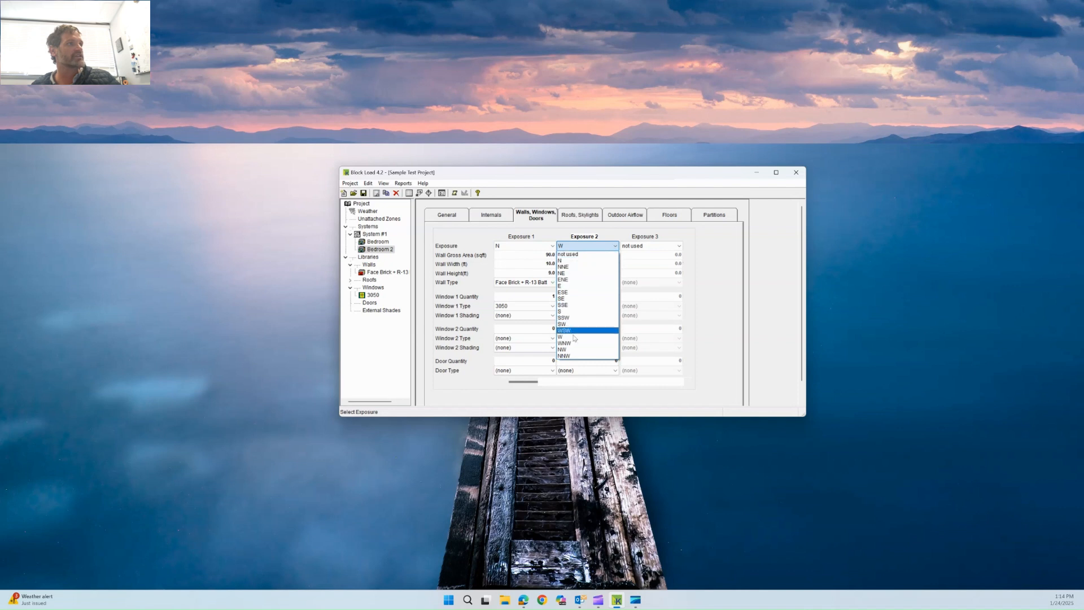
{"action": "left_click", "coordinate": [570, 287]}
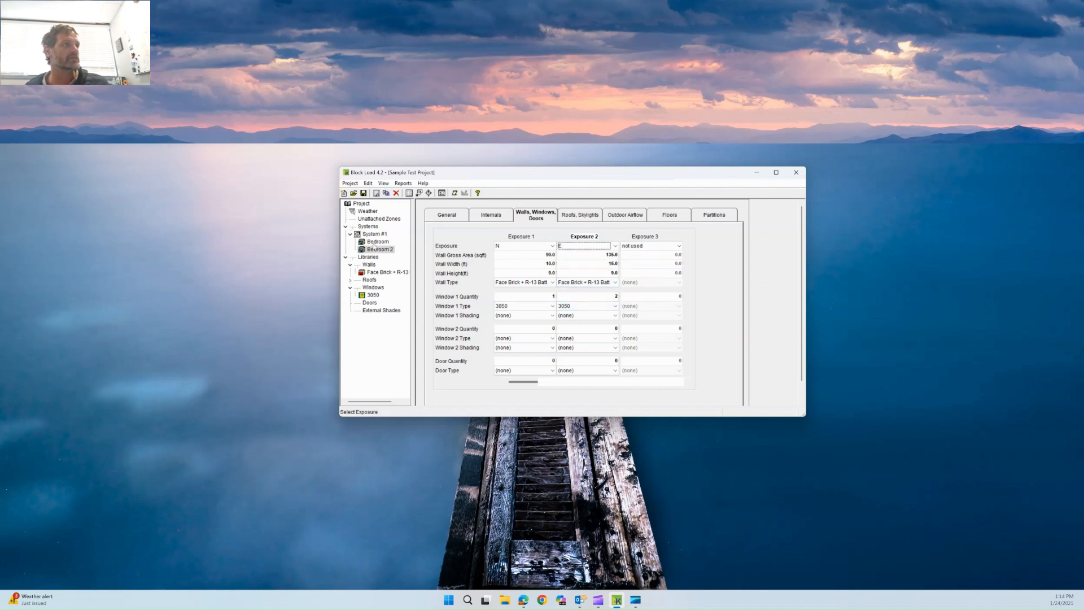
{"action": "left_click", "coordinate": [591, 215]}
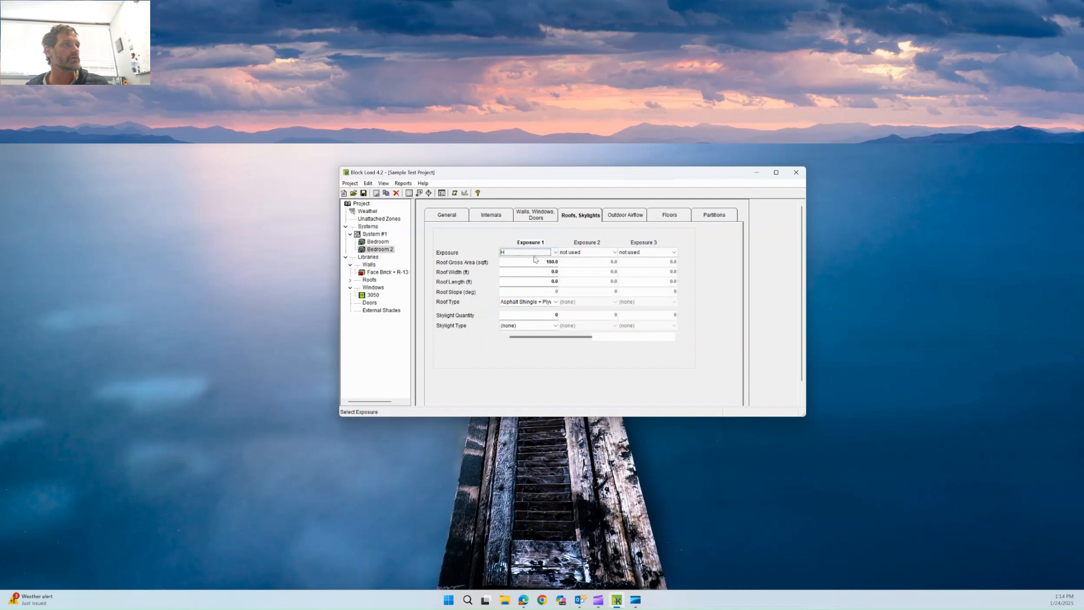
{"action": "left_click", "coordinate": [624, 215]}
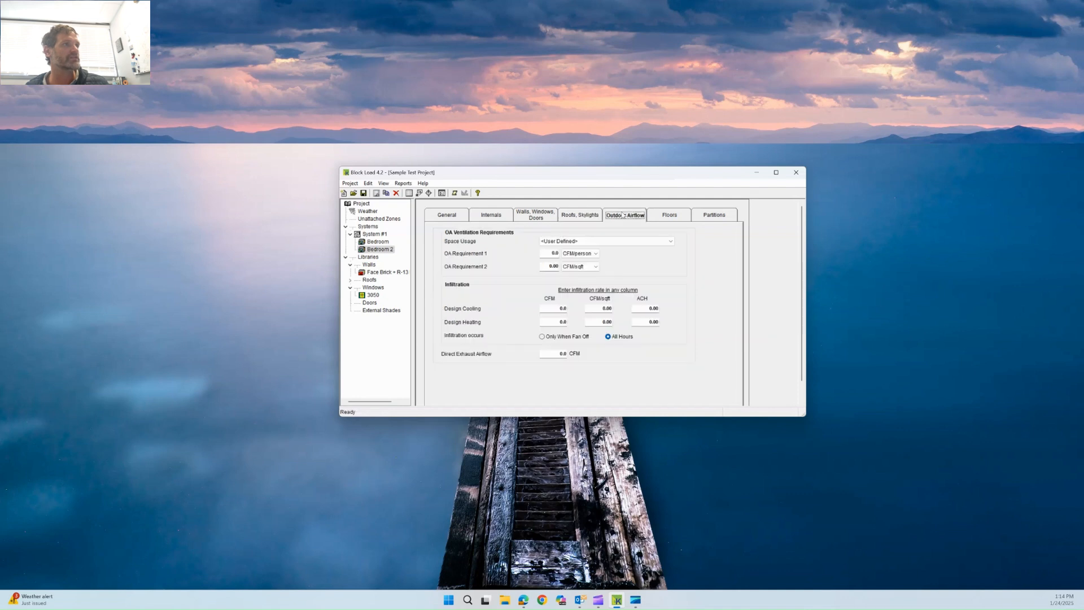
{"action": "left_click", "coordinate": [672, 217]}
{"action": "left_click", "coordinate": [718, 219]}
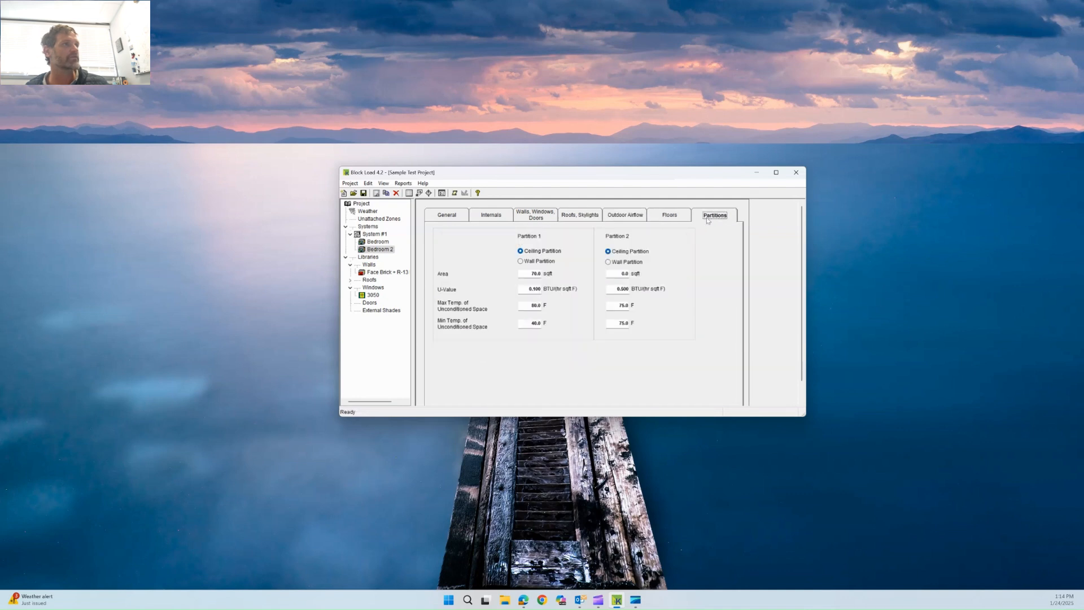
Duplicate the Bedroom 2 zone and rename the copy as Bedroom 3.
{"action": "right_click", "coordinate": [384, 253]}
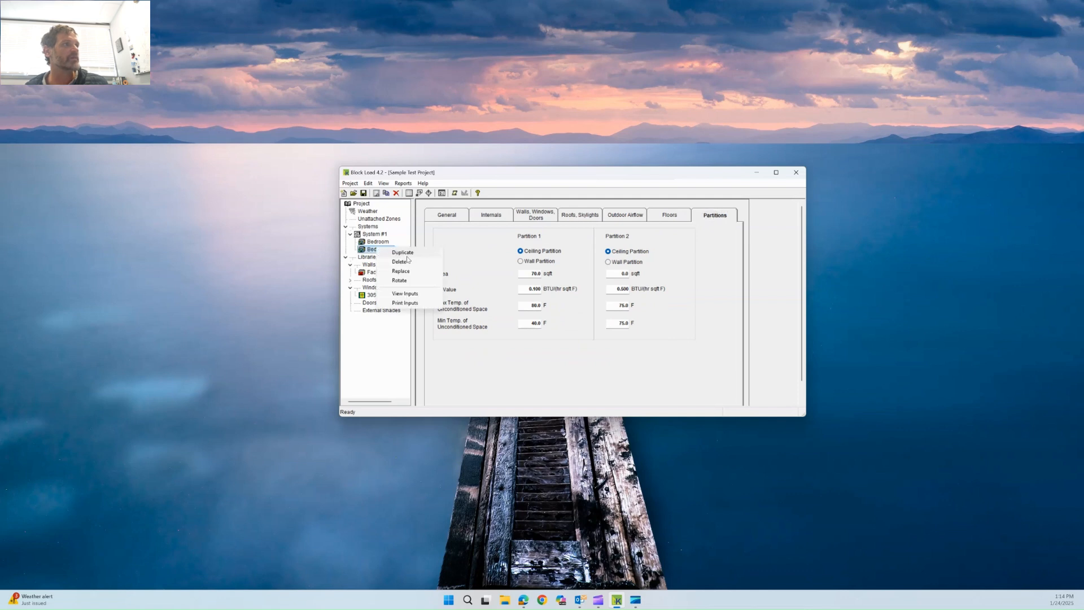
{"action": "left_click", "coordinate": [404, 253]}
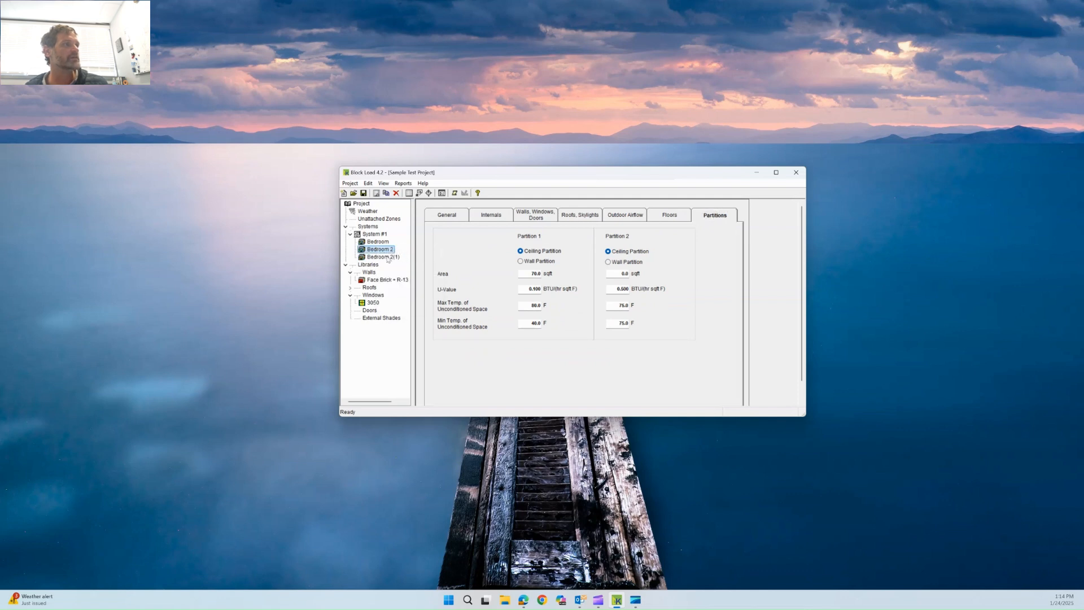
{"action": "left_click", "coordinate": [385, 257]}
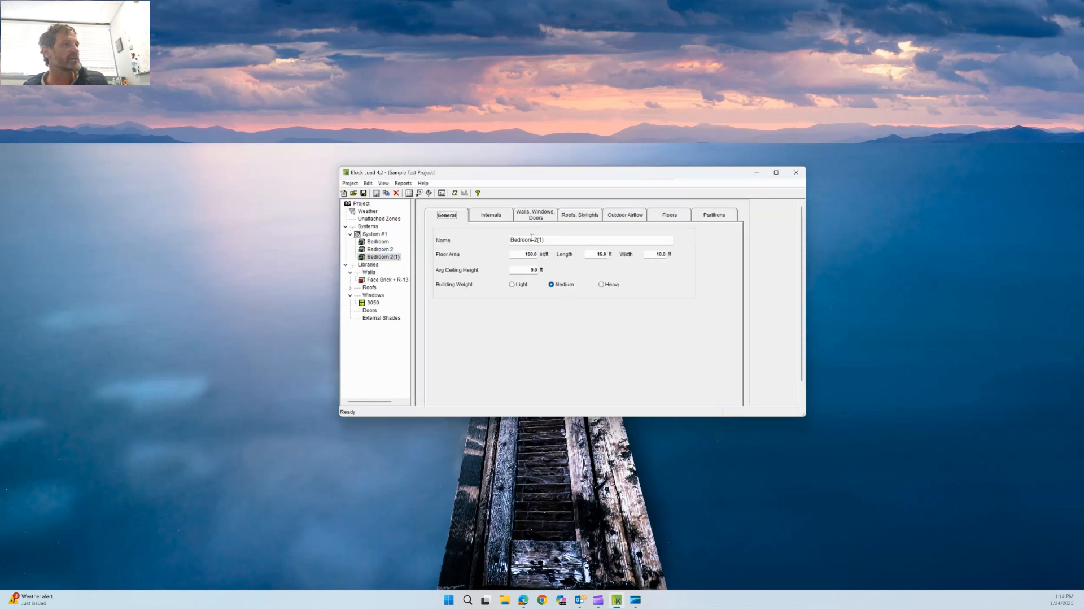
{"action": "left_click_drag", "start_coordinate": [511, 240], "coordinate": [572, 247]}
{"action": "type", "text": "3"}
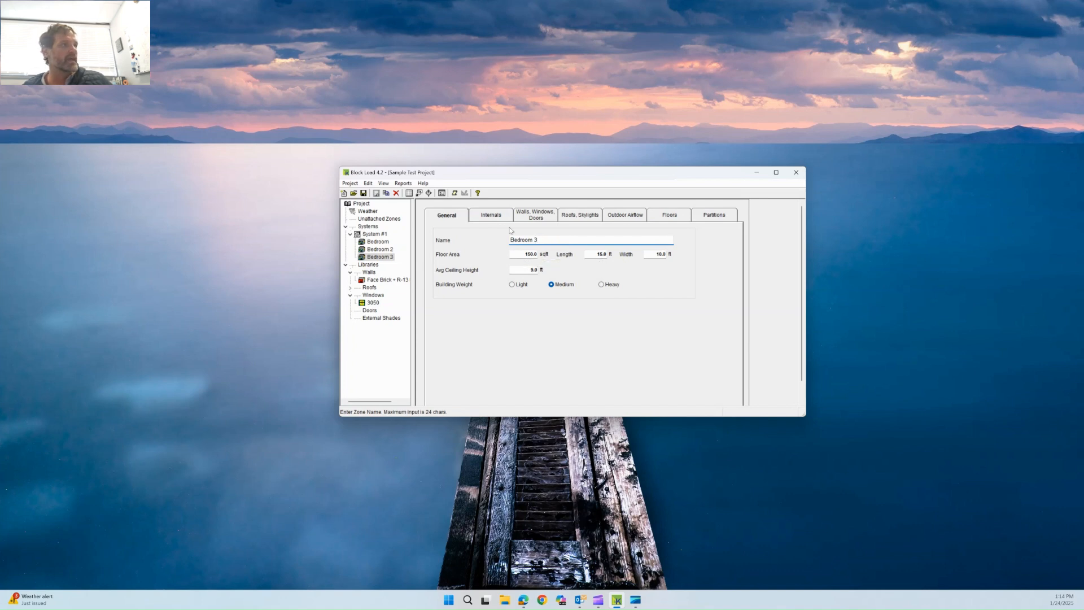
Set the orientation of Bedroom 3's wall Exposure 1 to S.
{"action": "left_click", "coordinate": [490, 218]}
{"action": "left_click", "coordinate": [535, 218]}
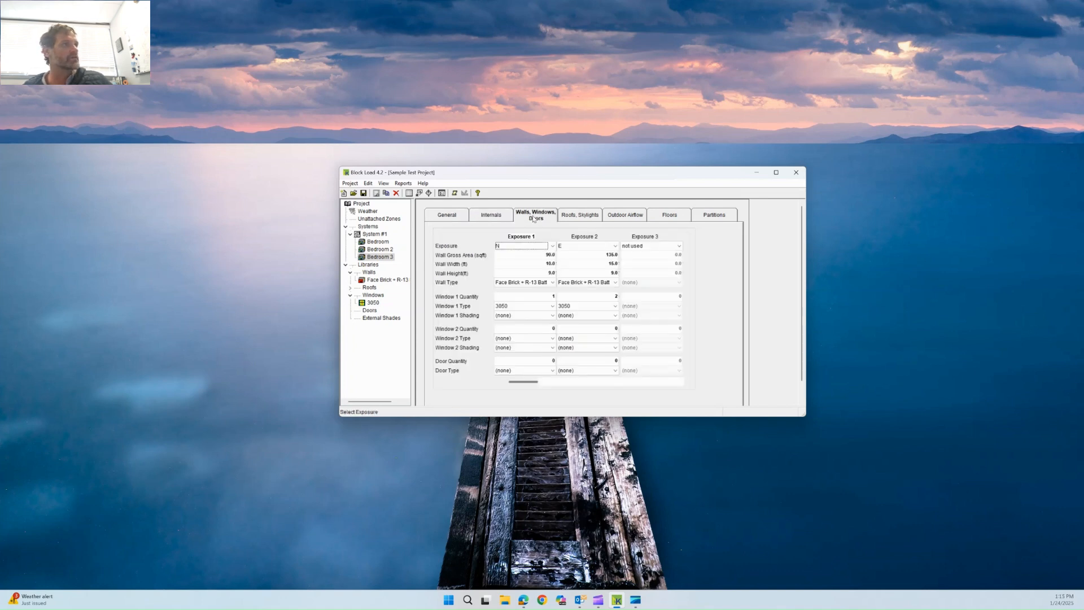
{"action": "left_click", "coordinate": [514, 249]}
{"action": "left_click", "coordinate": [551, 248]}
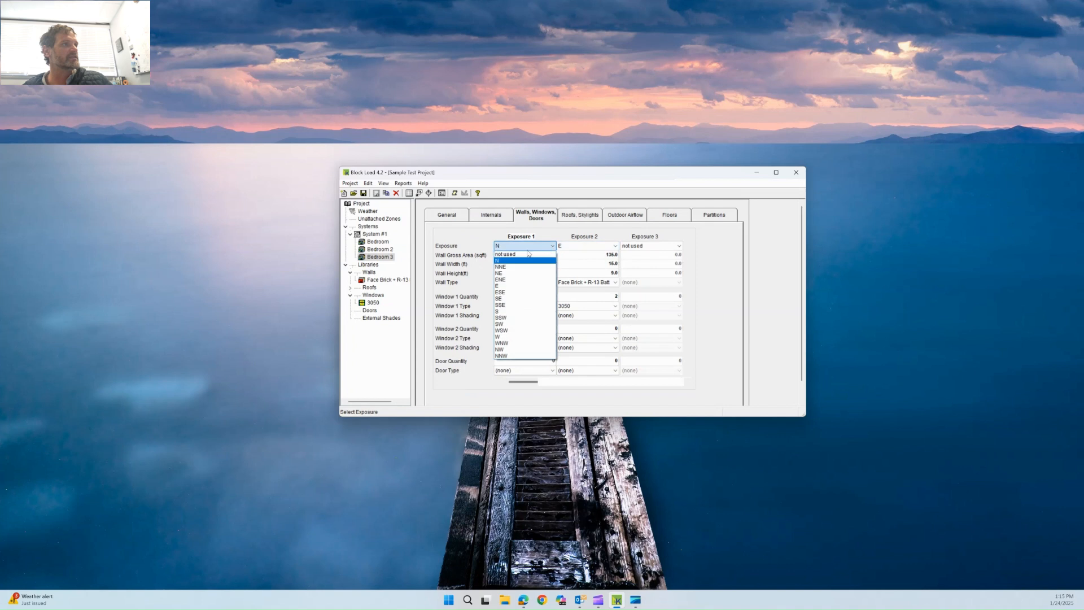
{"action": "left_click", "coordinate": [509, 310]}
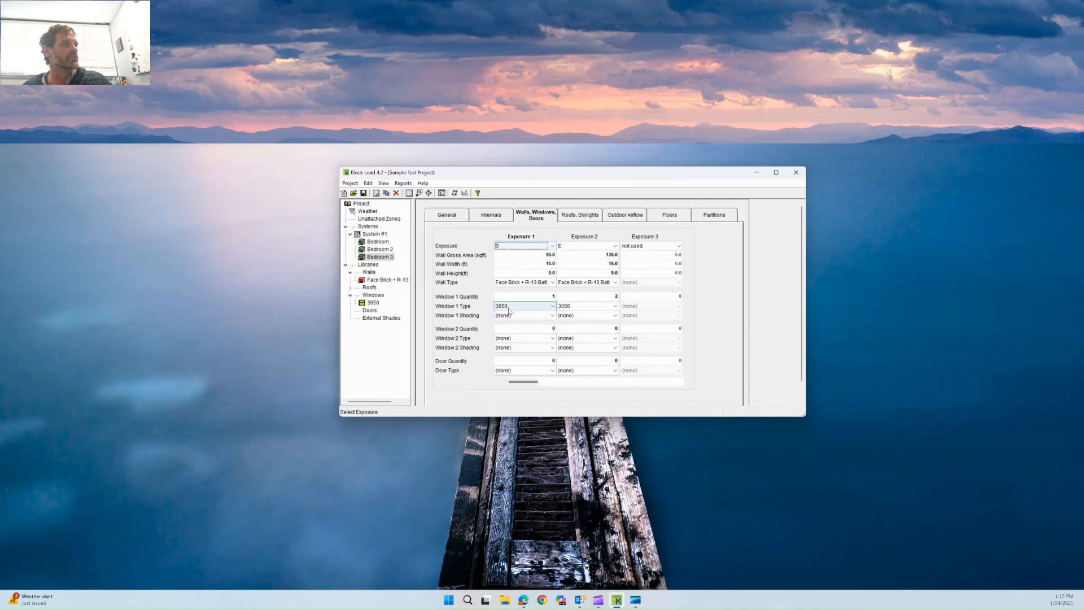
Duplicate the Bedroom 3 zone and rename the copy as Bedroom 4.
{"action": "right_click", "coordinate": [388, 257]}
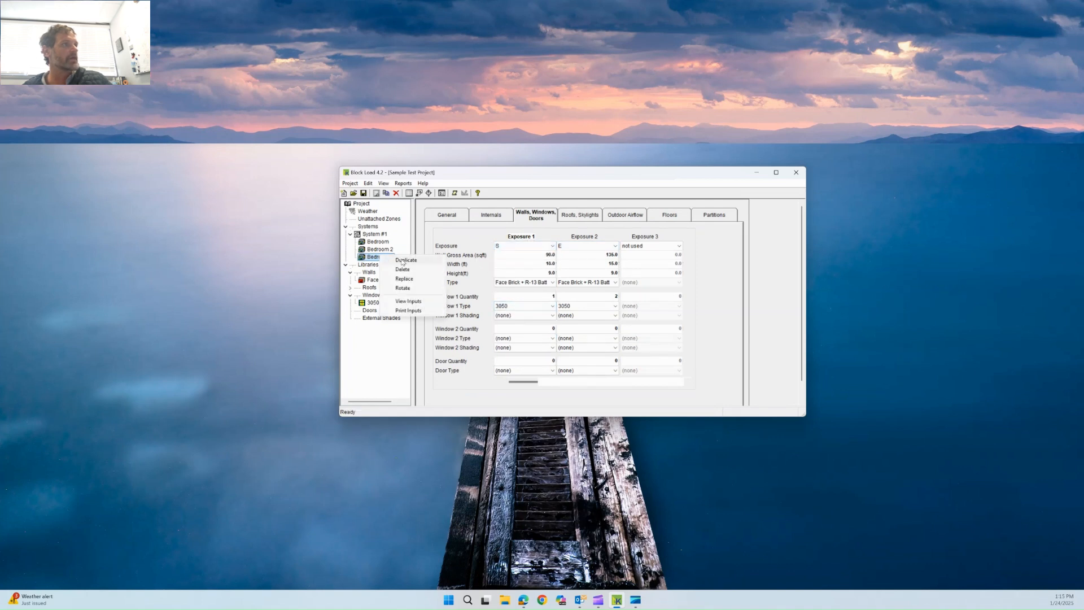
{"action": "left_click", "coordinate": [404, 261]}
{"action": "left_click", "coordinate": [378, 265]}
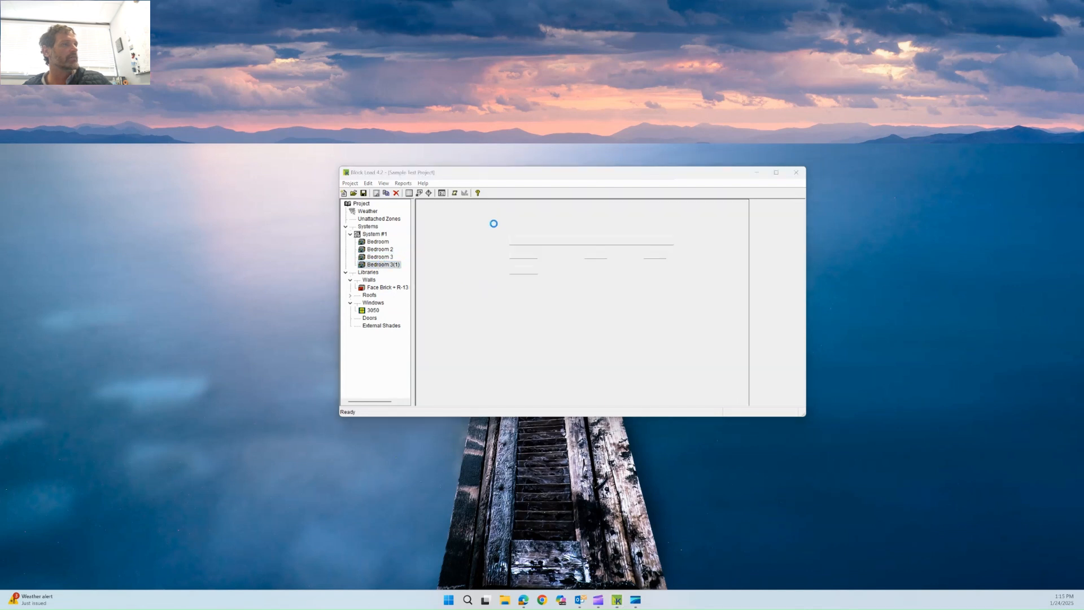
{"action": "left_click", "coordinate": [539, 240]}
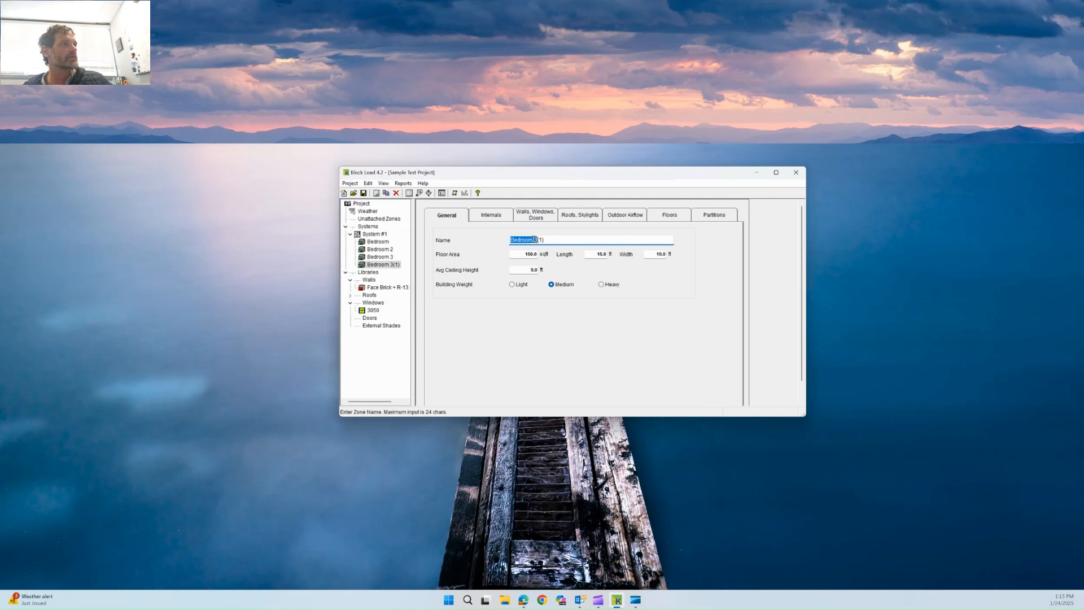
{"action": "left_click_drag", "start_coordinate": [539, 239], "coordinate": [572, 239]}
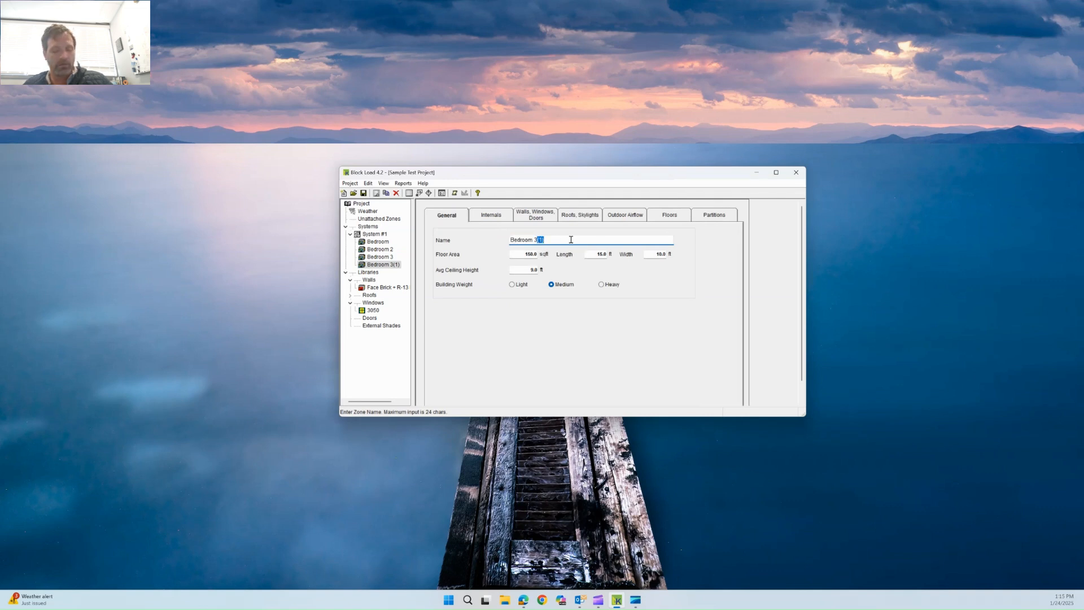
{"action": "key", "text": "BackSpace"}
{"action": "key", "text": "BackSpace"}
{"action": "type", "text": "4"}
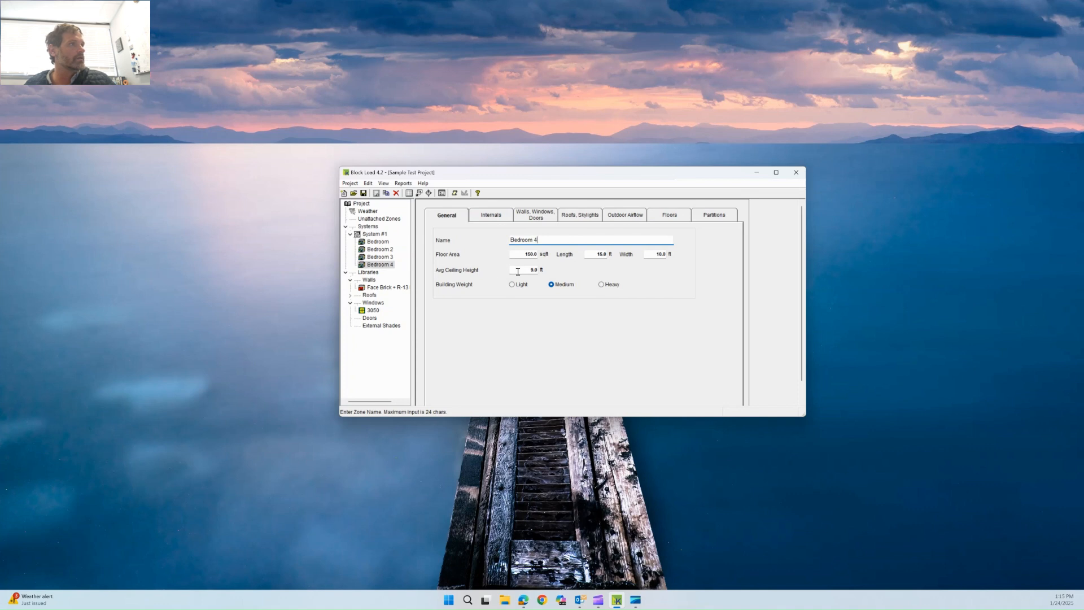
Set the orientation of Bedroom 4's wall Exposure 2 to W.
{"action": "left_click", "coordinate": [533, 213]}
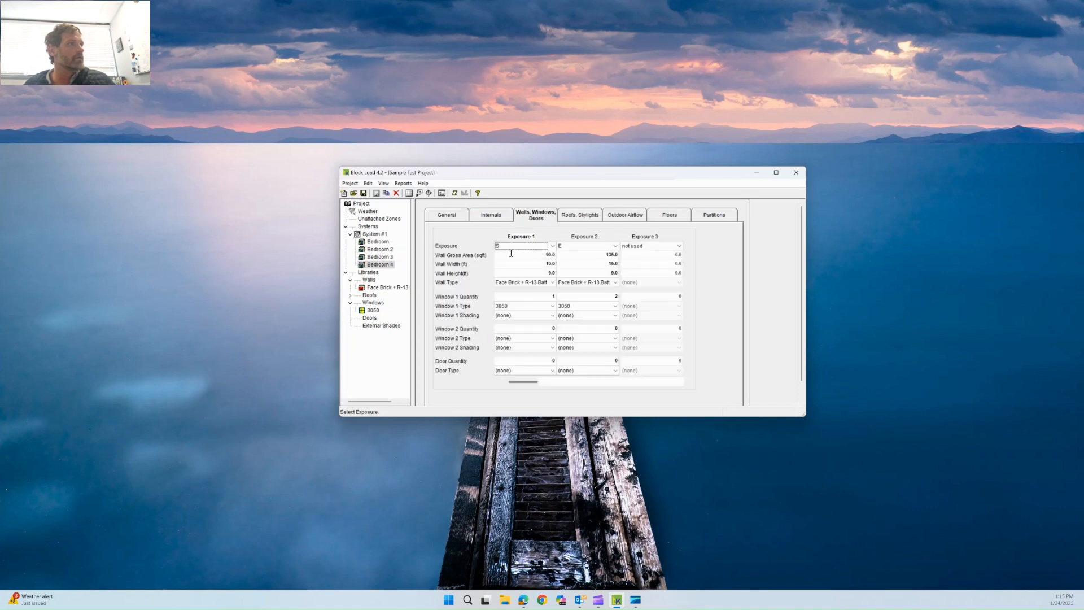
{"action": "left_click", "coordinate": [617, 247]}
{"action": "left_click", "coordinate": [594, 334]}
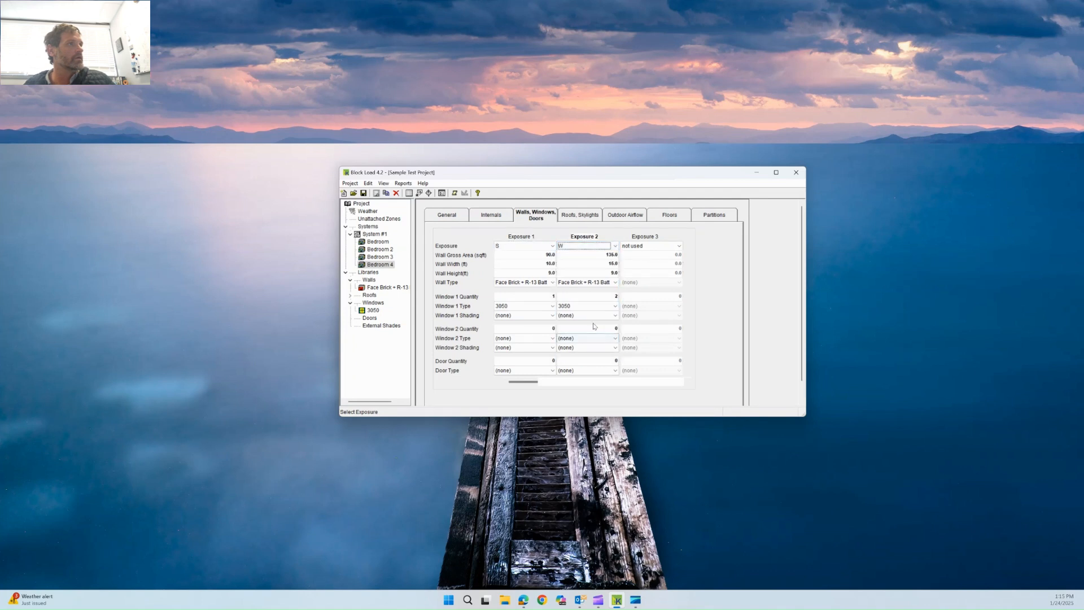
Create the Default Door Assembly door type for wall Exposure 1 of the Bedroom zone and enter its door area.
{"action": "left_click", "coordinate": [366, 234]}
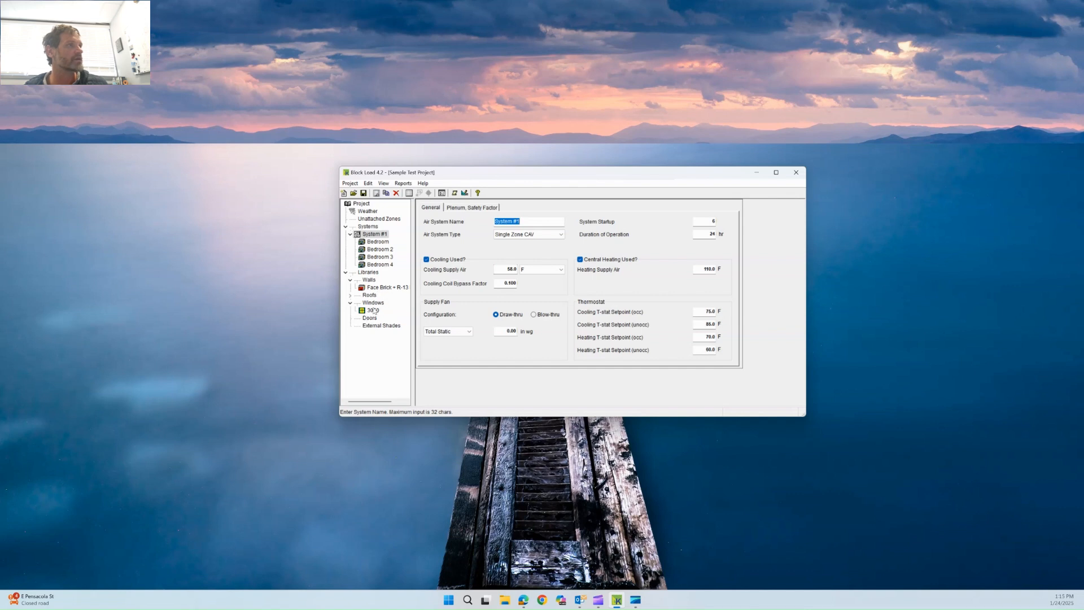
{"action": "left_click", "coordinate": [371, 243]}
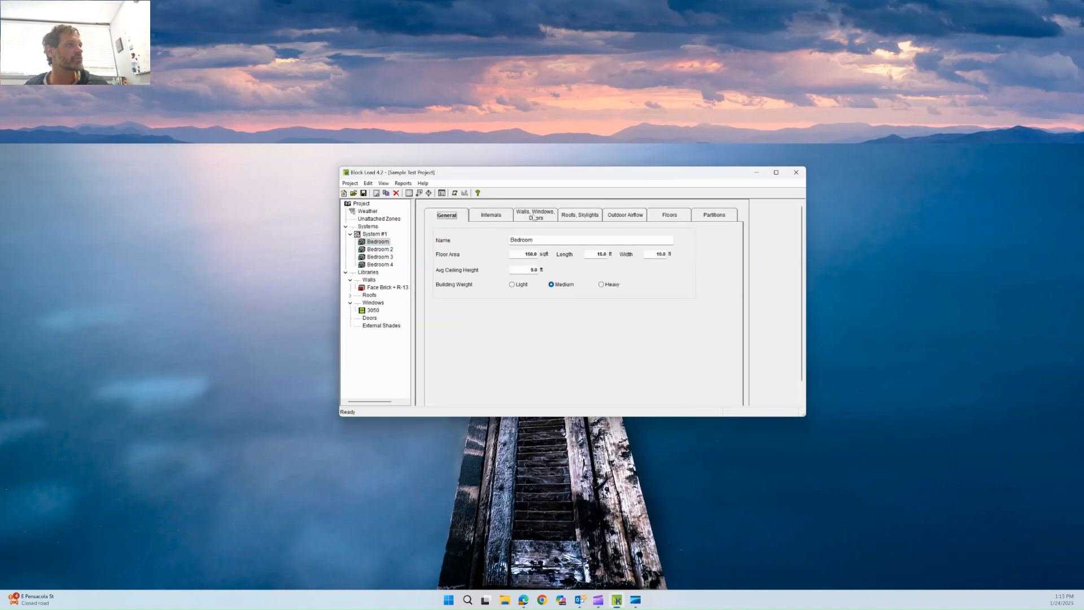
{"action": "left_click", "coordinate": [534, 217]}
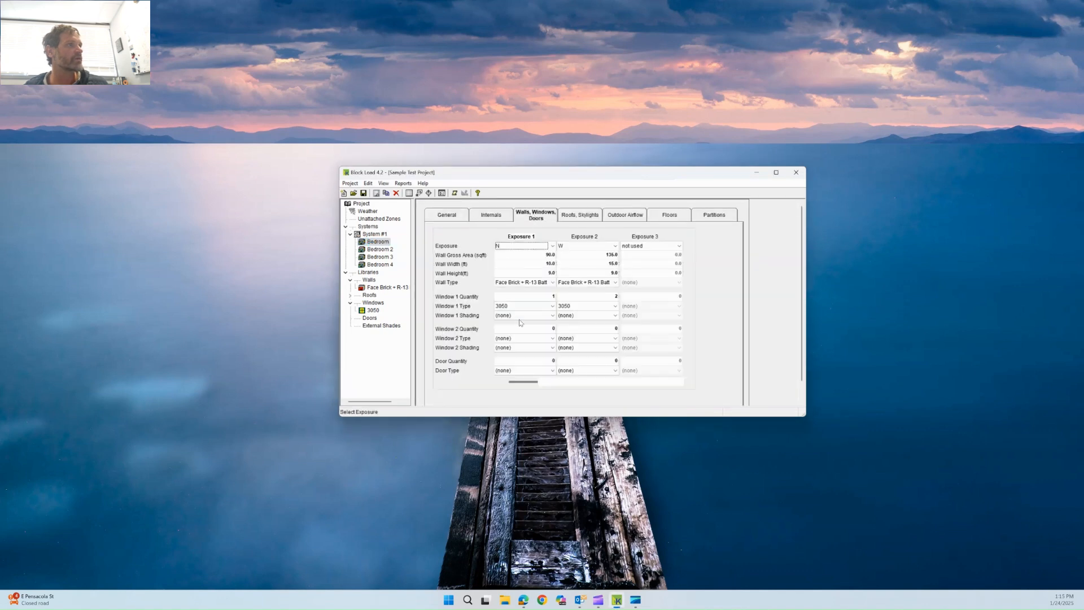
{"action": "left_click", "coordinate": [526, 360]}
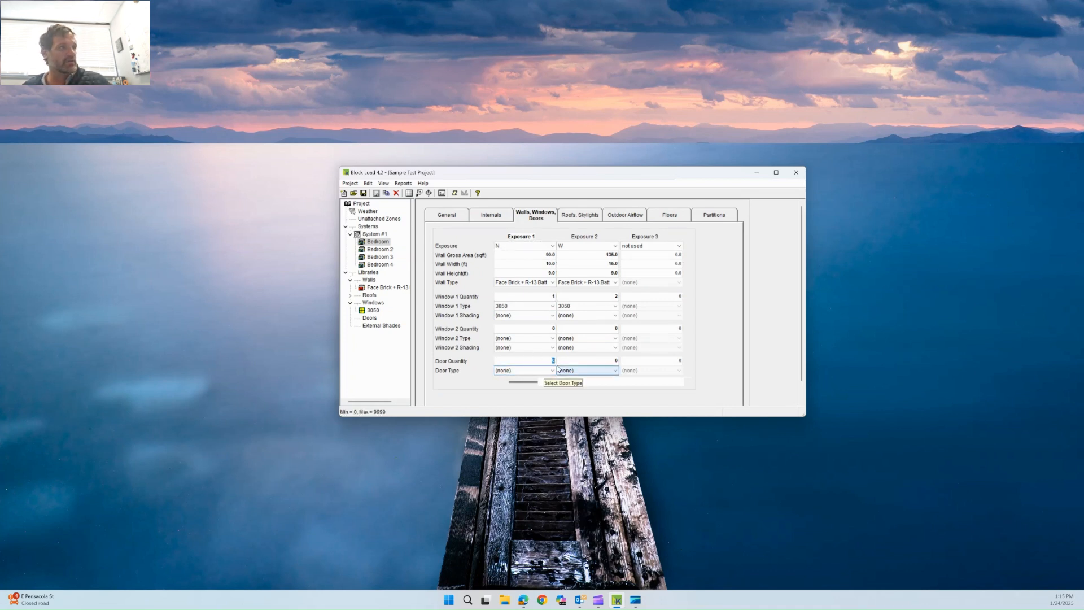
{"action": "type", "text": "21"}
{"action": "left_click", "coordinate": [525, 370]}
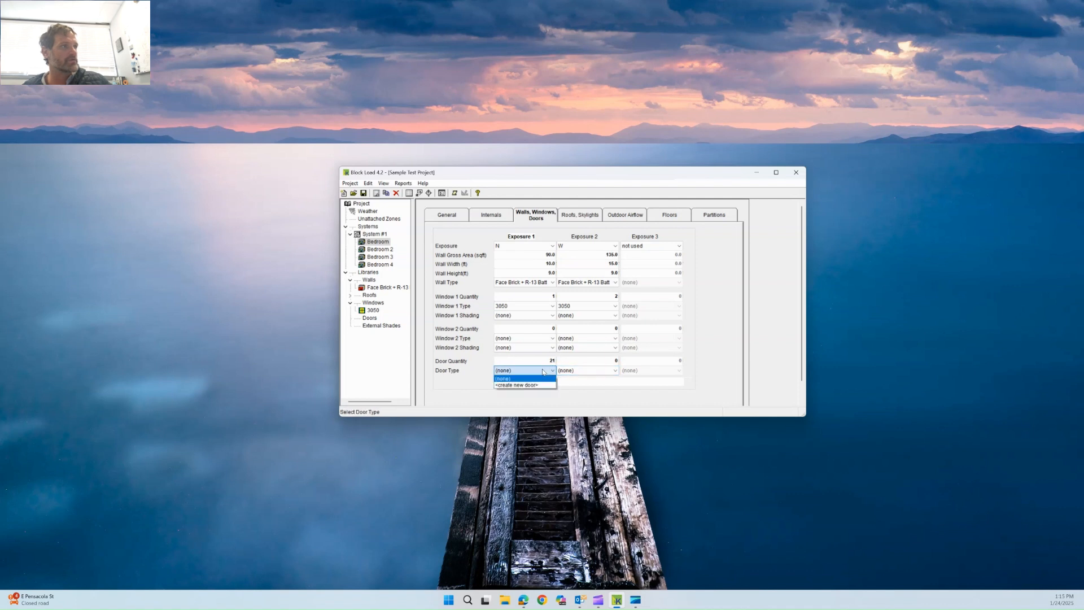
{"action": "left_click", "coordinate": [523, 385]}
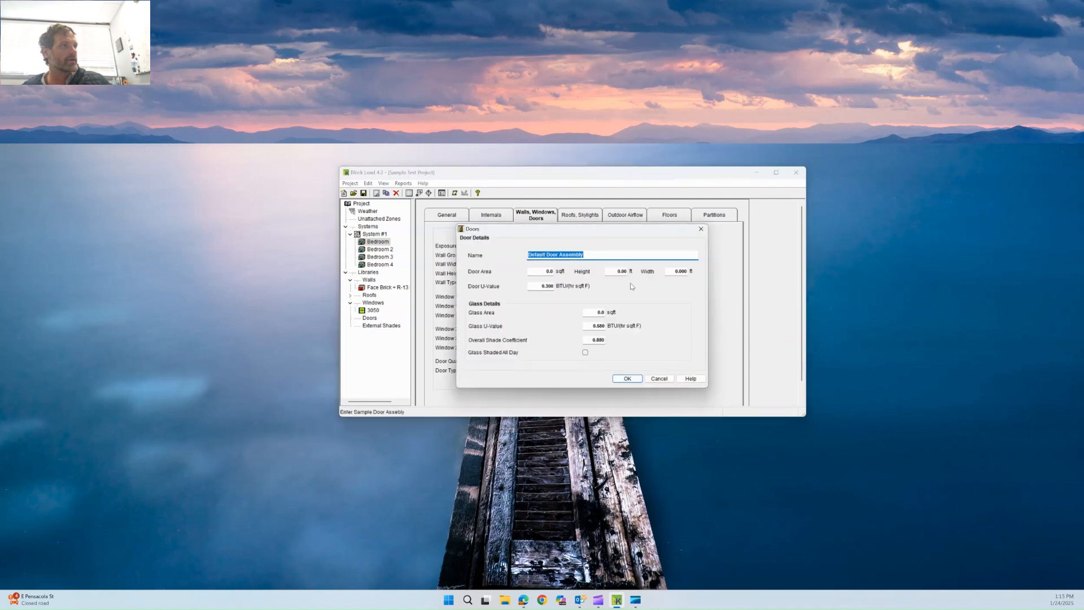
{"action": "left_click", "coordinate": [540, 272]}
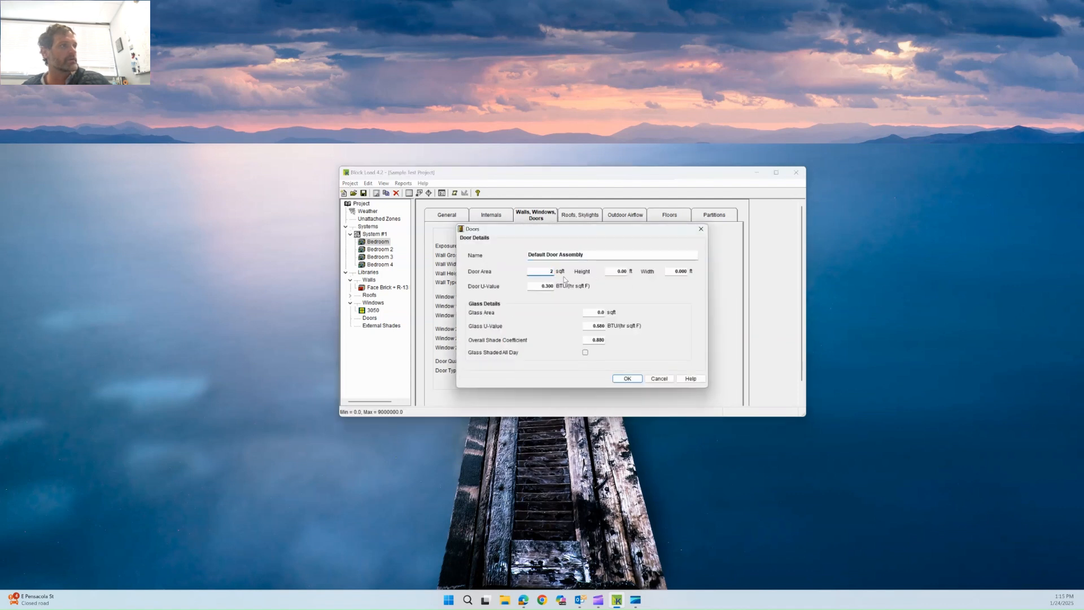
{"action": "left_click", "coordinate": [616, 272]}
{"action": "left_click", "coordinate": [622, 380]}
Set the door quantity of Bedroom's Exposure 1 to 1 and assign Default Door Assembly as its door type.
{"action": "double_click", "coordinate": [552, 361]}
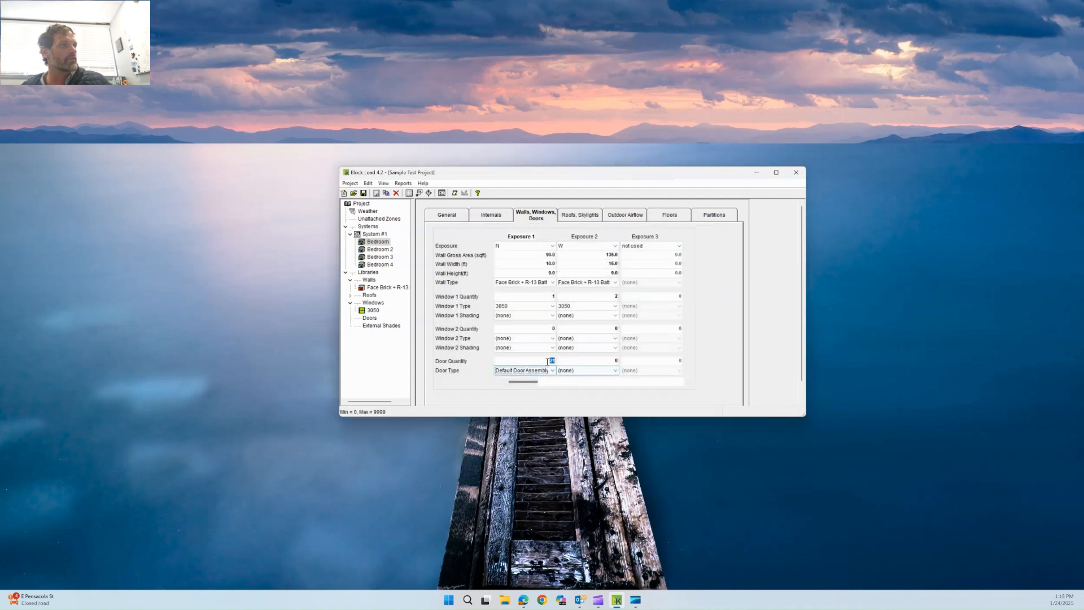
{"action": "type", "text": "1"}
{"action": "left_click", "coordinate": [548, 370]}
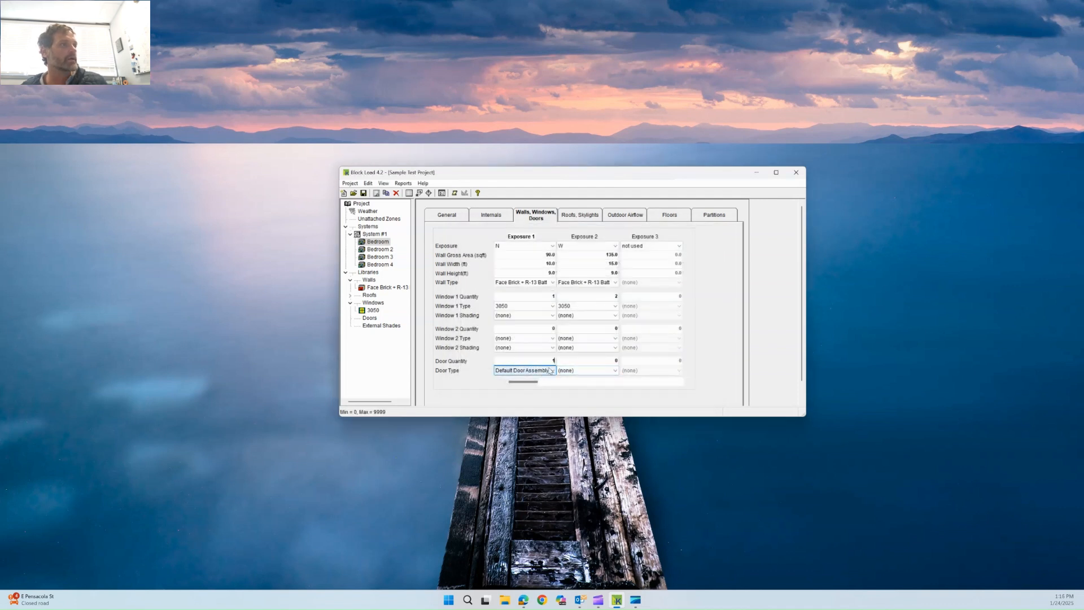
{"action": "left_click", "coordinate": [553, 371]}
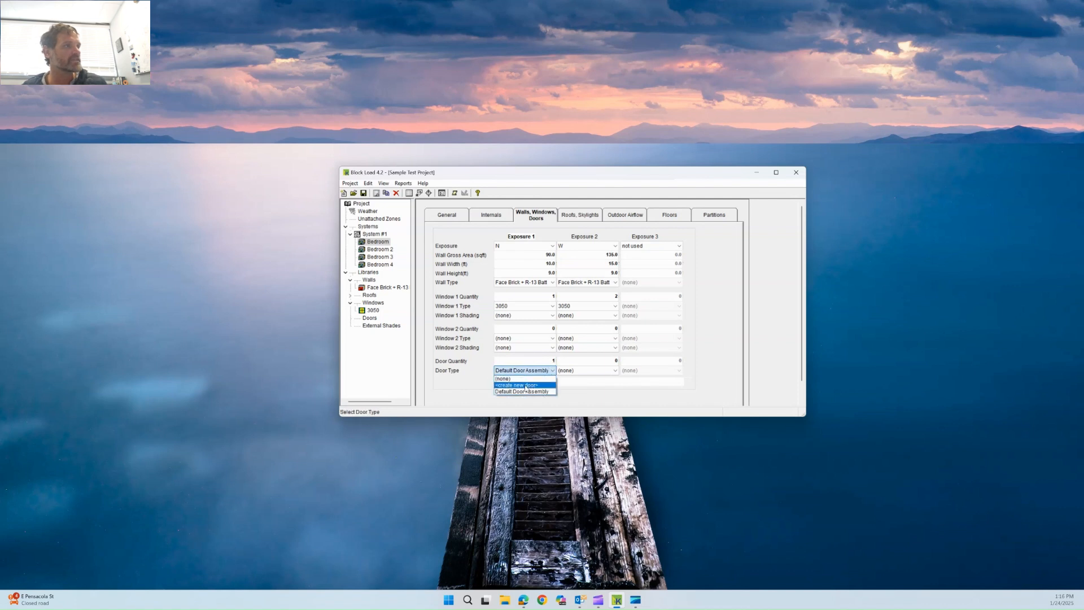
{"action": "left_click", "coordinate": [519, 392]}
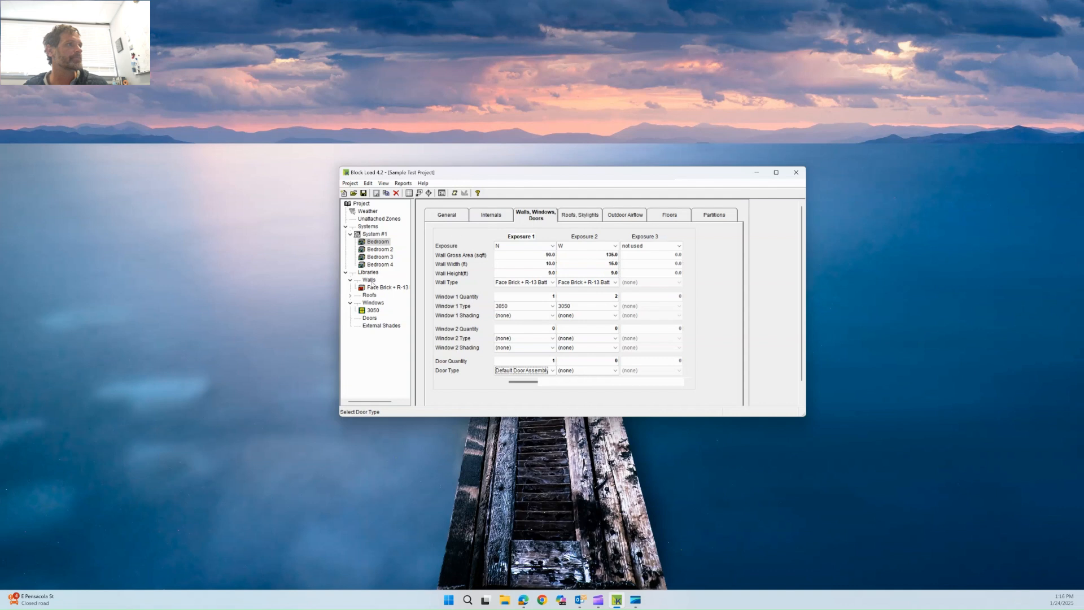
{"action": "left_click", "coordinate": [374, 264]}
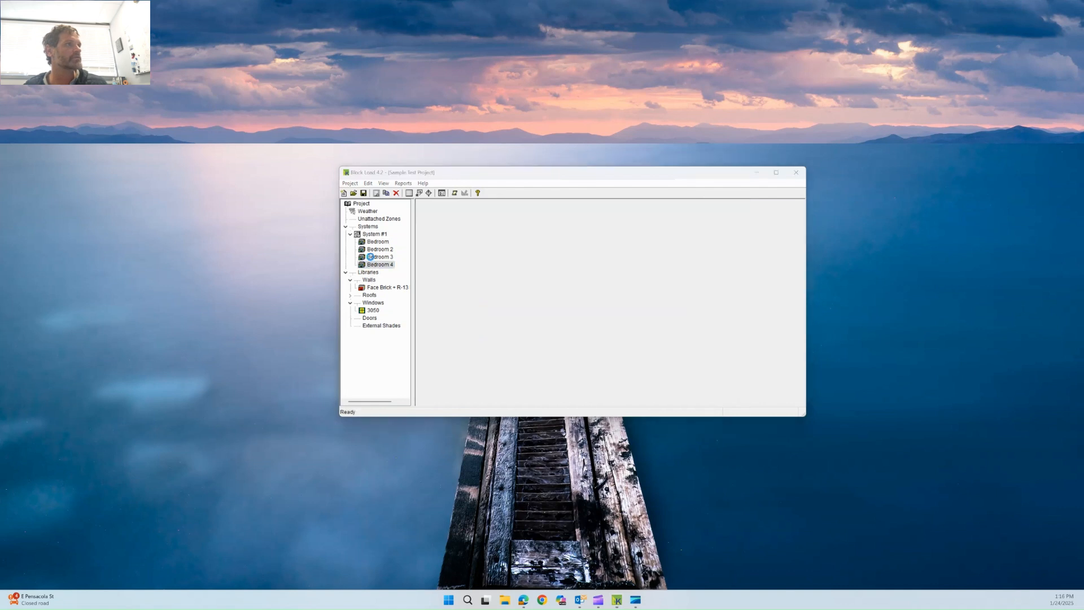
{"action": "left_click", "coordinate": [372, 257]}
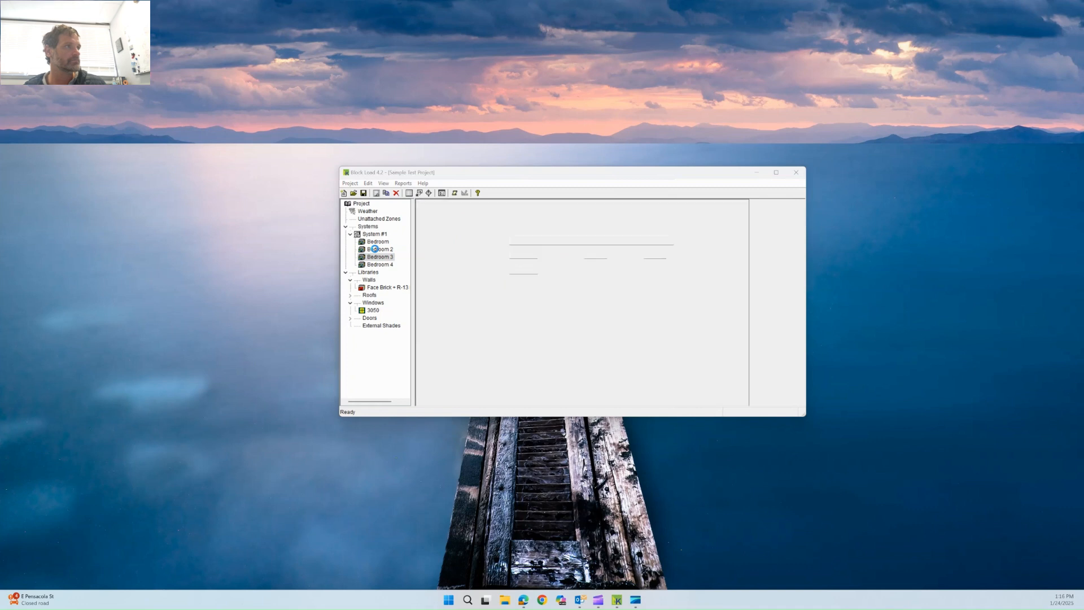
{"action": "left_click", "coordinate": [375, 249]}
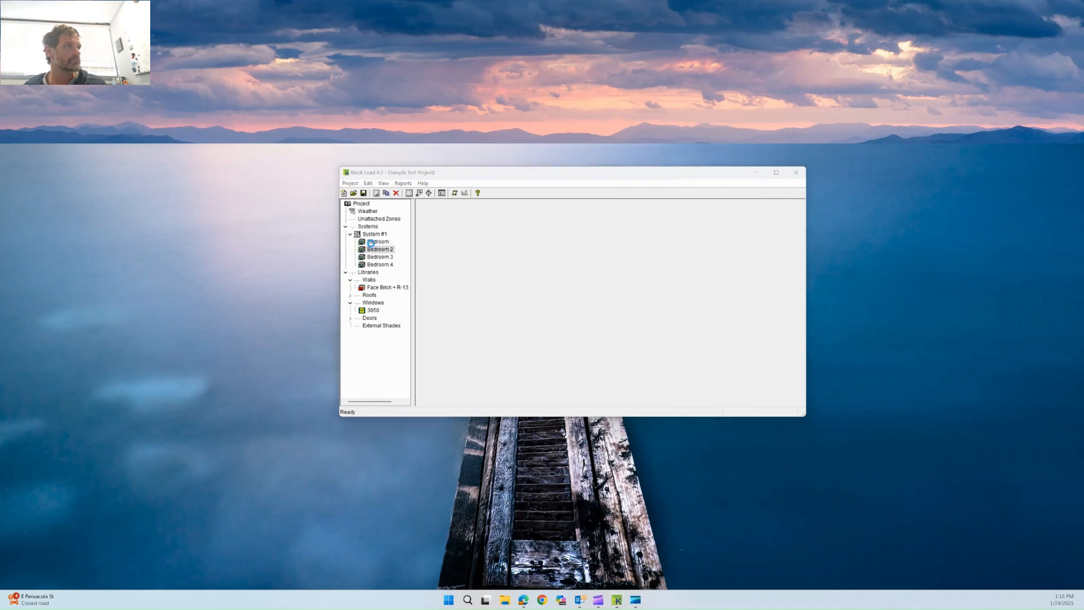
For System #1, set the duration of operation to 24 hours and the heating supply air temperature to 85 F.
{"action": "left_click", "coordinate": [376, 234]}
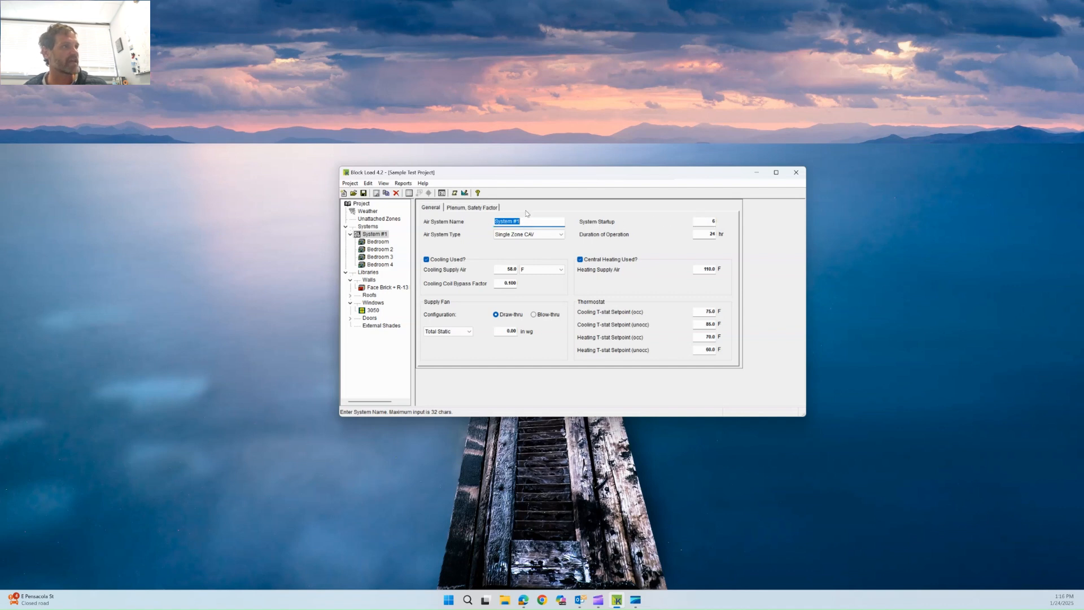
{"action": "left_click", "coordinate": [705, 232]}
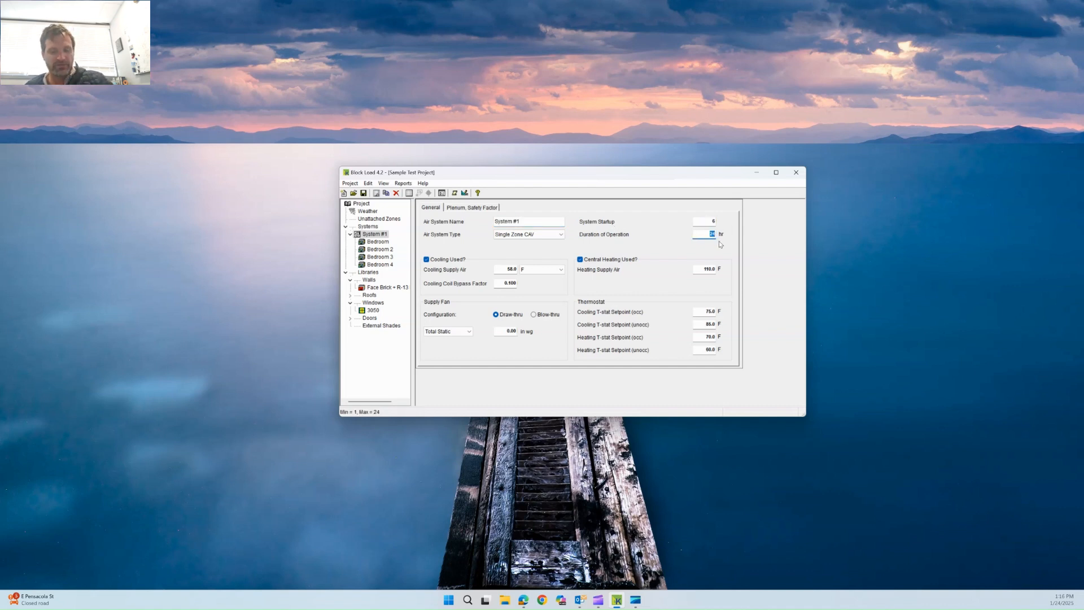
{"action": "key", "text": "BackSpace"}
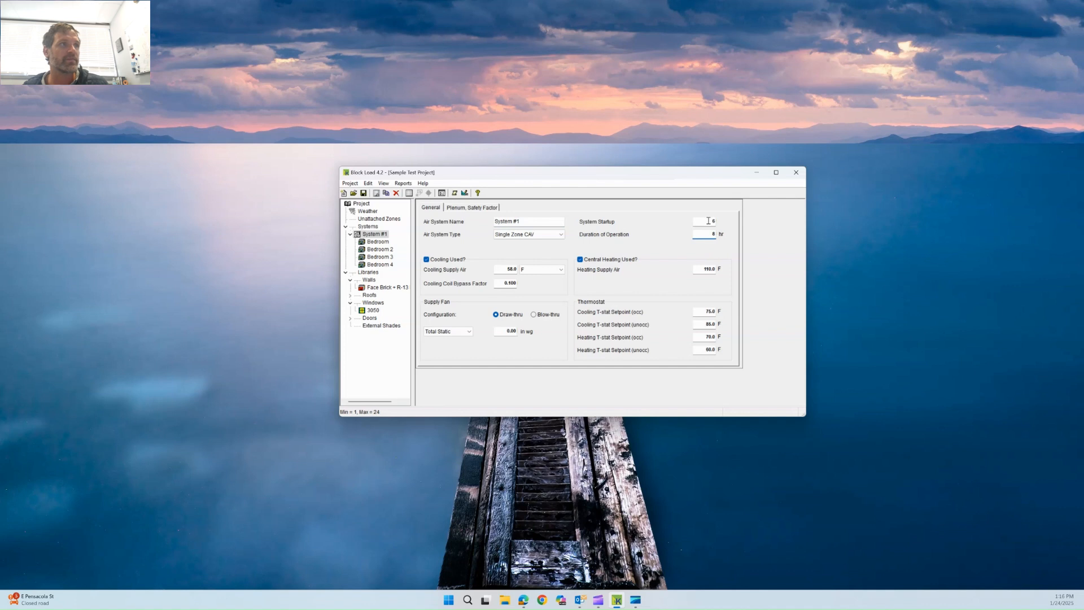
{"action": "type", "text": "6"}
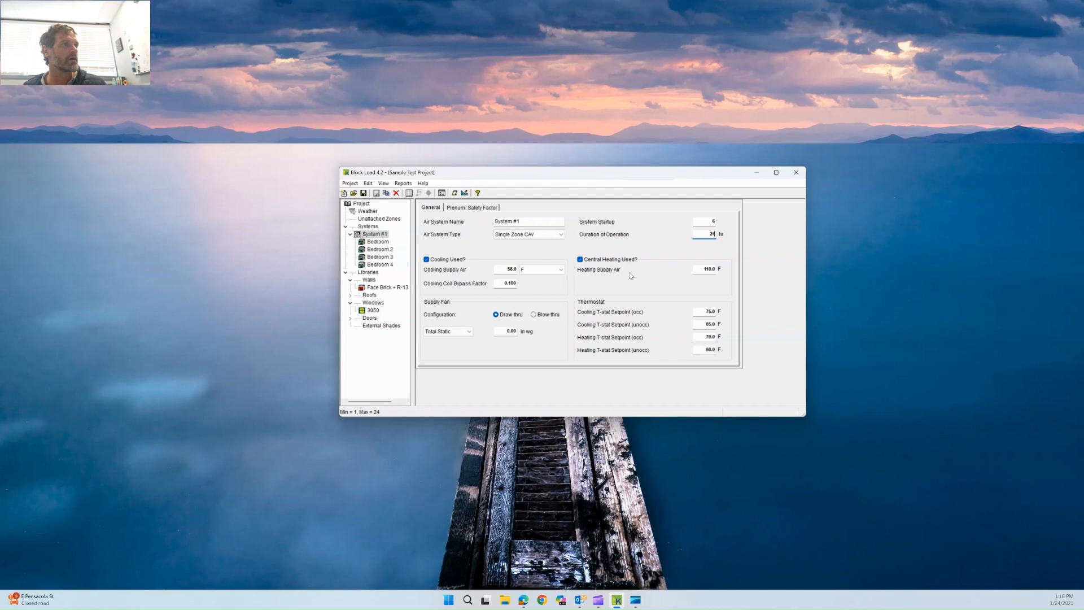
{"action": "left_click", "coordinate": [697, 273]}
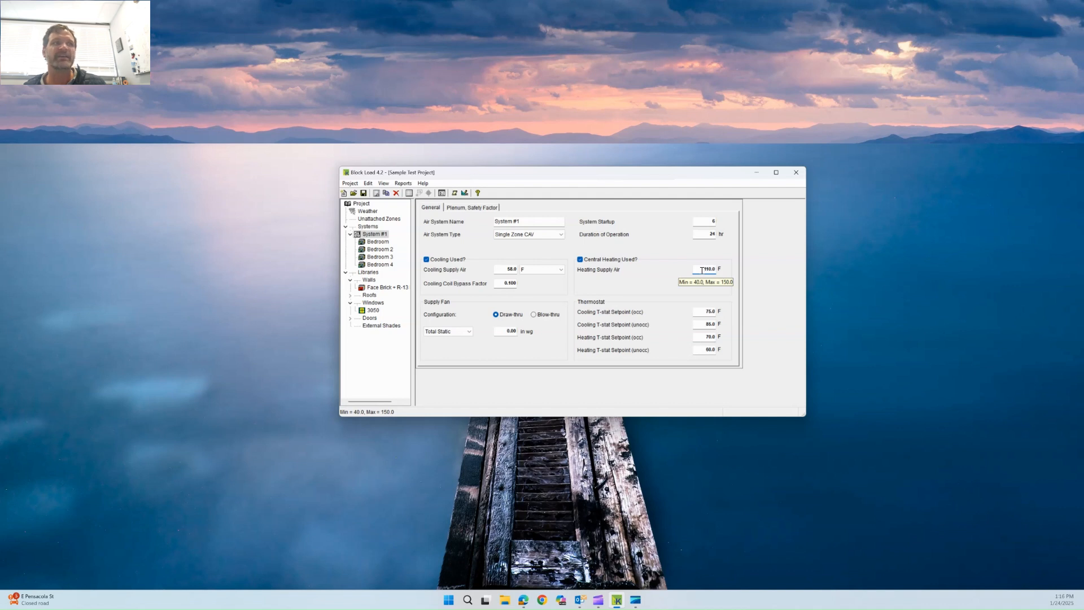
{"action": "left_click_drag", "start_coordinate": [702, 271], "coordinate": [729, 268]}
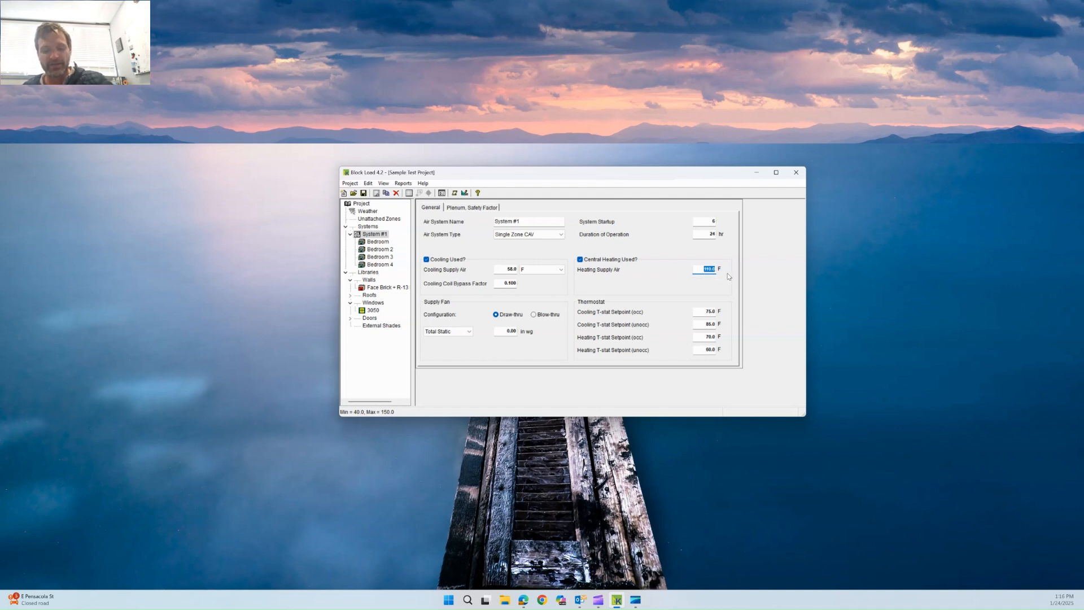
{"action": "type", "text": "85"}
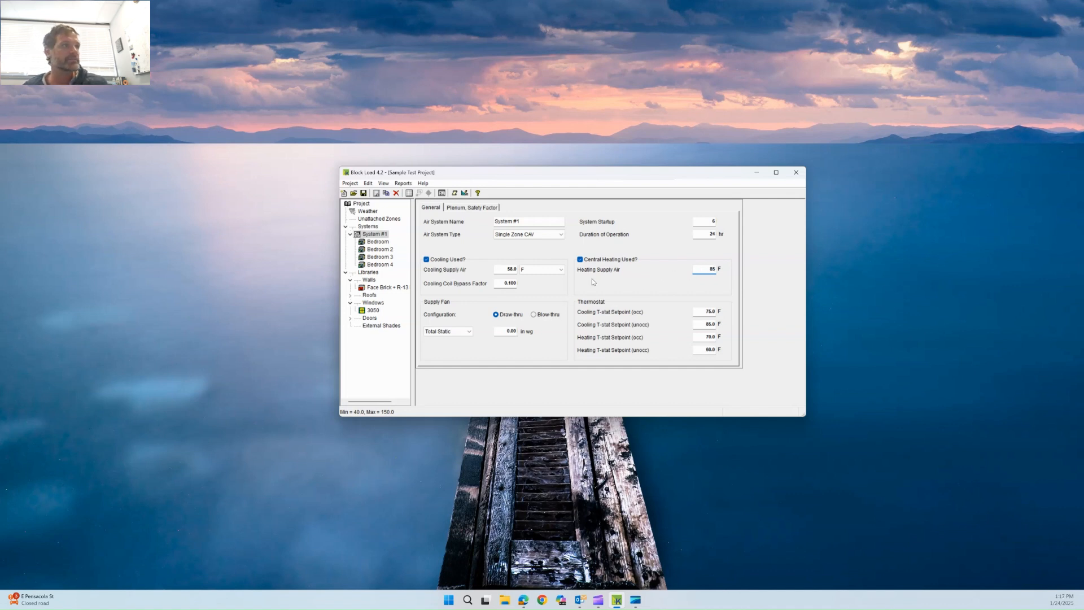
{"action": "double_click", "coordinate": [713, 269]}
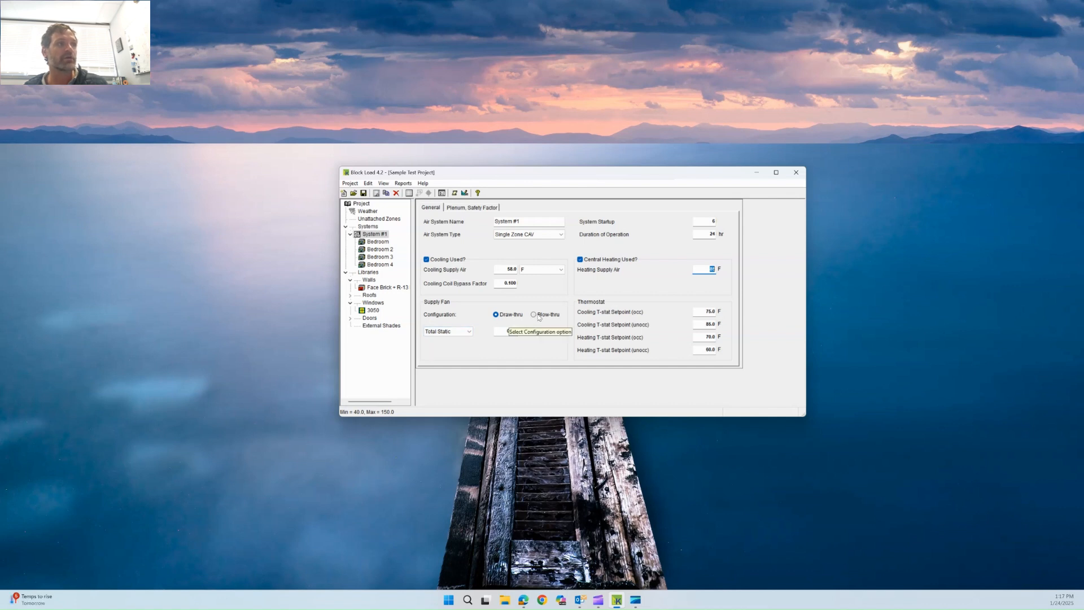
Set the supply fan's total static pressure for System #1 to 0.5 in wg.
{"action": "left_click", "coordinate": [501, 332]}
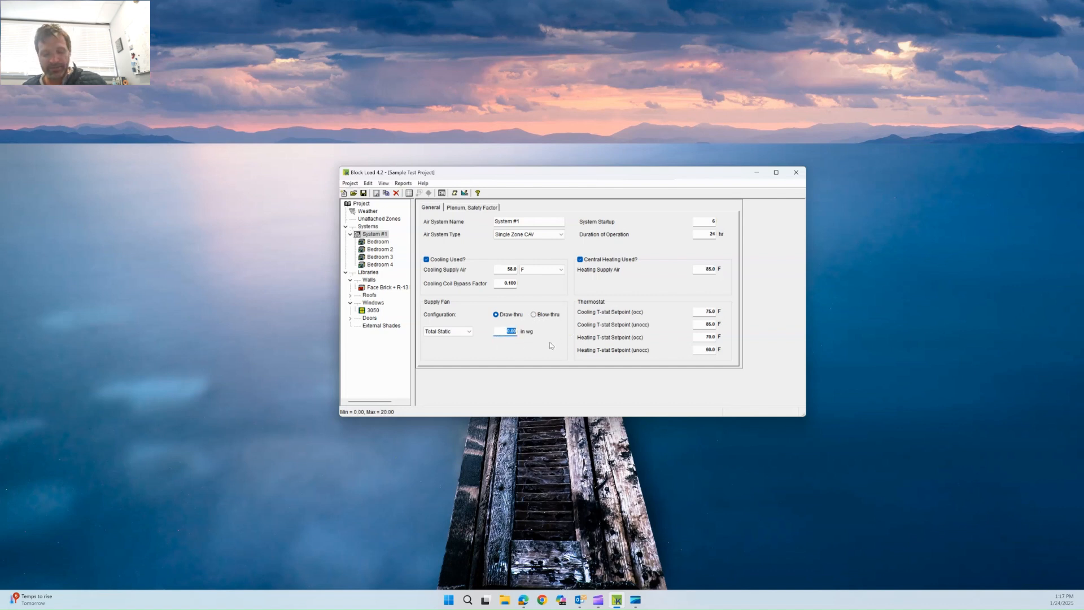
{"action": "key", "text": "BackSpace"}
{"action": "type", "text": ".5"}
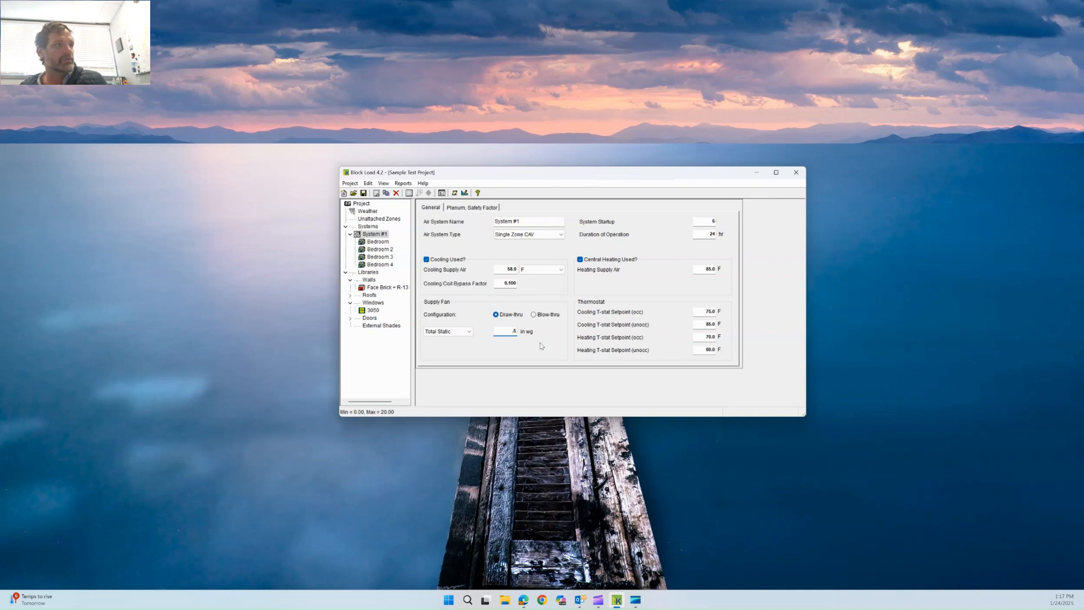
{"action": "left_click", "coordinate": [508, 333]}
{"action": "type", "text": "0"}
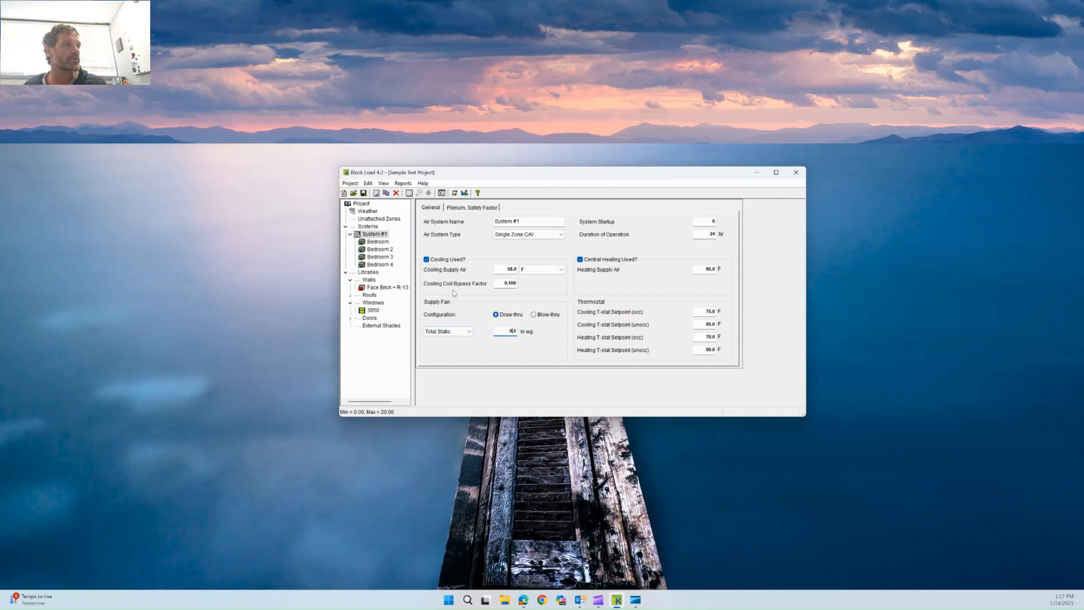
Review the return air plenum and safety factor settings of System #1 alongside its general settings.
{"action": "left_click", "coordinate": [477, 207]}
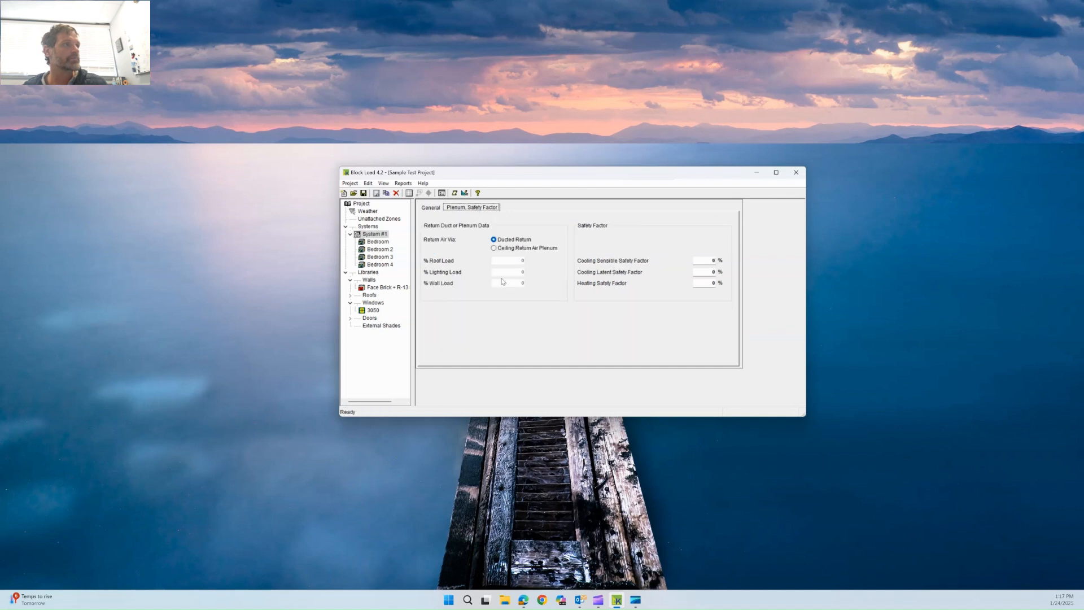
{"action": "left_click", "coordinate": [700, 261]}
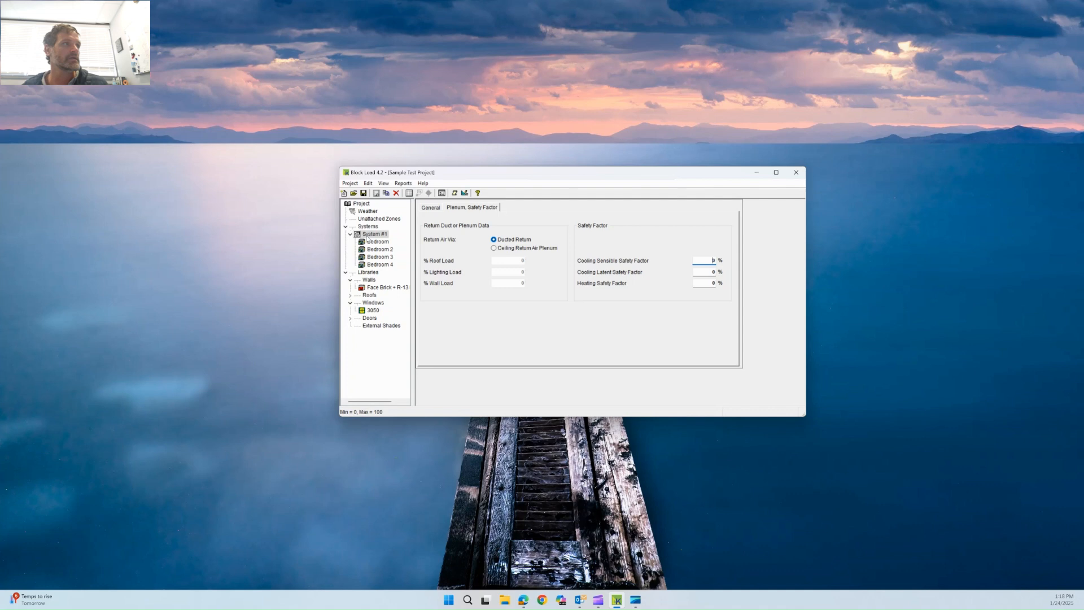
{"action": "left_click", "coordinate": [432, 208]}
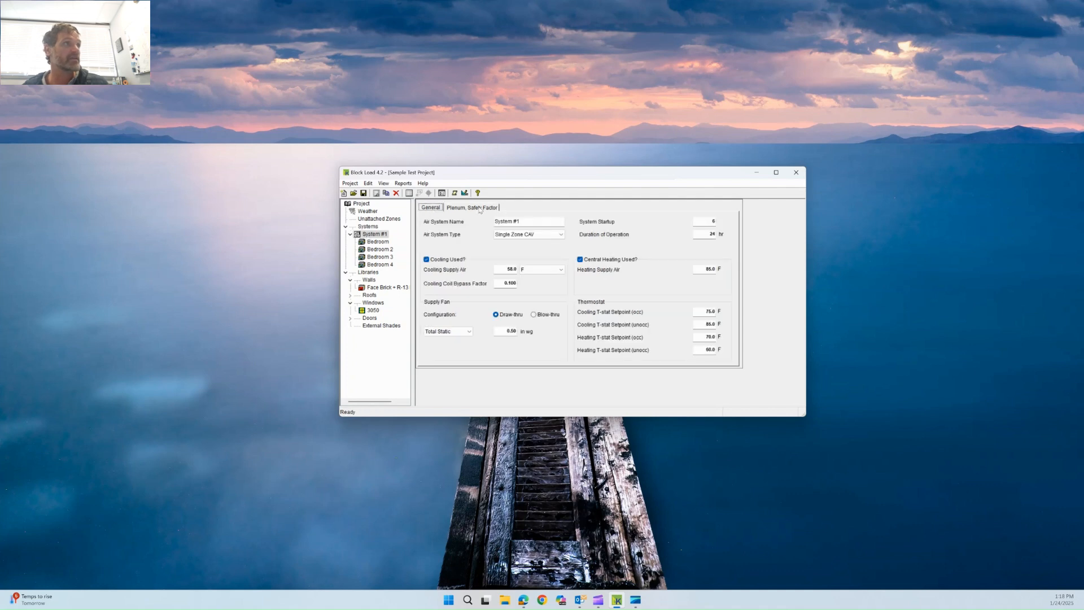
{"action": "left_click", "coordinate": [470, 207]}
{"action": "left_click", "coordinate": [428, 208]}
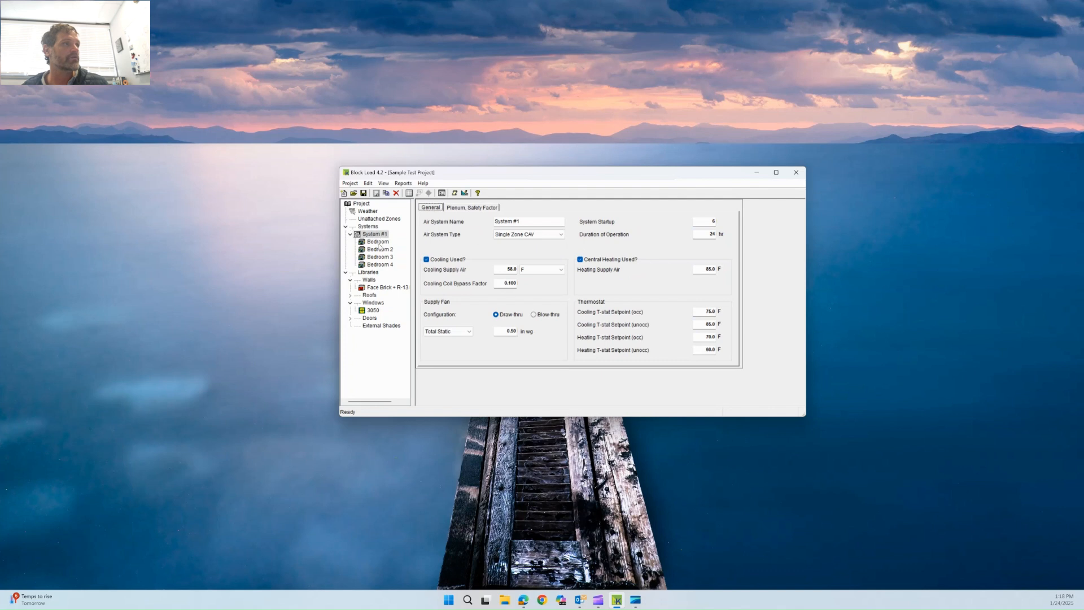
For System #1, select the System Sizing, System Load and Zone Load summaries, exclude the psychrometrics graph, and preview the design load reports.
{"action": "left_click", "coordinate": [464, 194]}
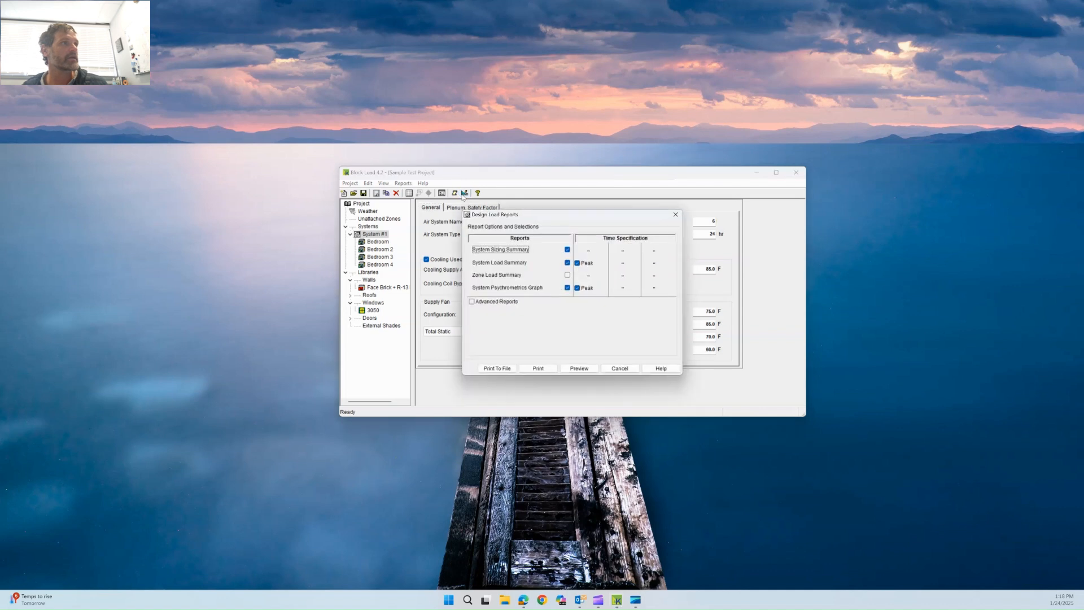
{"action": "left_click", "coordinate": [568, 263]}
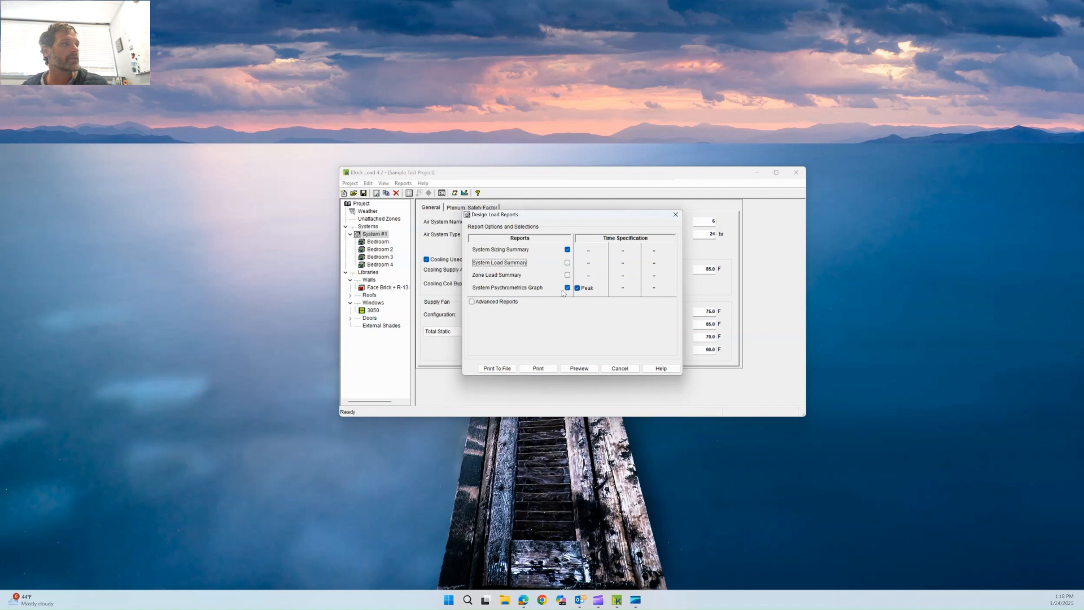
{"action": "left_click", "coordinate": [568, 288]}
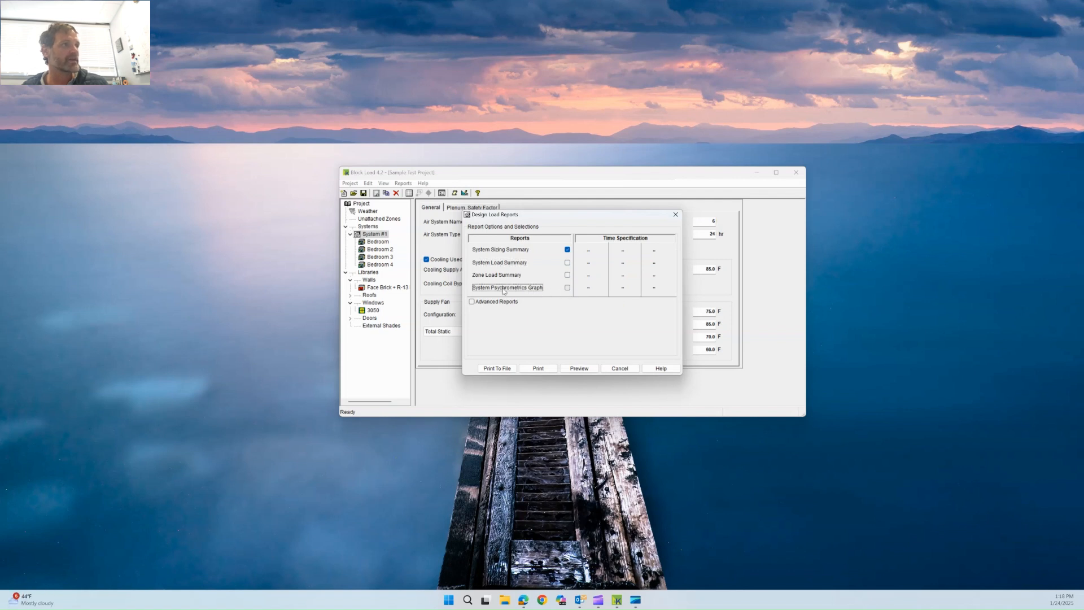
{"action": "left_click", "coordinate": [568, 263]}
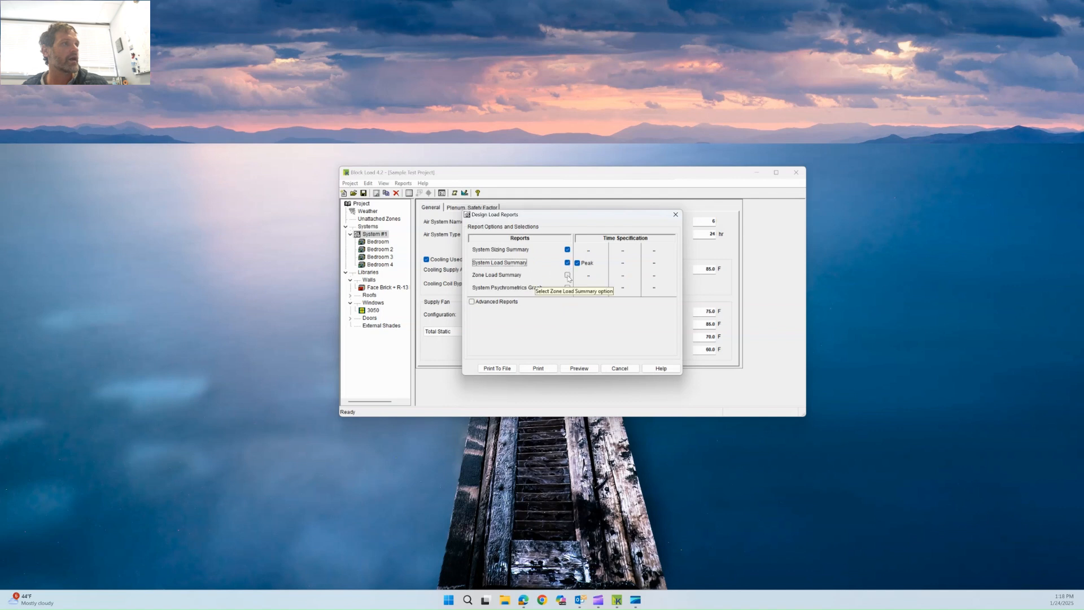
{"action": "left_click", "coordinate": [567, 263]}
{"action": "left_click", "coordinate": [568, 275]}
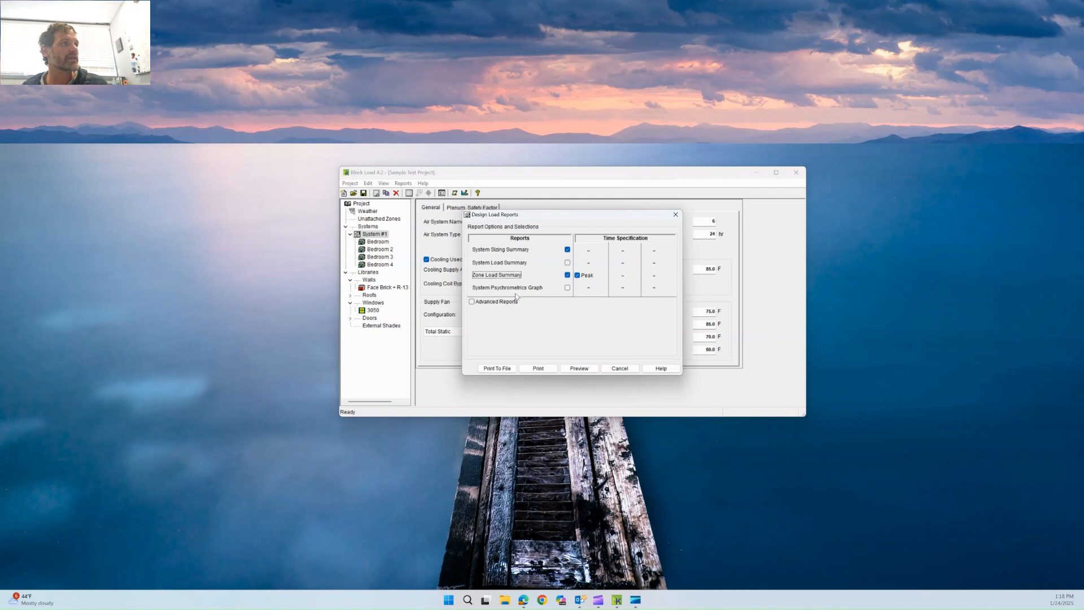
{"action": "left_click", "coordinate": [472, 303]}
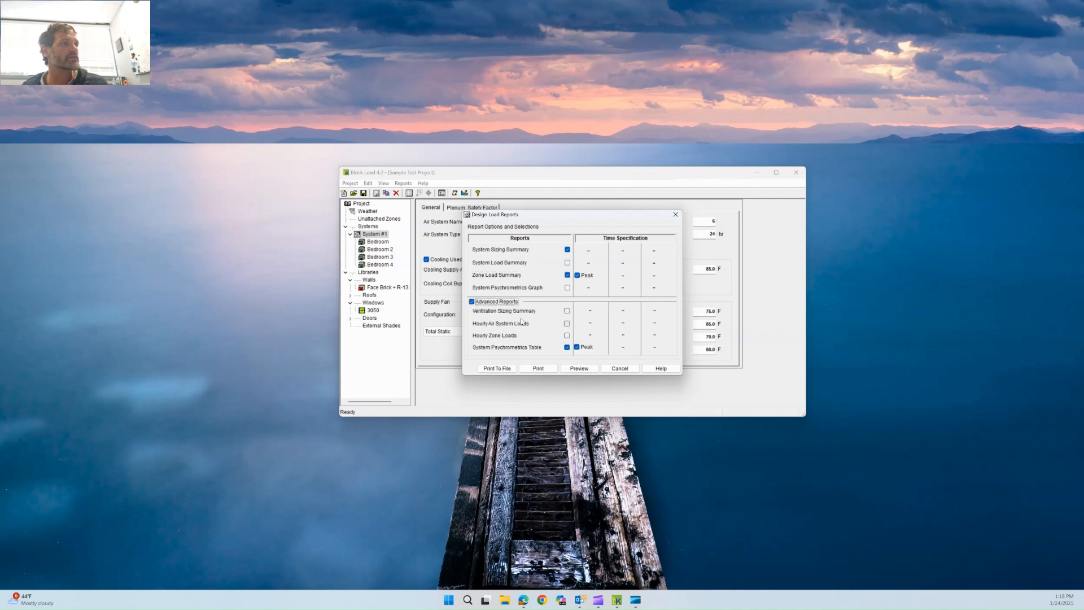
{"action": "left_click", "coordinate": [472, 301]}
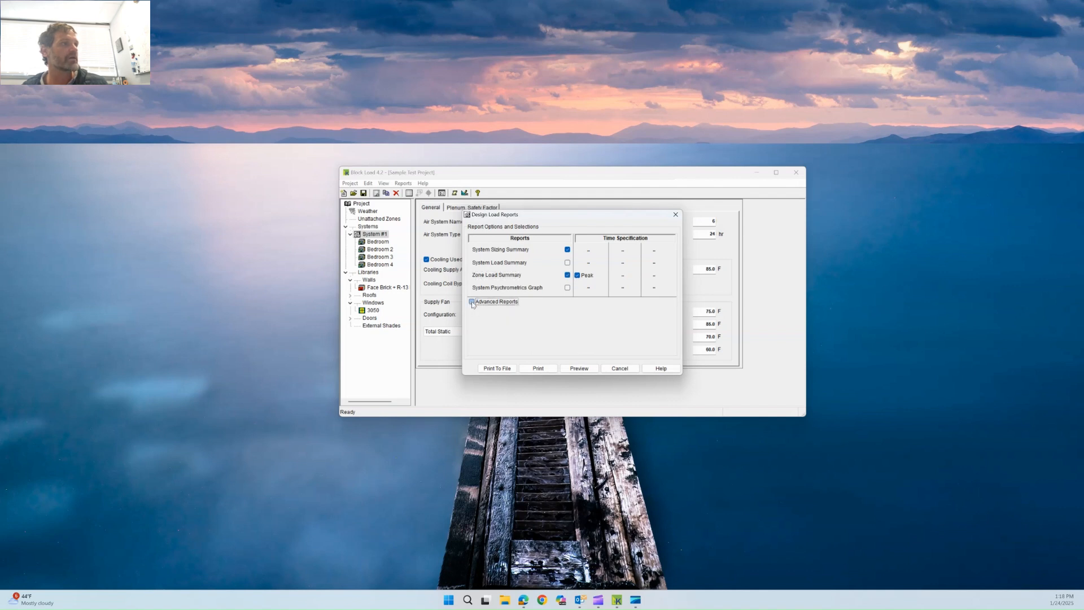
{"action": "left_click", "coordinate": [568, 262]}
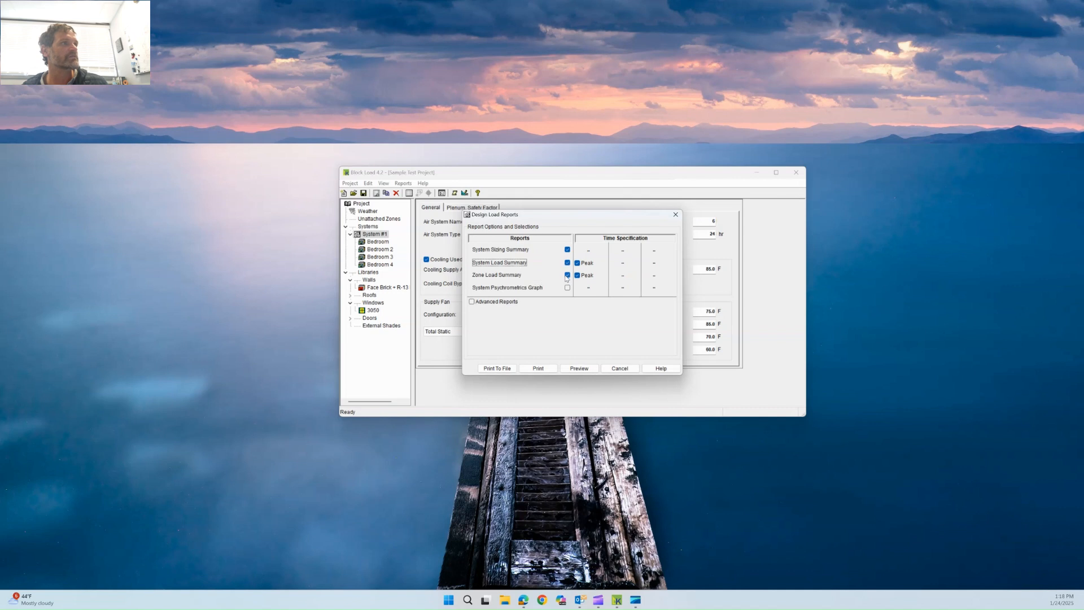
{"action": "left_click", "coordinate": [577, 368]}
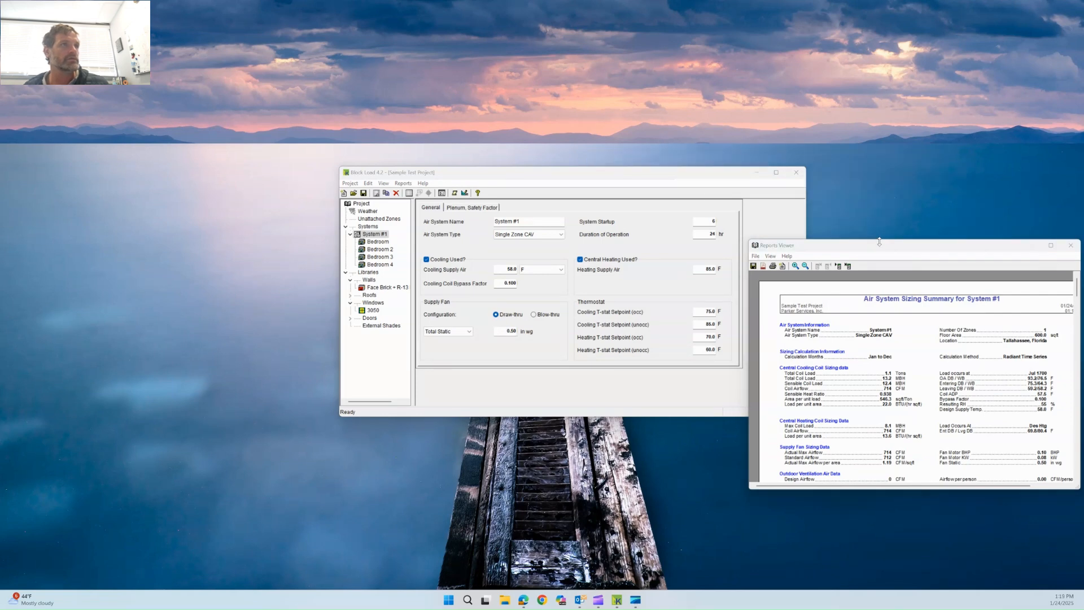
Maximize the report viewer and examine the Air System Sizing Summary for System #1.
{"action": "left_click_drag", "start_coordinate": [890, 250], "coordinate": [528, 142]}
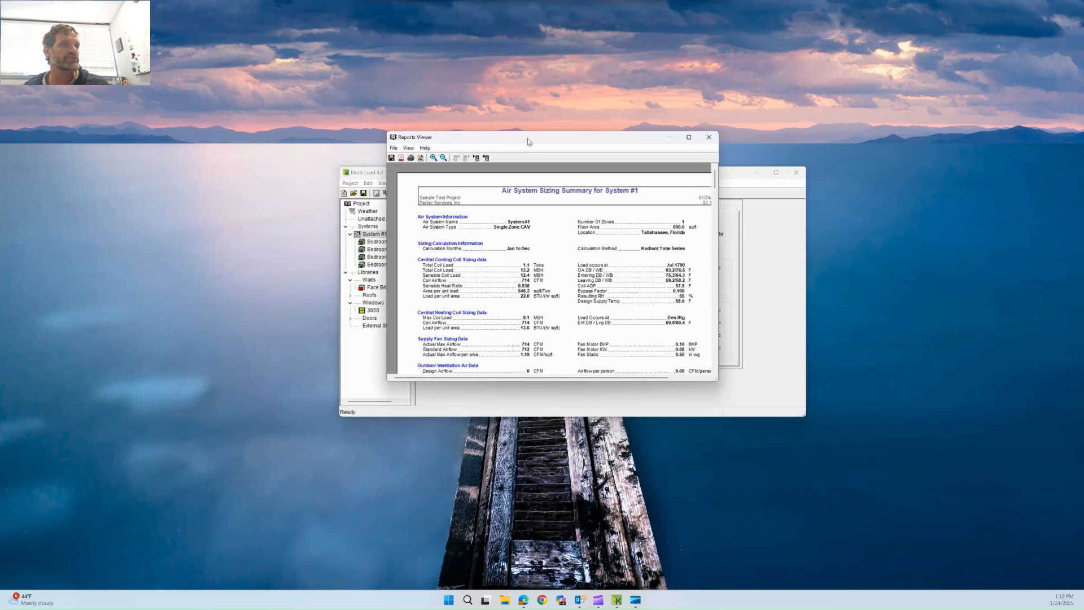
{"action": "left_click", "coordinate": [689, 136]}
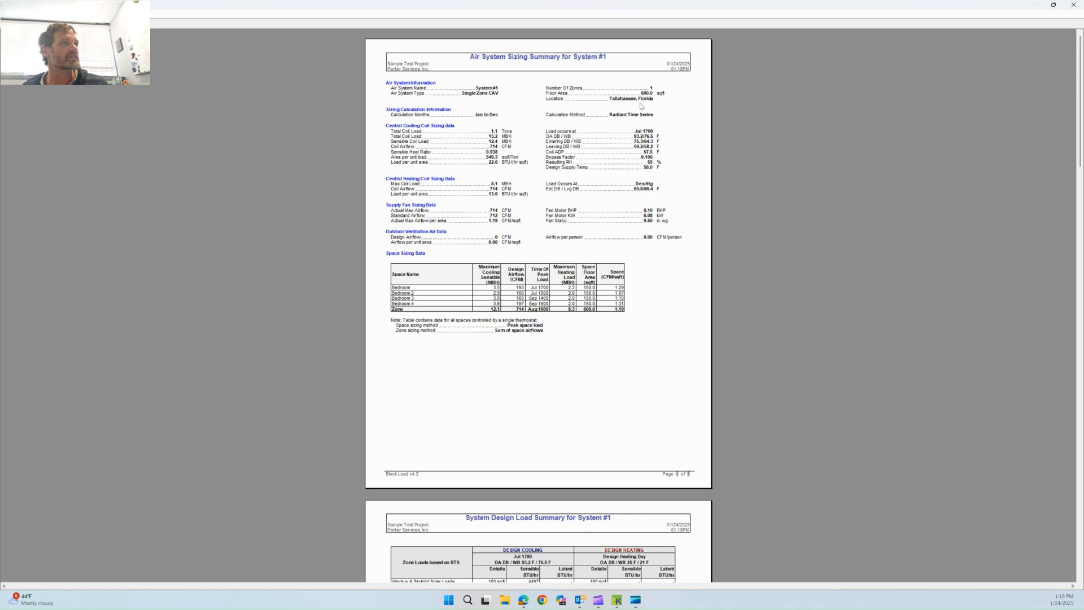
{"action": "key", "text": "ctrl+plus"}
{"action": "key", "text": "ctrl+plus"}
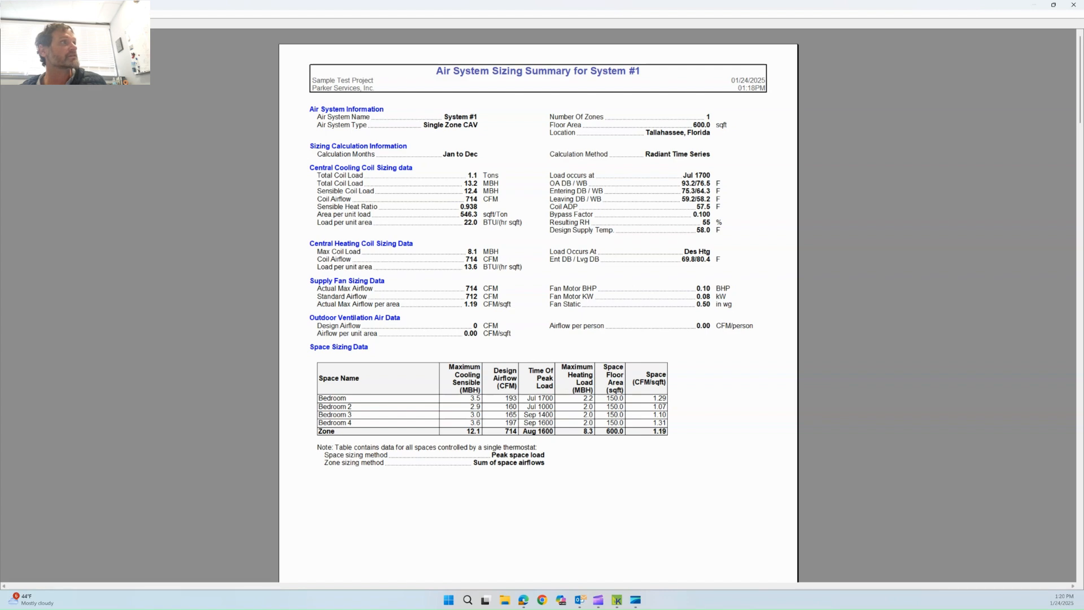
{"action": "scroll", "coordinate": [425, 232], "scroll_direction": "down", "scroll_amount": 7}
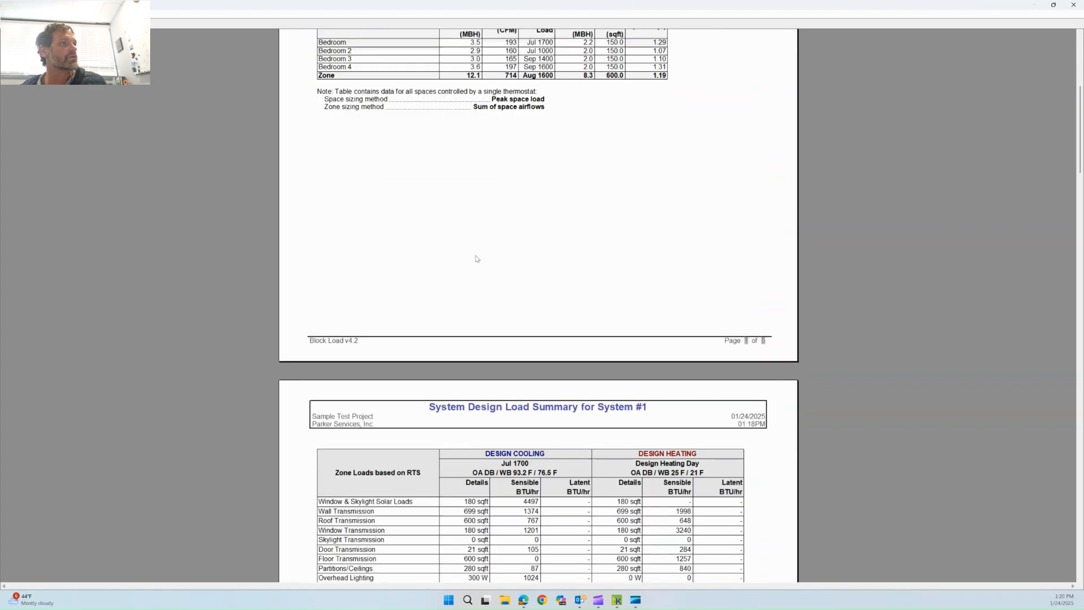
{"action": "scroll", "coordinate": [494, 273], "scroll_direction": "up", "scroll_amount": 7}
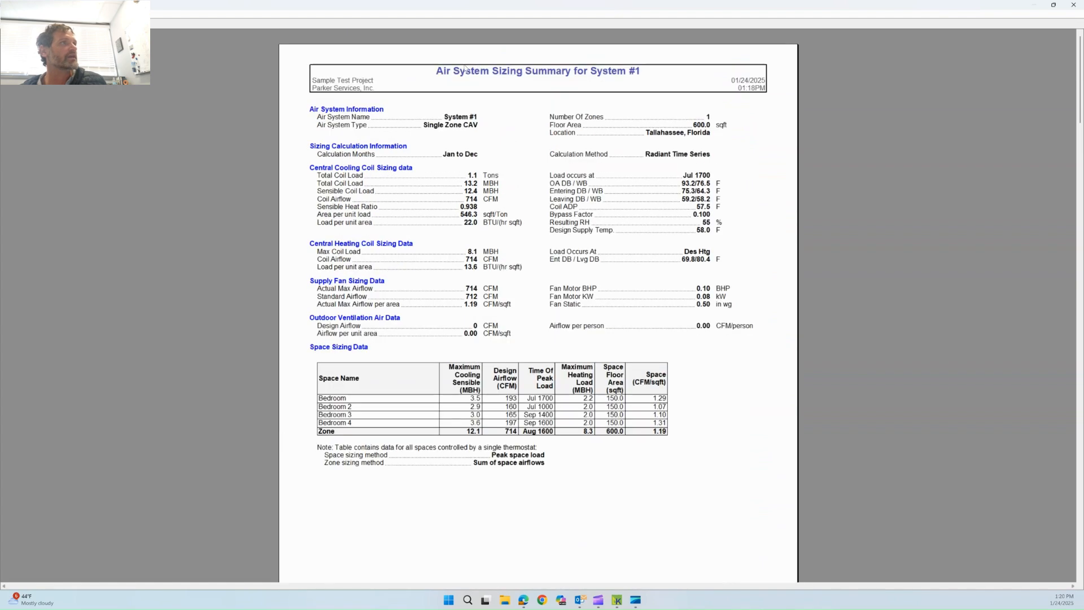
Examine the System Design Load Summary and the Zone Design Load Summary for System #1.
{"action": "scroll", "coordinate": [581, 89], "scroll_direction": "down", "scroll_amount": 7}
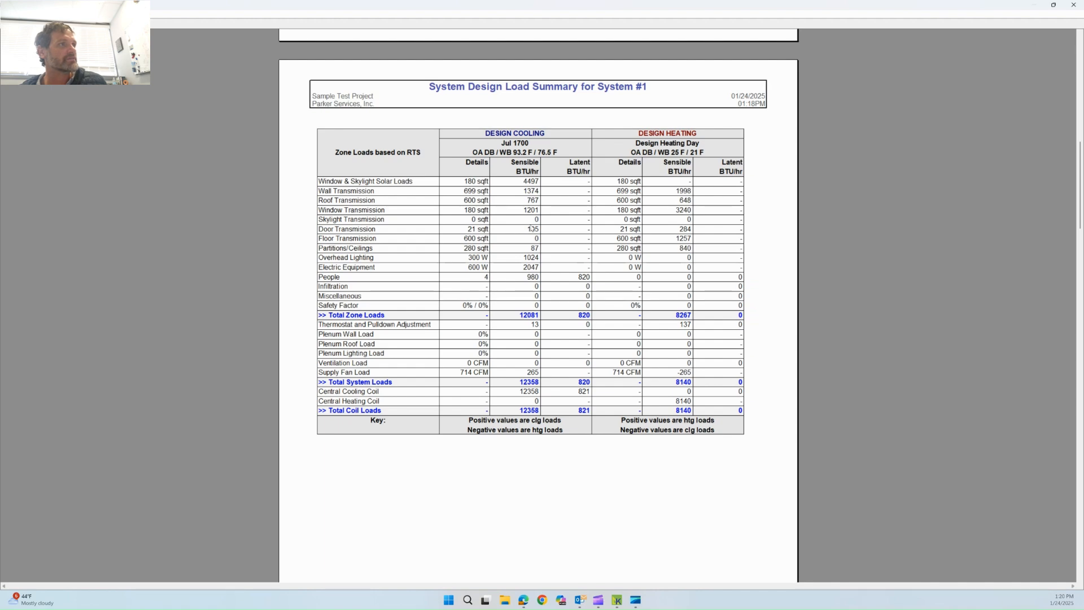
{"action": "scroll", "coordinate": [534, 294], "scroll_direction": "down", "scroll_amount": 3}
{"action": "scroll", "coordinate": [534, 301], "scroll_direction": "down", "scroll_amount": 9}
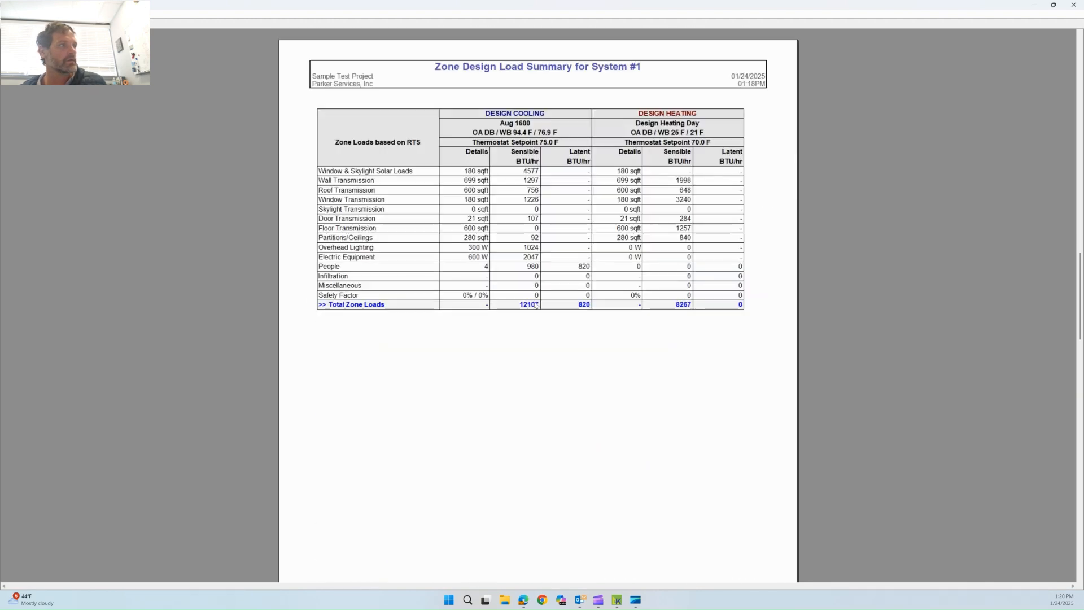
{"action": "scroll", "coordinate": [503, 238], "scroll_direction": "up", "scroll_amount": 1}
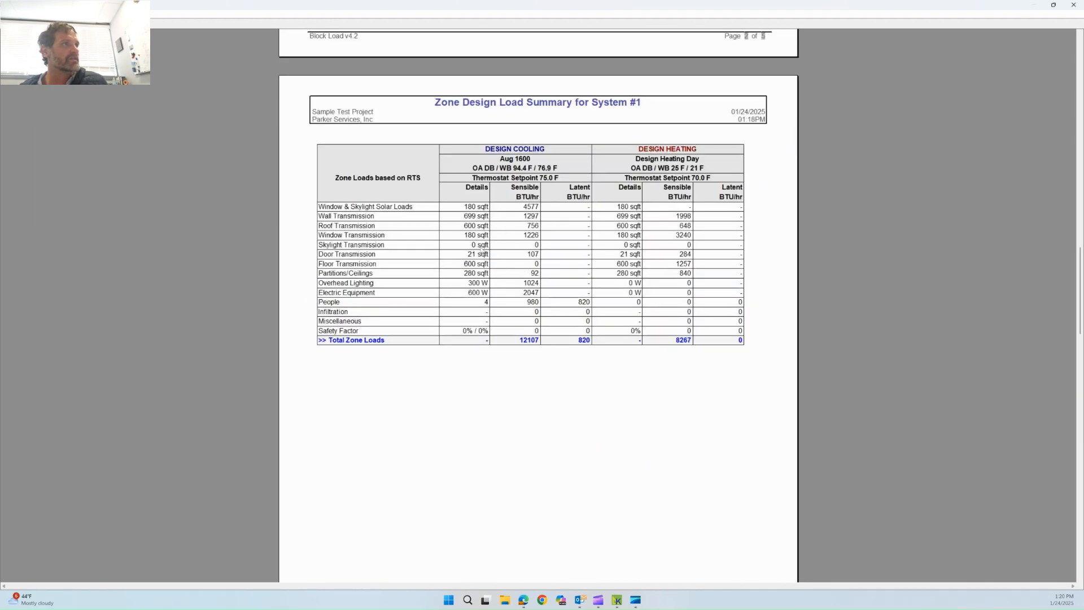
Examine the design cooling day and winter heating psychrometrics tables against the zone load summary, and close the report viewer.
{"action": "scroll", "coordinate": [447, 260], "scroll_direction": "down", "scroll_amount": 10}
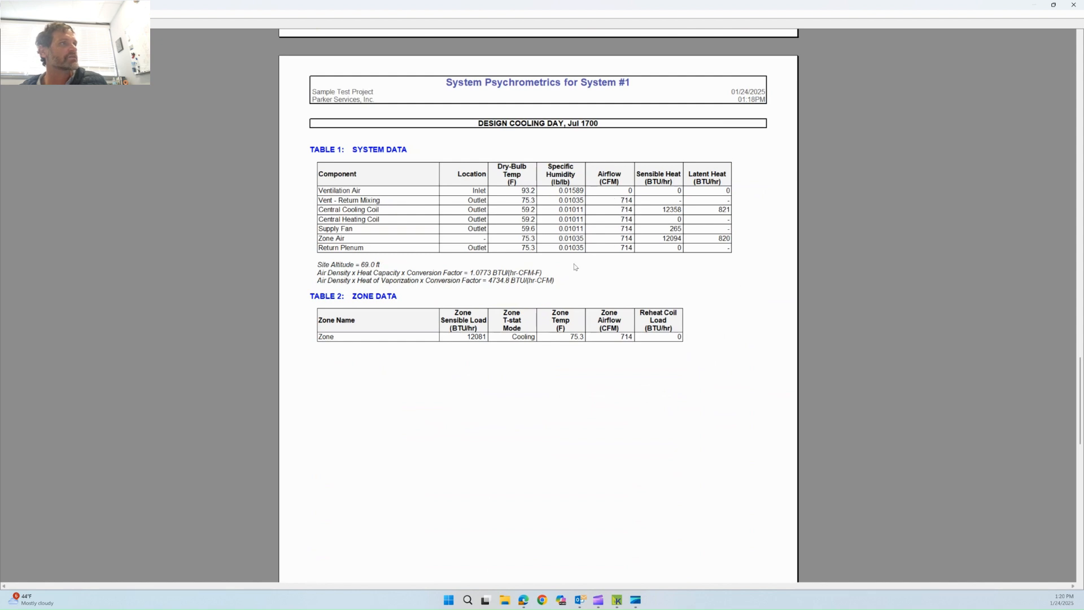
{"action": "scroll", "coordinate": [591, 254], "scroll_direction": "down", "scroll_amount": 10}
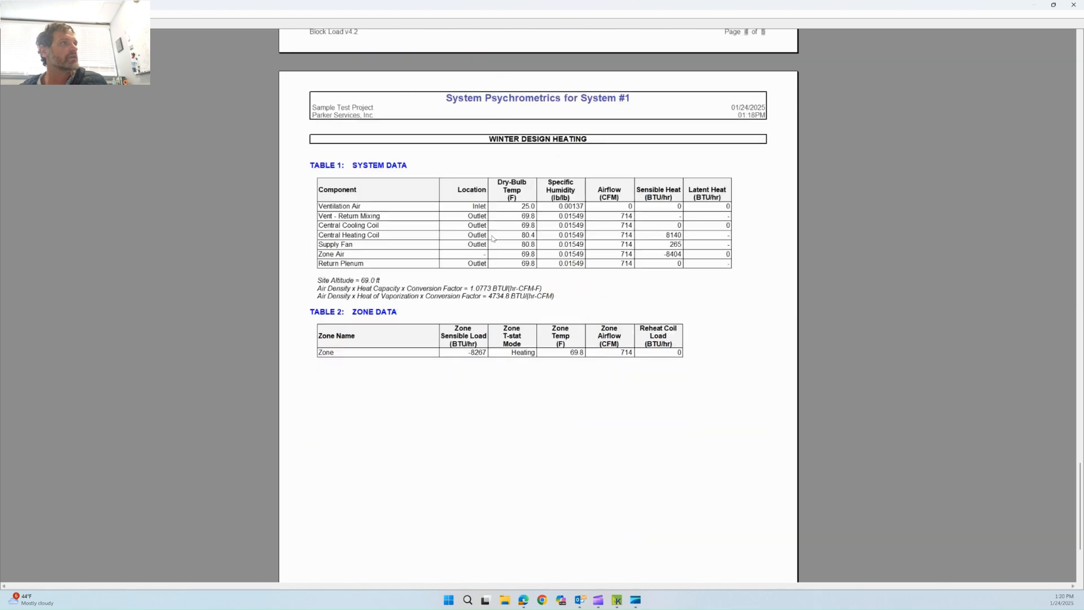
{"action": "scroll", "coordinate": [516, 296], "scroll_direction": "down", "scroll_amount": 3}
{"action": "scroll", "coordinate": [517, 299], "scroll_direction": "up", "scroll_amount": 5}
{"action": "scroll", "coordinate": [552, 332], "scroll_direction": "up", "scroll_amount": 2}
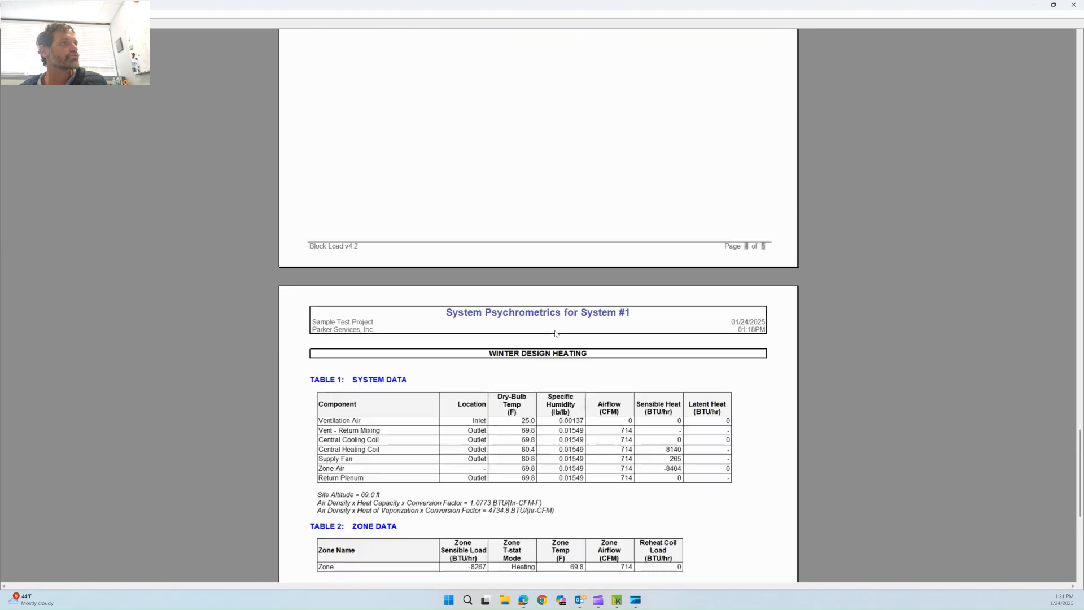
{"action": "scroll", "coordinate": [556, 334], "scroll_direction": "up", "scroll_amount": 8}
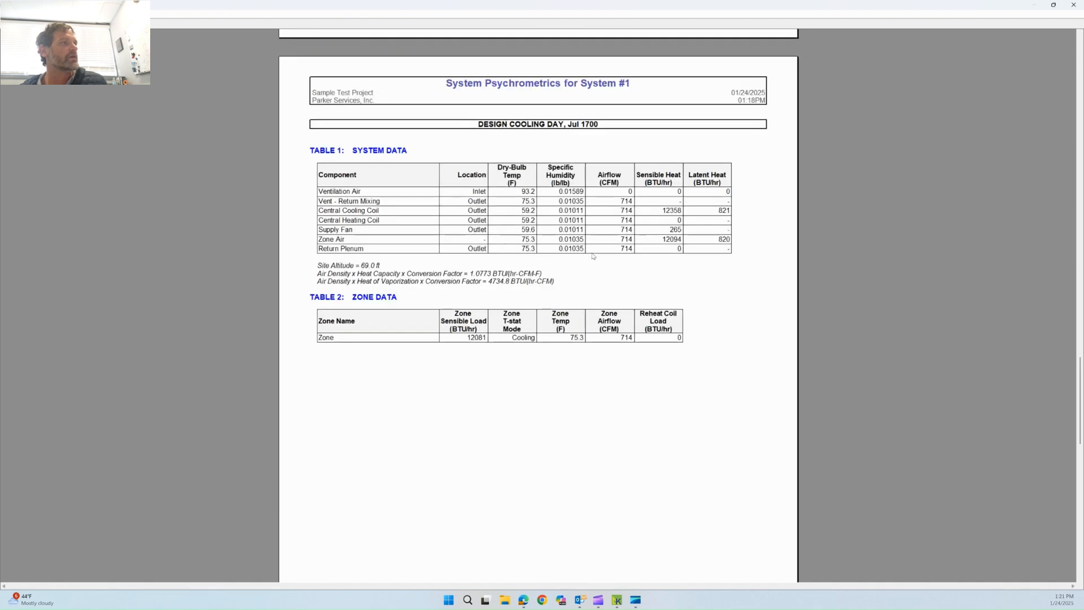
{"action": "scroll", "coordinate": [587, 256], "scroll_direction": "up", "scroll_amount": 1}
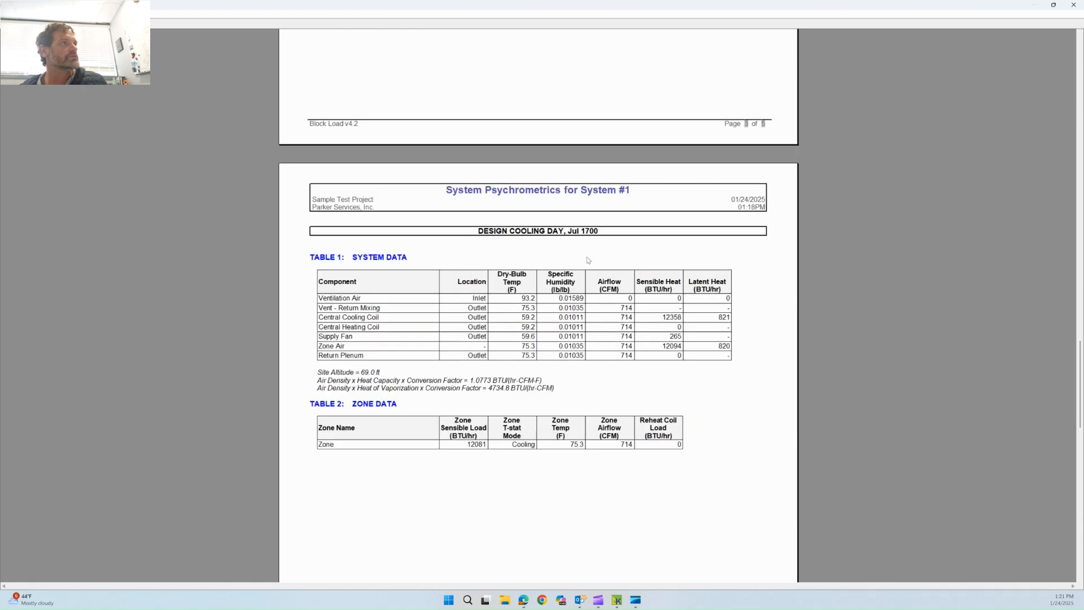
{"action": "scroll", "coordinate": [591, 305], "scroll_direction": "down", "scroll_amount": 10}
{"action": "scroll", "coordinate": [590, 305], "scroll_direction": "up", "scroll_amount": 3}
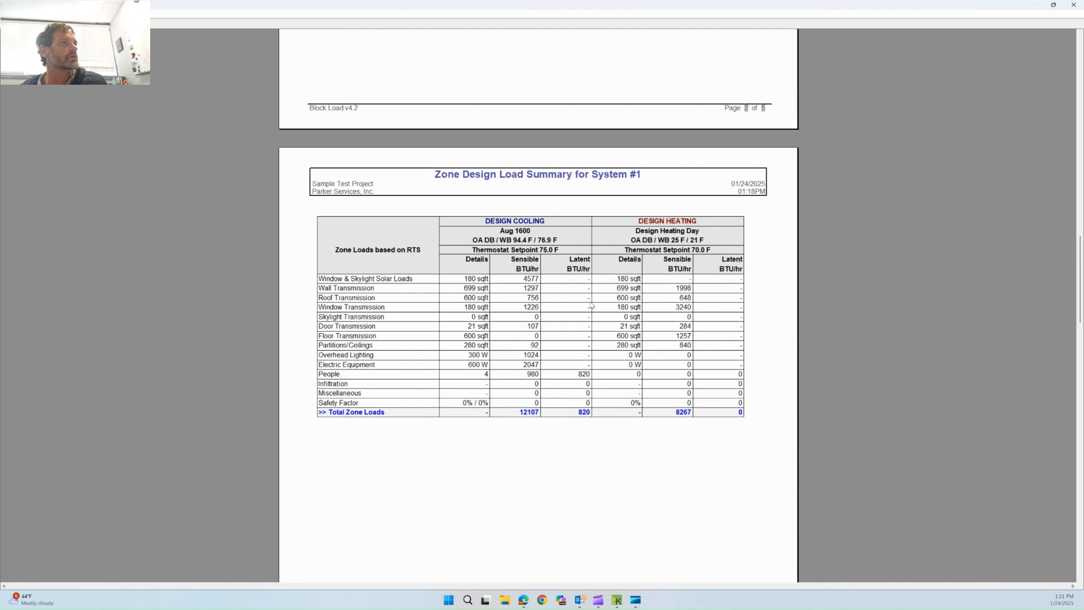
{"action": "scroll", "coordinate": [590, 305], "scroll_direction": "down", "scroll_amount": 10}
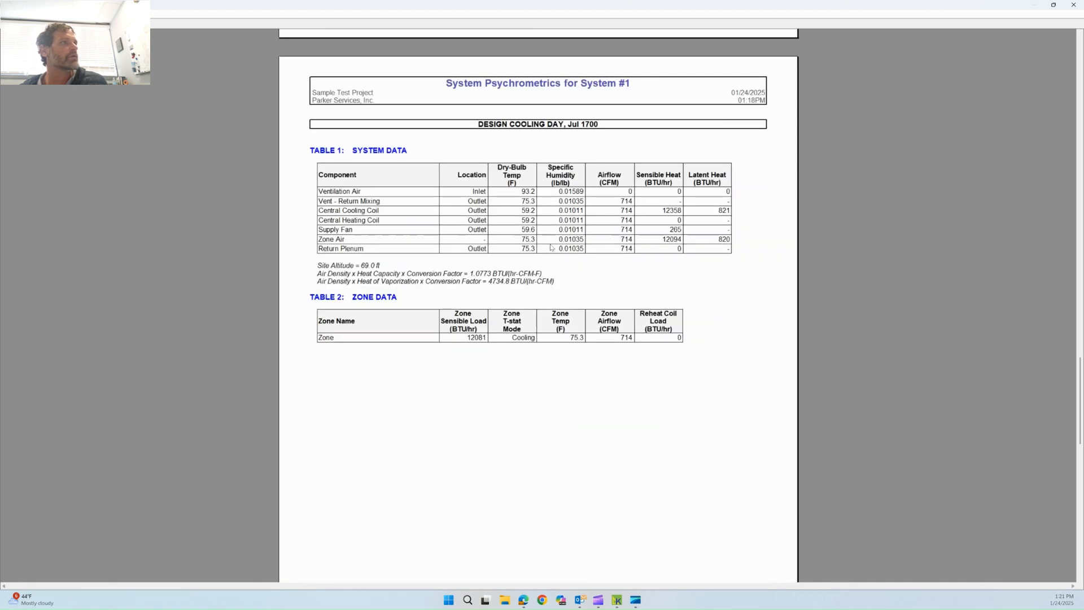
{"action": "scroll", "coordinate": [551, 247], "scroll_direction": "up", "scroll_amount": 3}
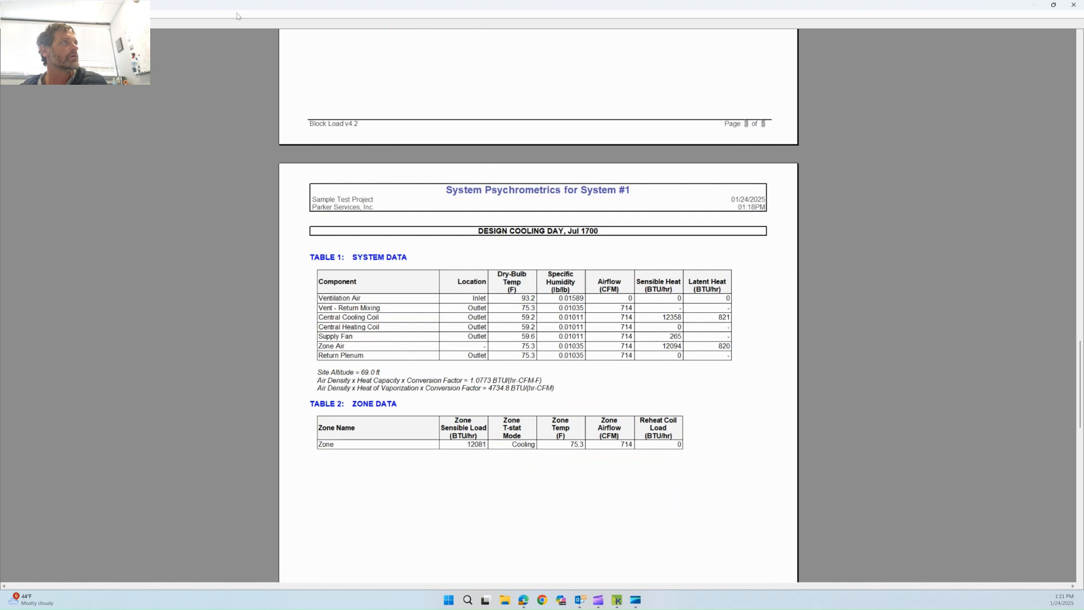
{"action": "left_click", "coordinate": [1074, 6]}
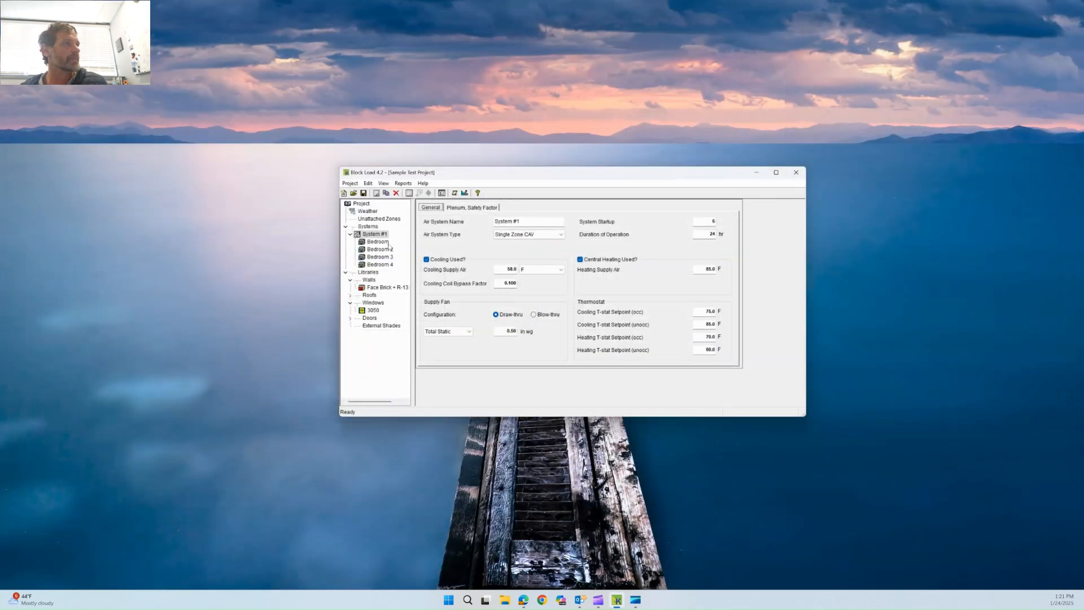
Preview the same System #1 design load reports again, examine the Air System Sizing Summary, and close the viewer.
{"action": "left_click", "coordinate": [464, 193]}
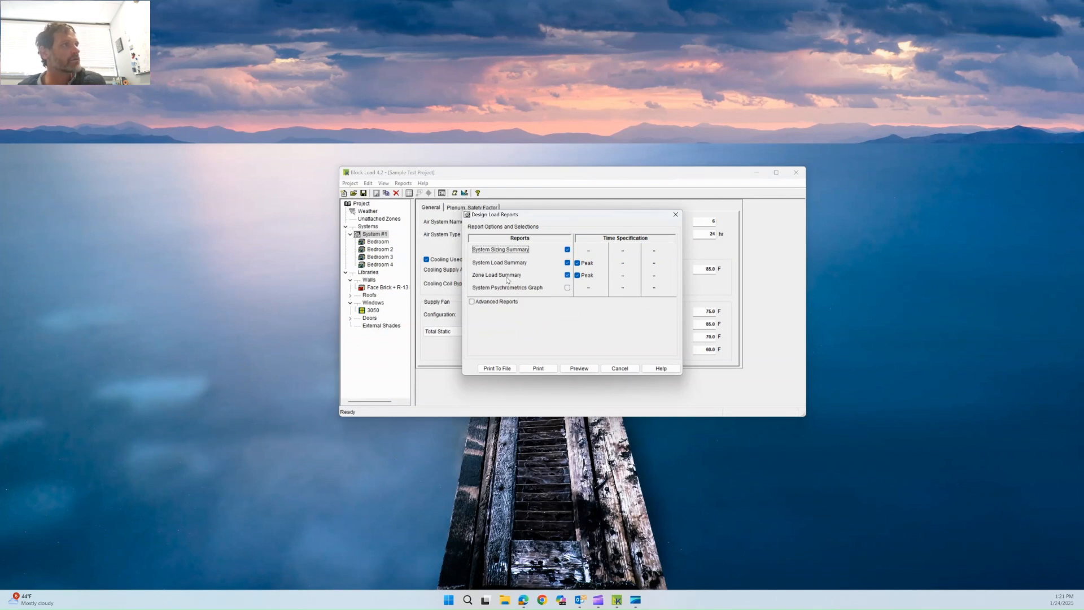
{"action": "left_click", "coordinate": [488, 303]}
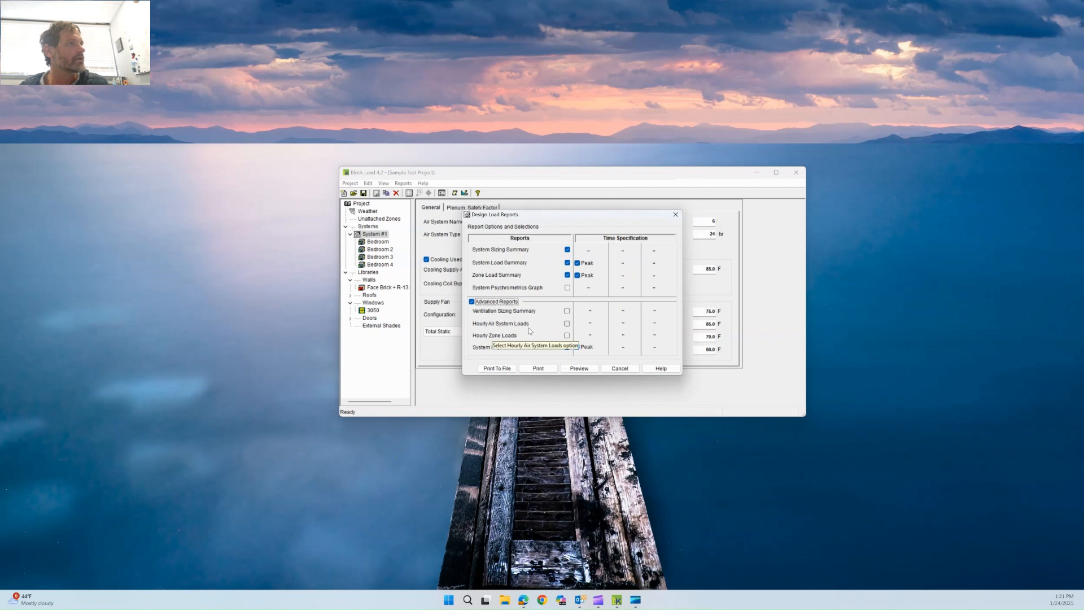
{"action": "left_click", "coordinate": [475, 304]}
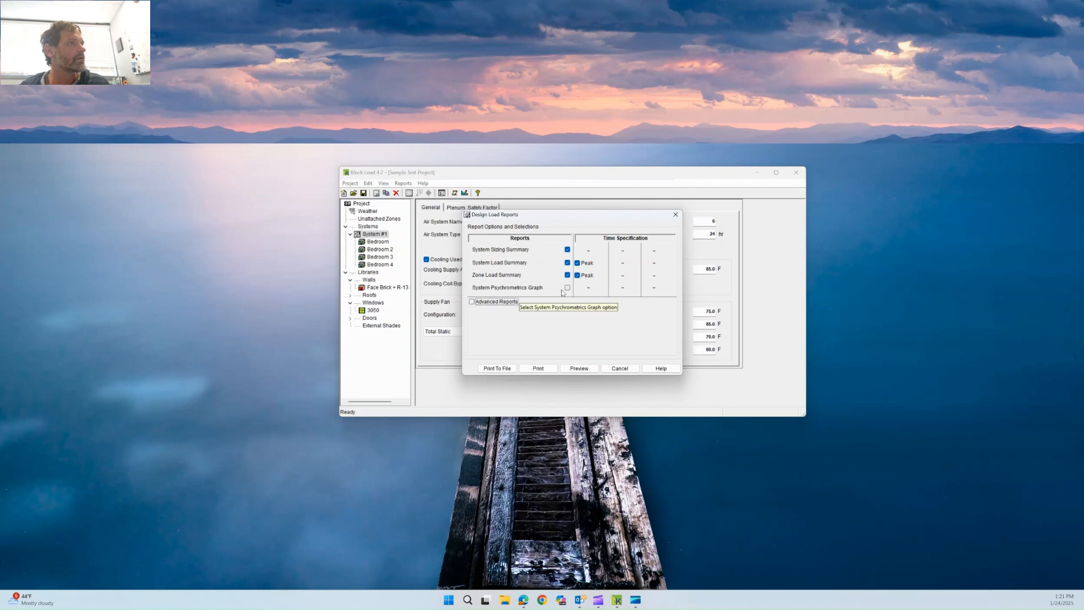
{"action": "left_click", "coordinate": [580, 368]}
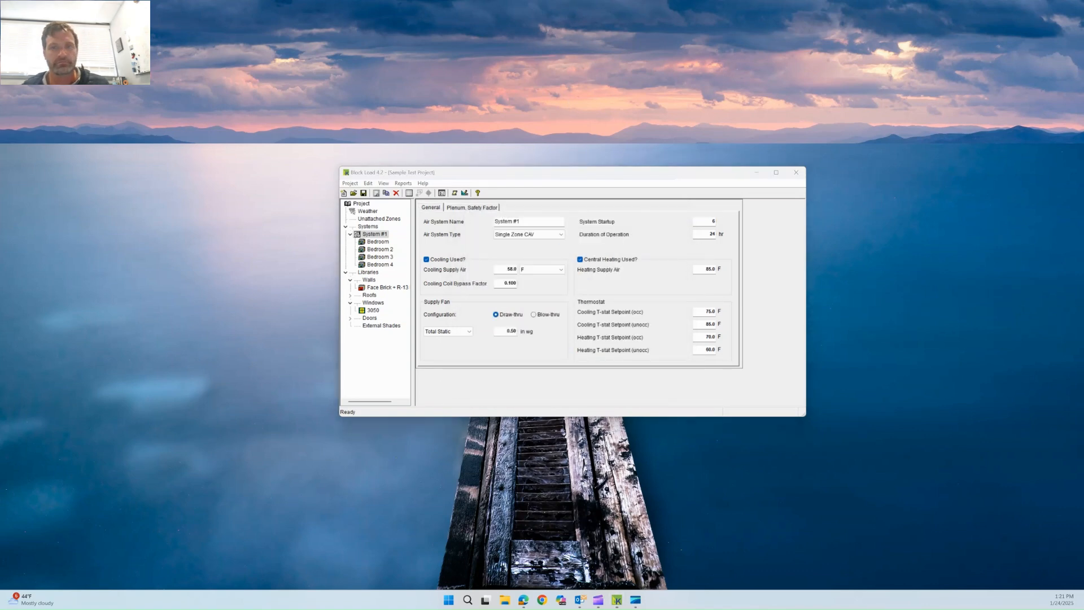
{"action": "left_click_drag", "start_coordinate": [516, 432], "coordinate": [534, 3]}
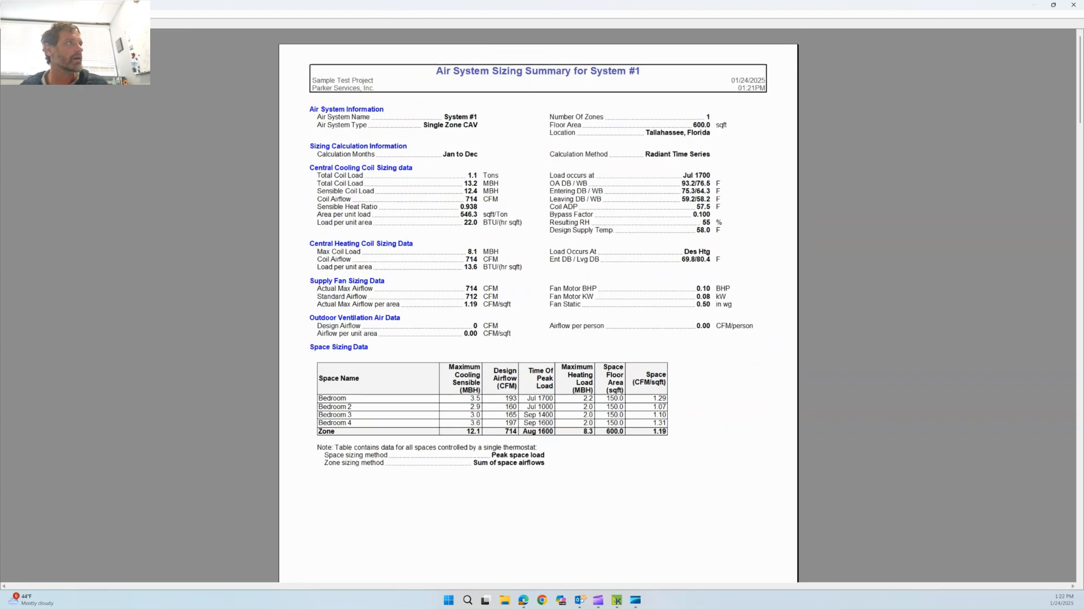
{"action": "left_click", "coordinate": [1074, 5]}
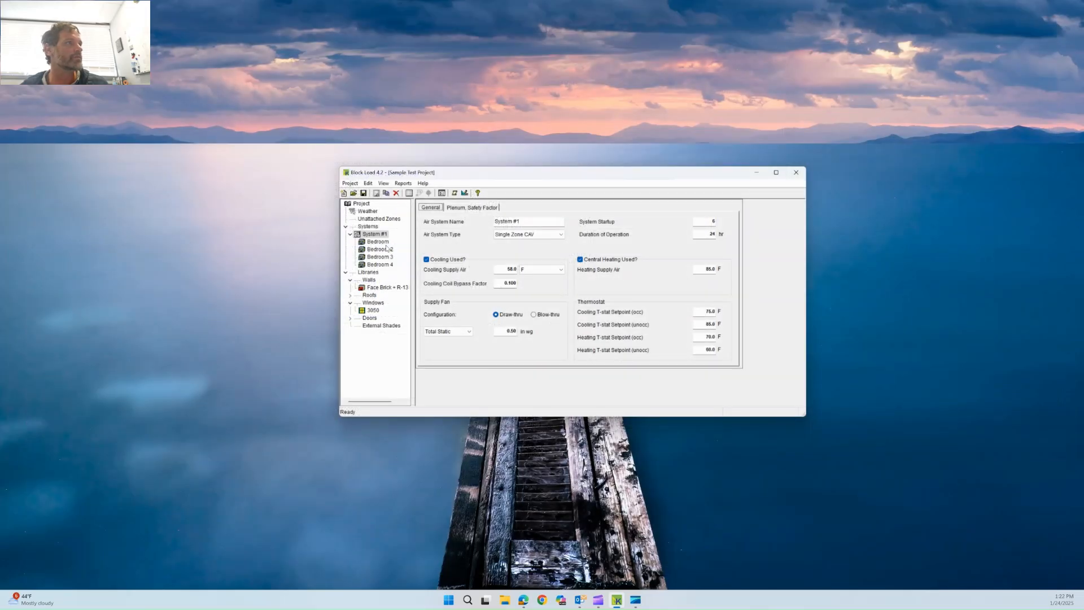
Set the cooling supply air temperature of System #1 to 55 F, keeping F as the unit.
{"action": "left_click", "coordinate": [374, 235]}
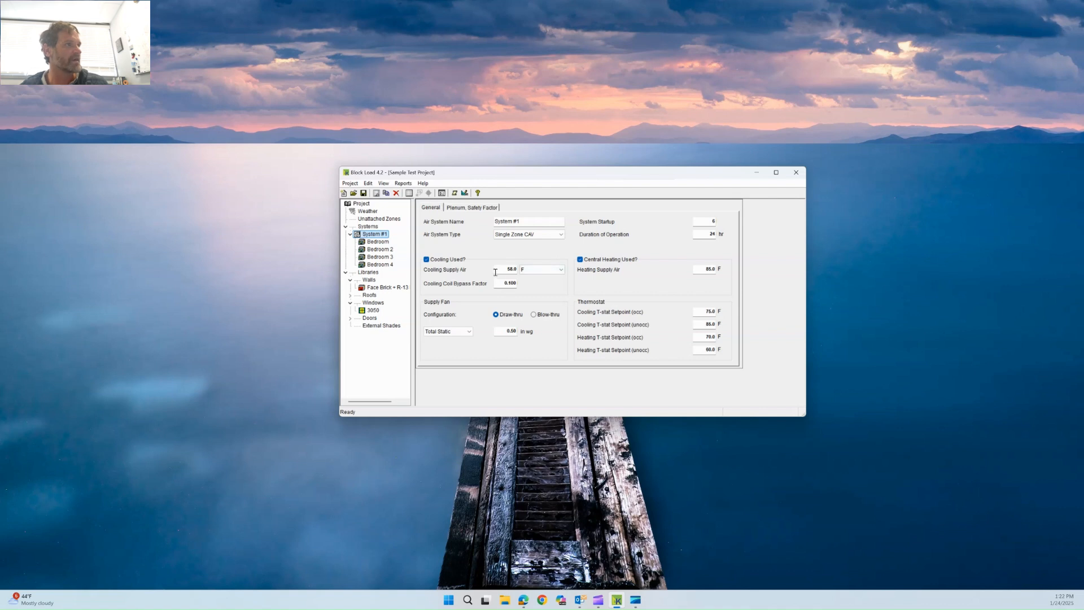
{"action": "left_click", "coordinate": [509, 269]}
{"action": "double_click", "coordinate": [508, 269]}
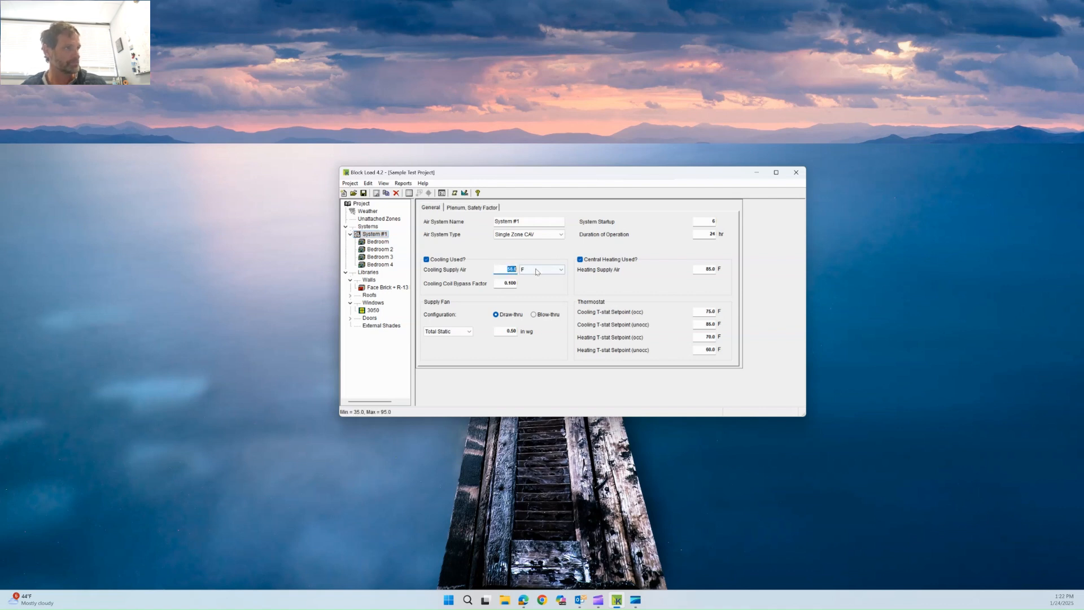
{"action": "left_click", "coordinate": [549, 270]}
{"action": "left_click", "coordinate": [555, 271]}
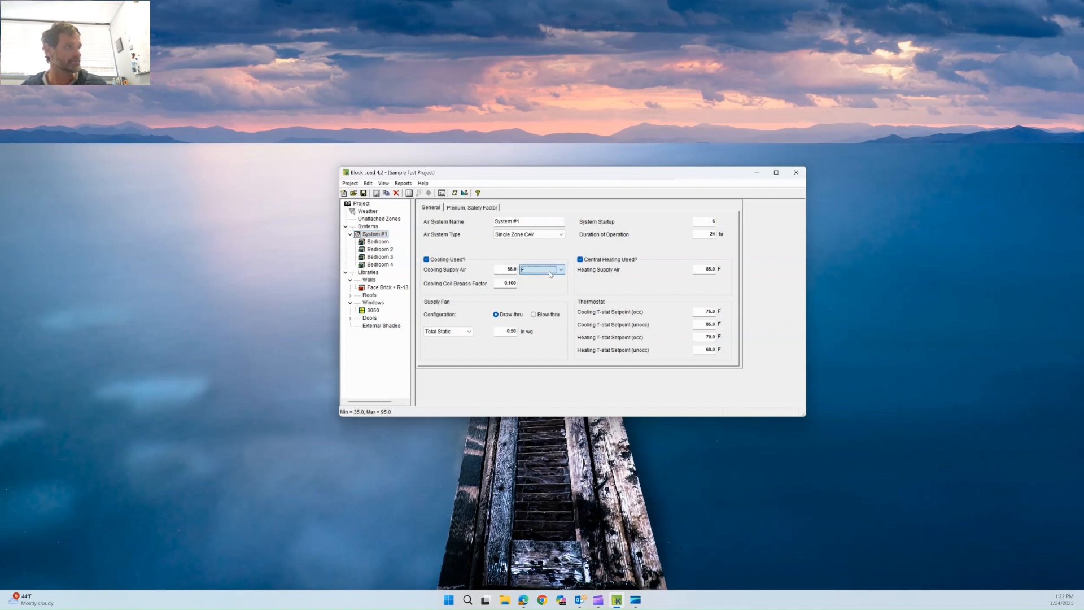
{"action": "left_click", "coordinate": [558, 272]}
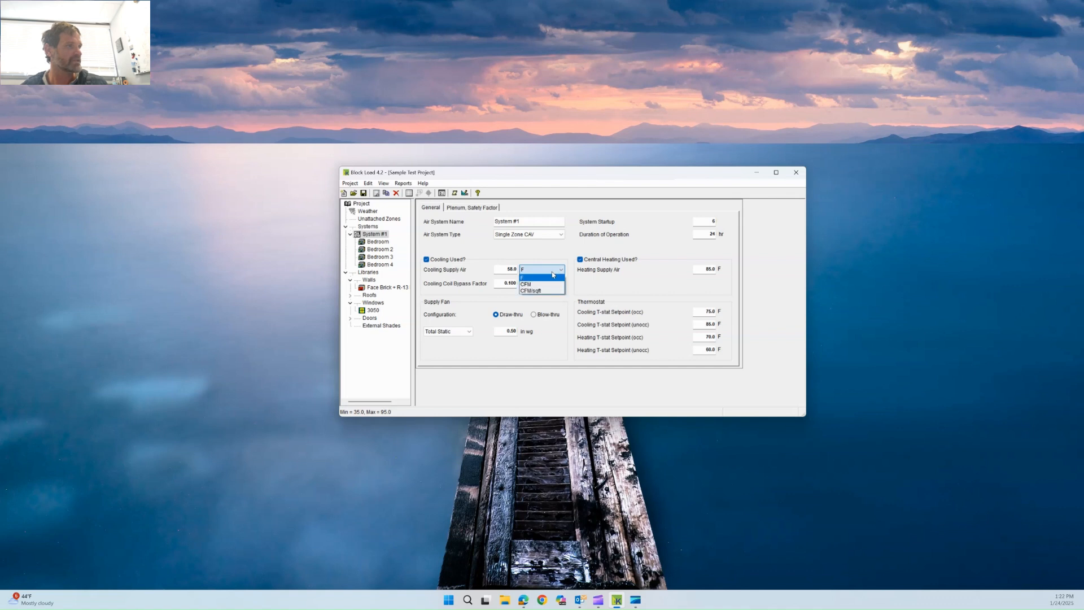
{"action": "left_click", "coordinate": [507, 272]}
{"action": "double_click", "coordinate": [509, 270]}
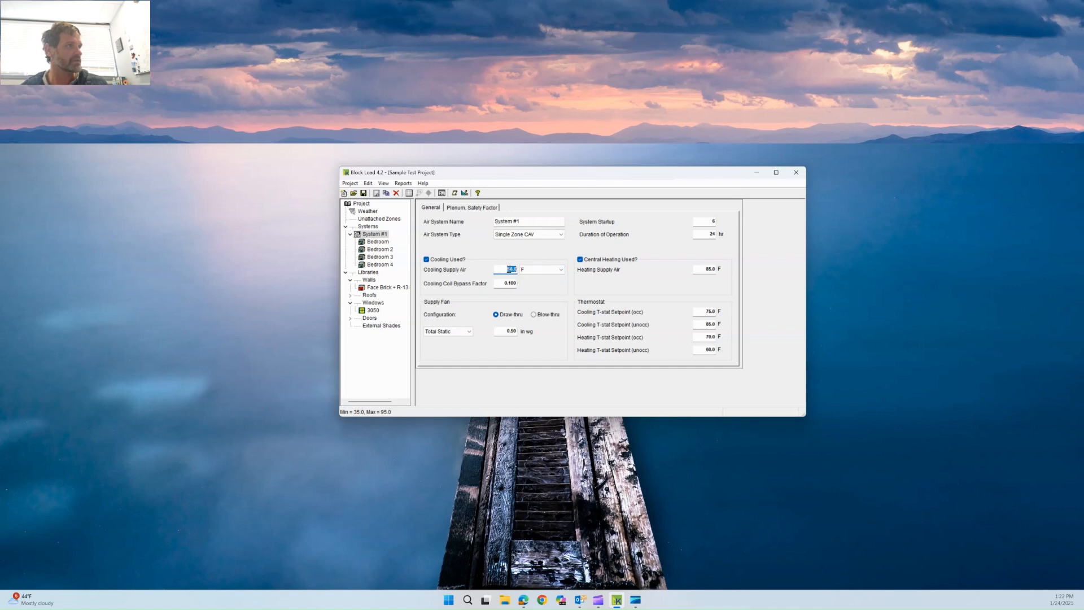
{"action": "type", "text": "55"}
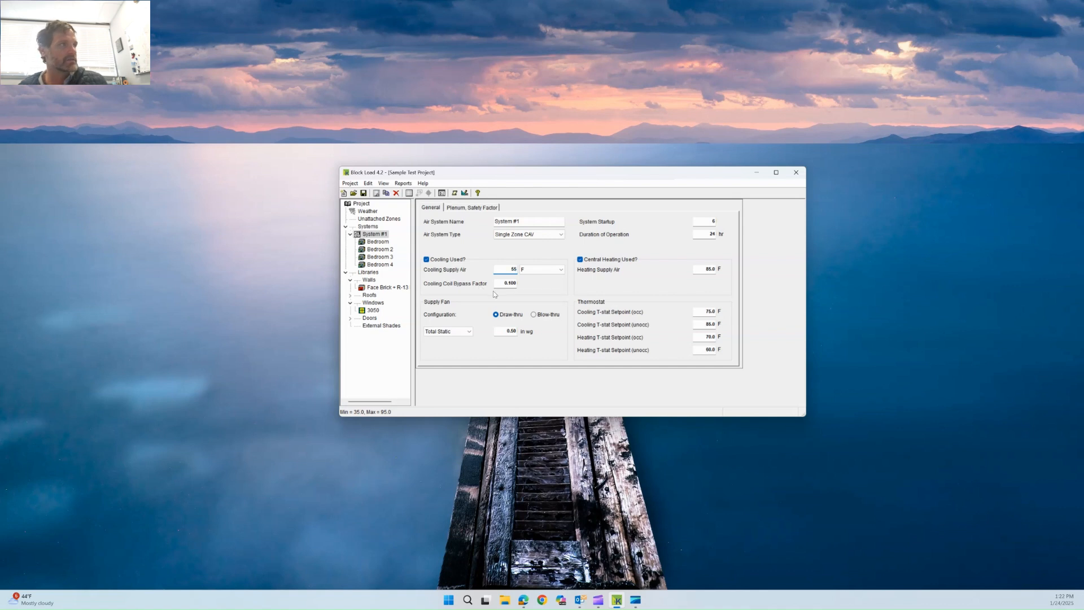
{"action": "left_click", "coordinate": [504, 282]}
{"action": "left_click", "coordinate": [508, 268]}
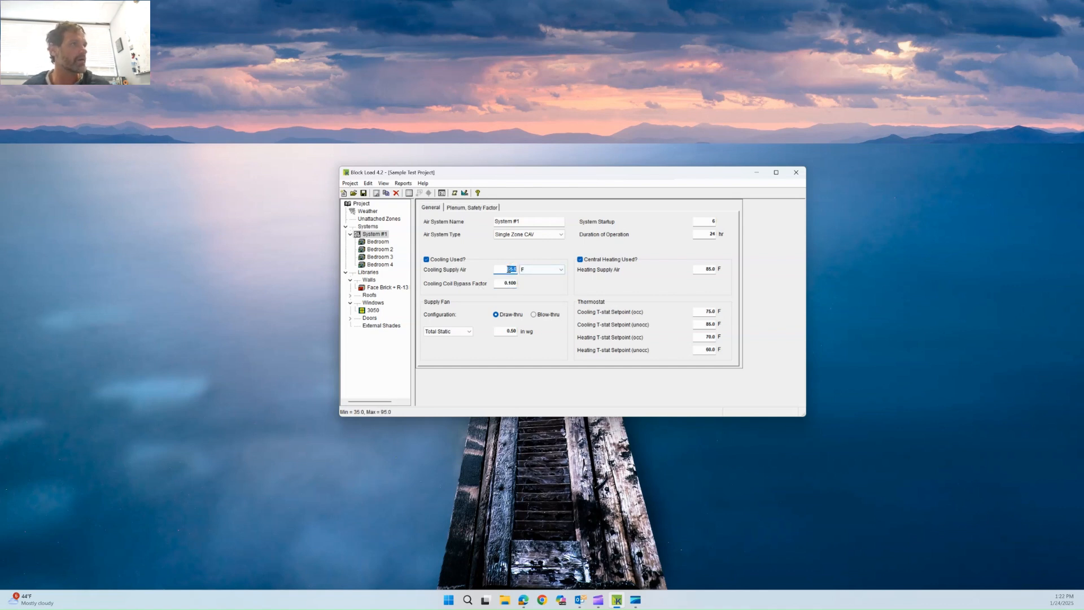
{"action": "left_click", "coordinate": [507, 270]}
{"action": "double_click", "coordinate": [505, 269]}
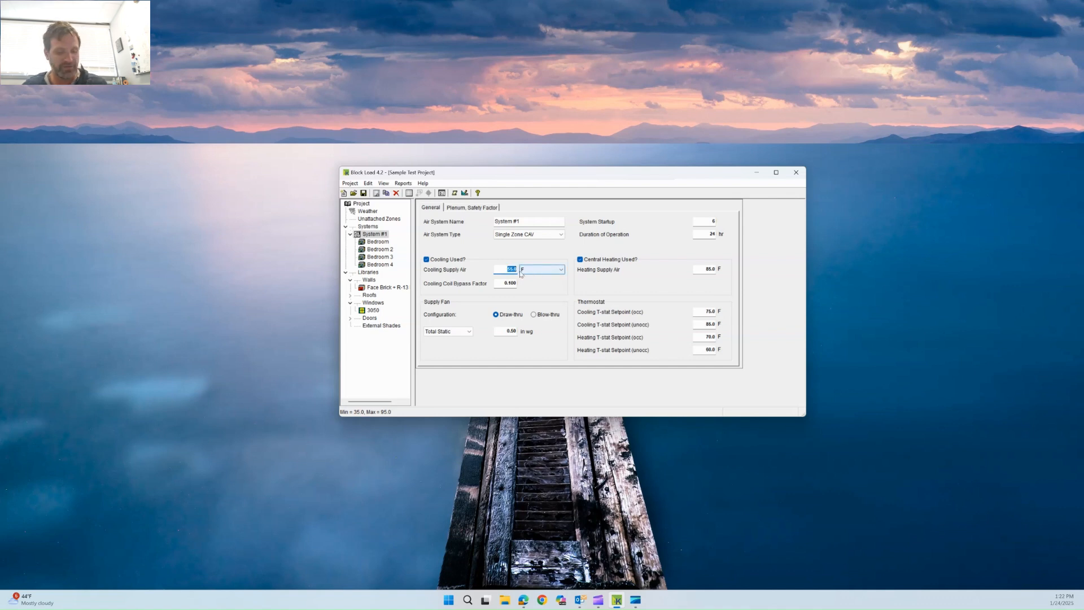
{"action": "left_click", "coordinate": [508, 283]}
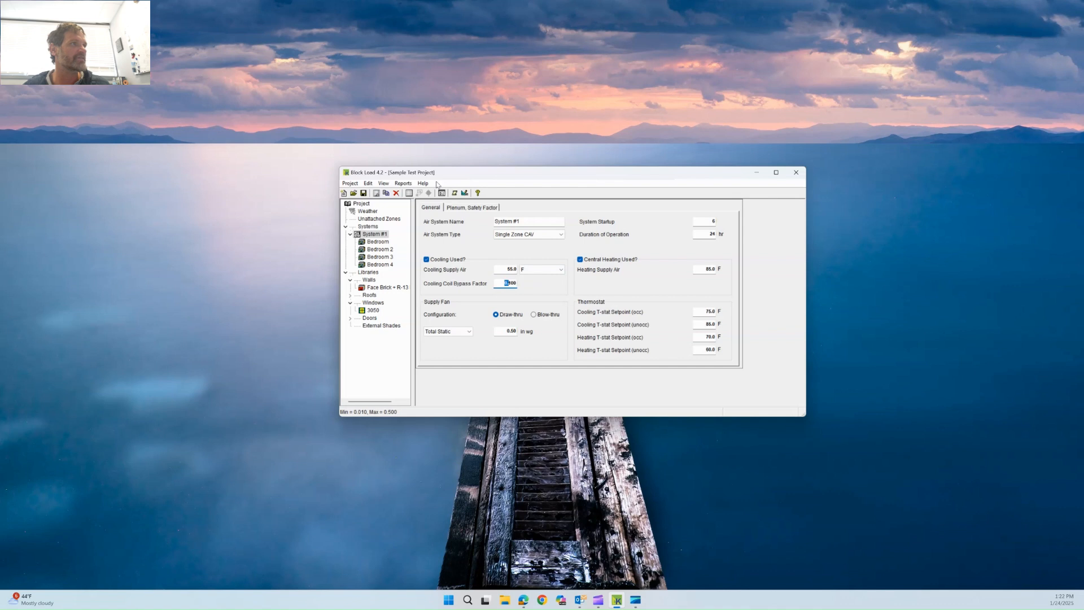
Preview the design load reports for the revised System #1, examine the Air System Sizing Summary, and close the viewer.
{"action": "left_click", "coordinate": [465, 194]}
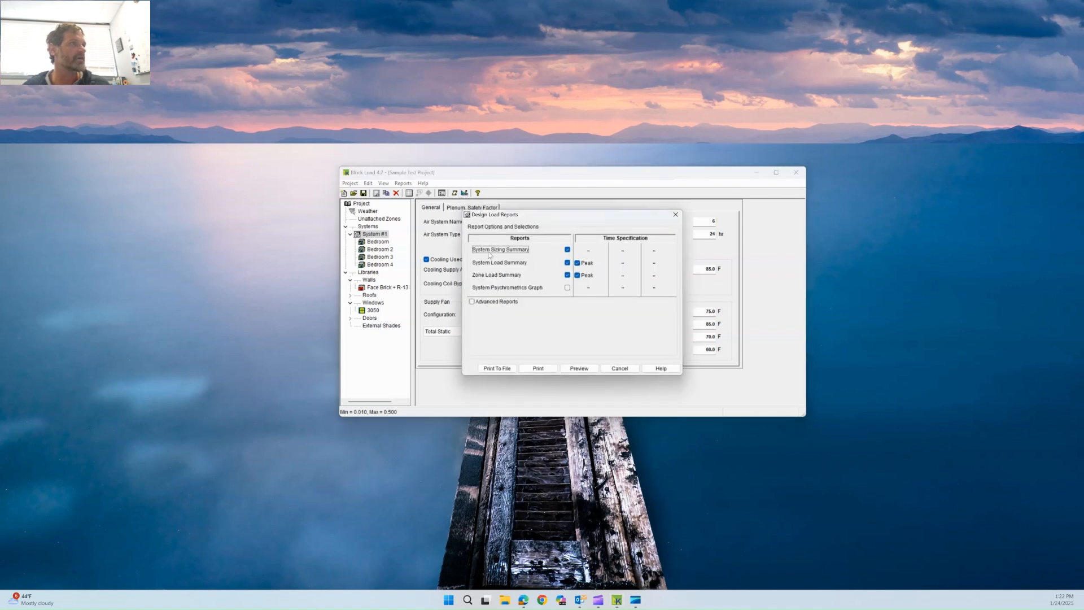
{"action": "left_click", "coordinate": [573, 372]}
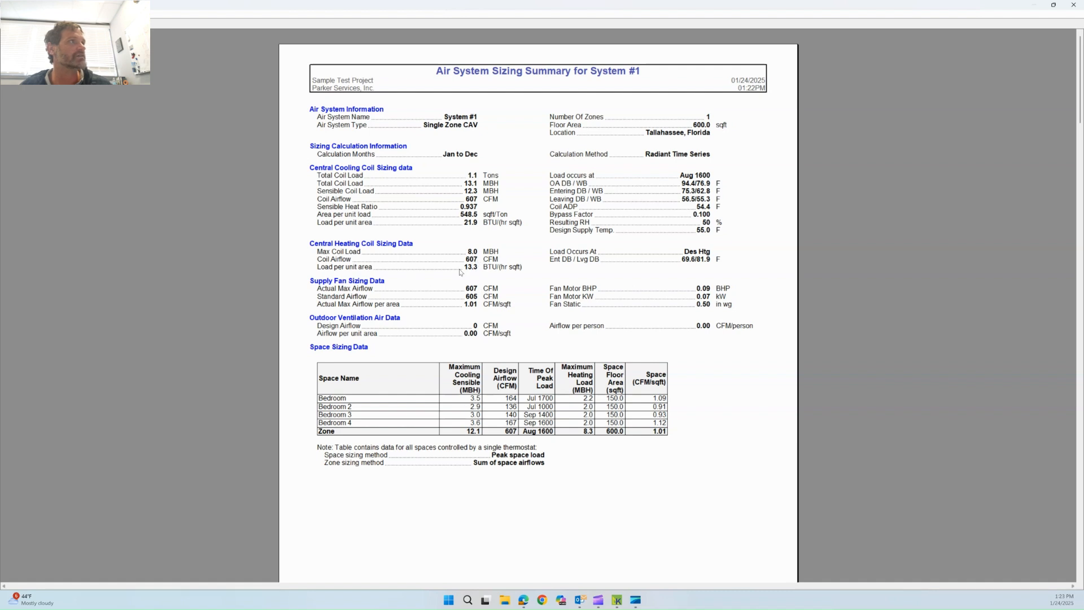
{"action": "left_click", "coordinate": [1075, 6]}
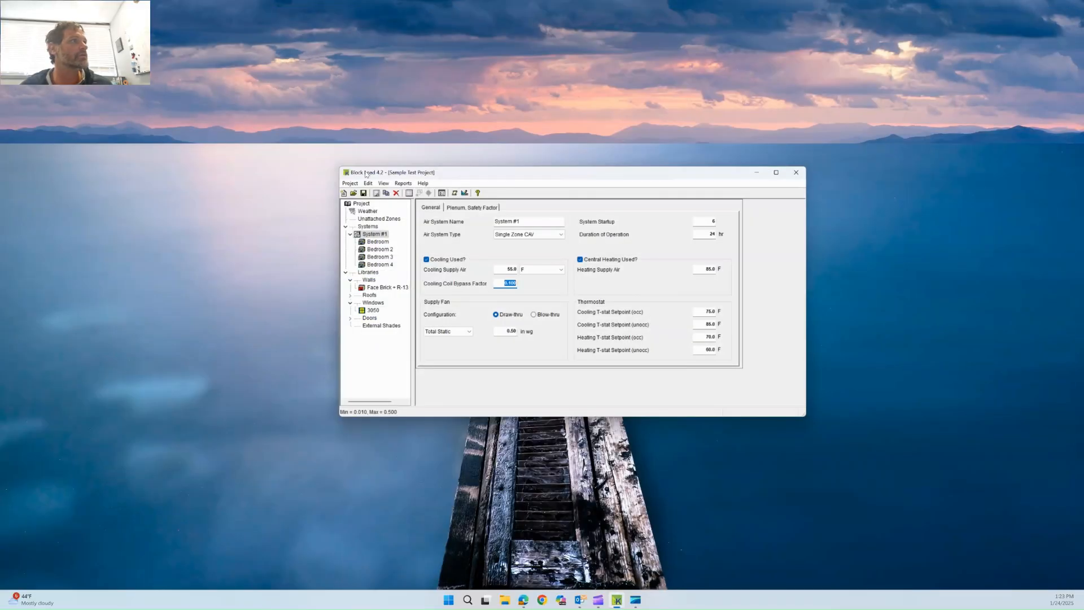
Save the Sample Test Project.
{"action": "left_click", "coordinate": [350, 184]}
{"action": "left_click", "coordinate": [355, 215]}
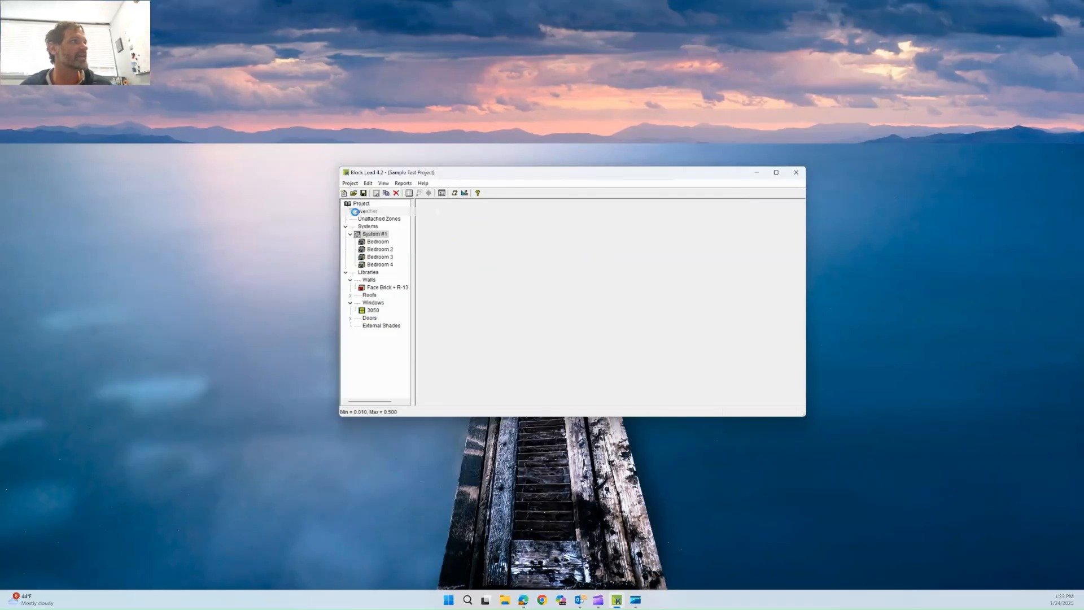